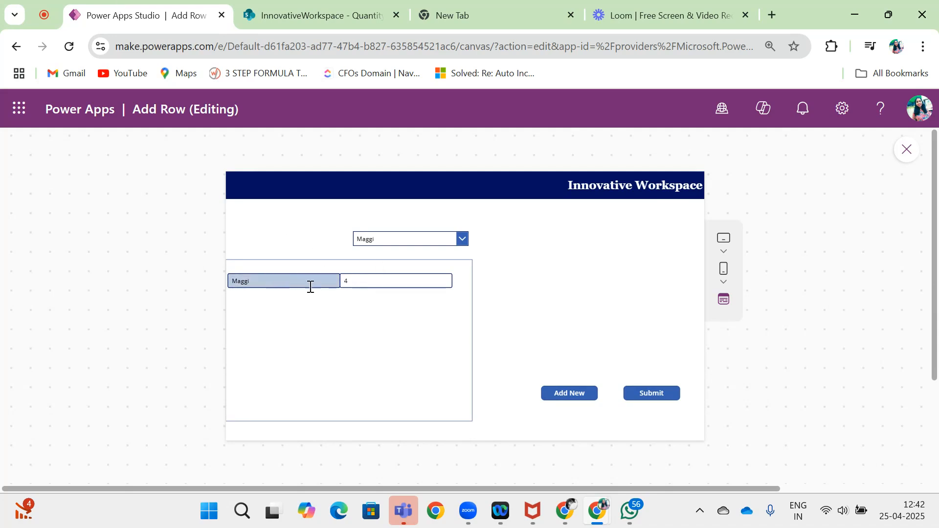
- Filter the previewed gallery to Chocolate and compare with the SharePoint Quantity list
left_click(412, 239)
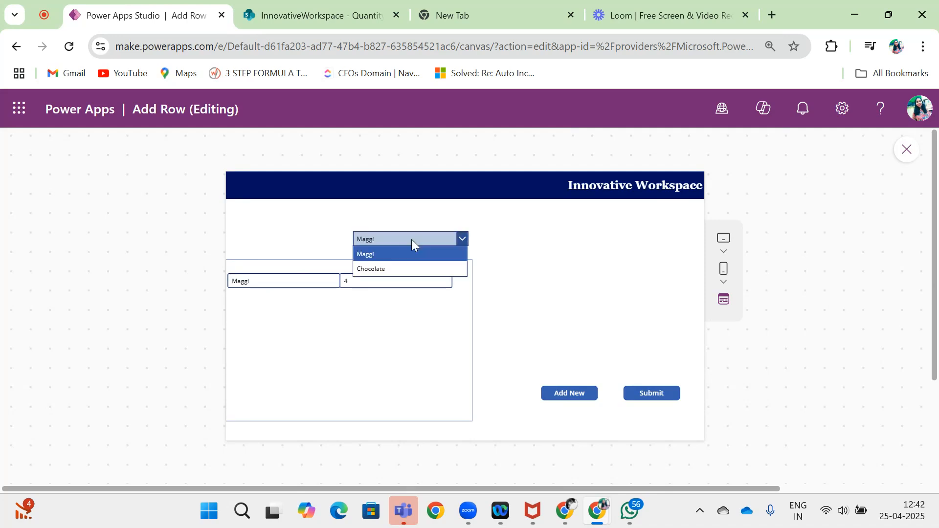
left_click(388, 266)
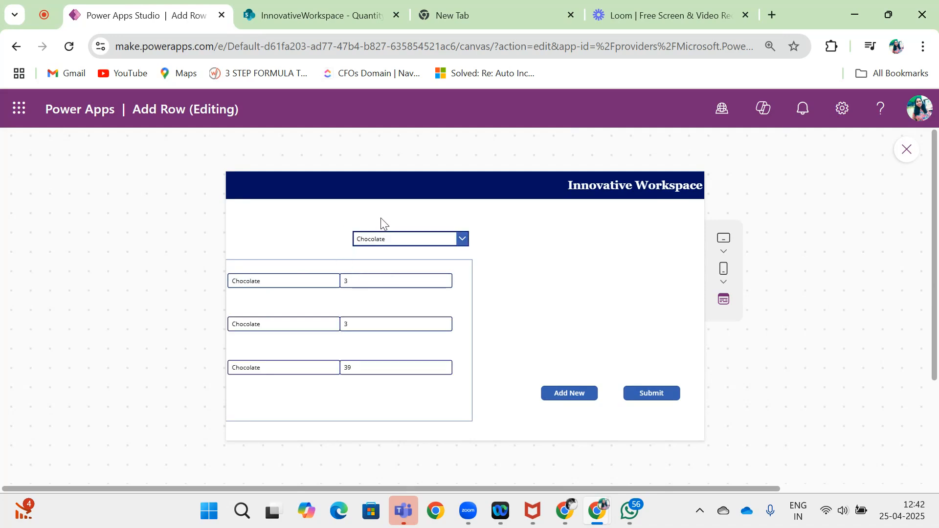
left_click(316, 14)
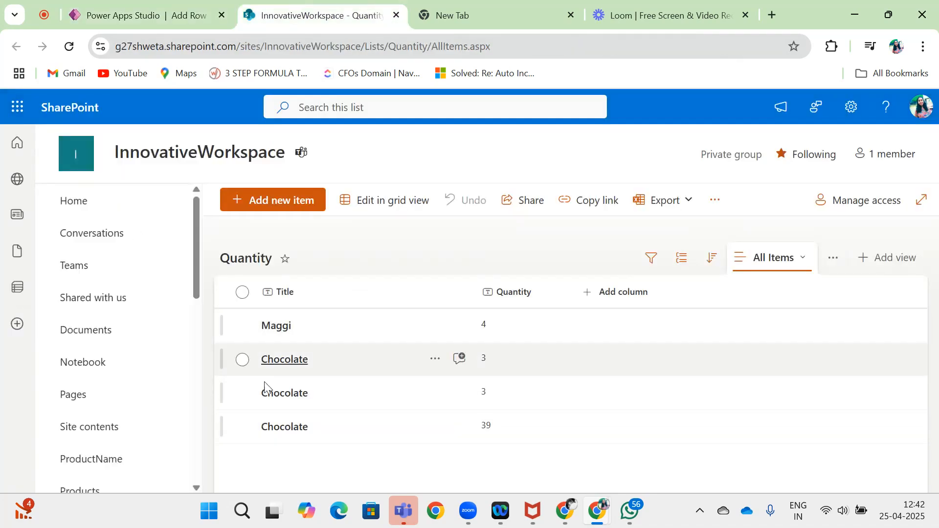
left_click(140, 15)
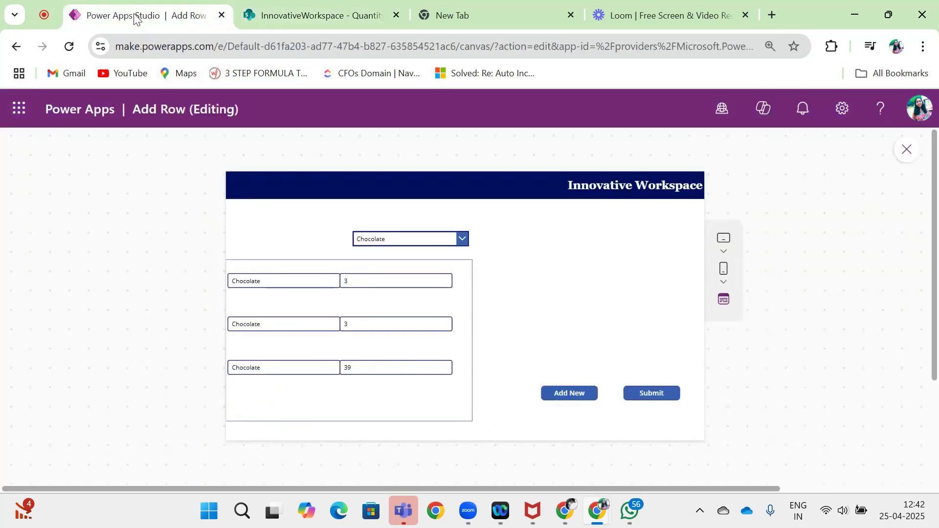
- Switch the filter to Maggi, then back to Chocolate, re-checking the SharePoint Quantity list
left_click(390, 241)
left_click(372, 255)
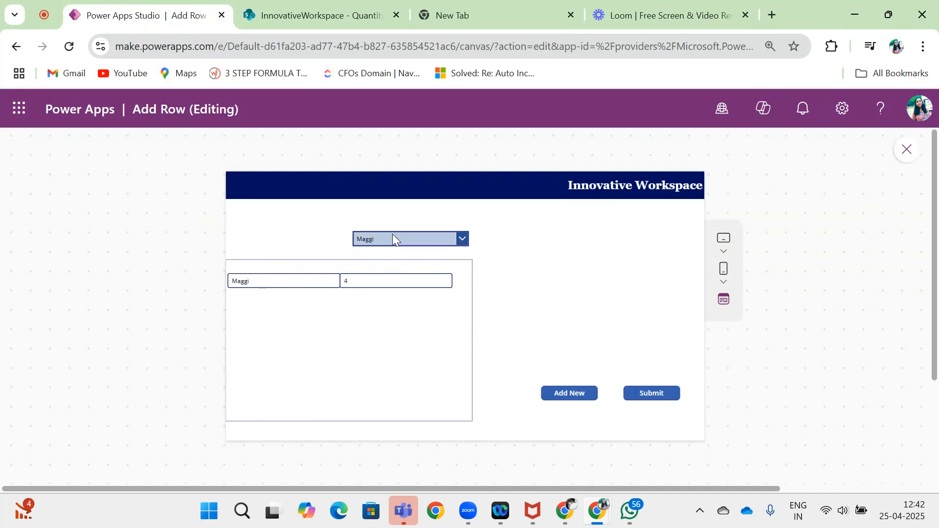
left_click(367, 241)
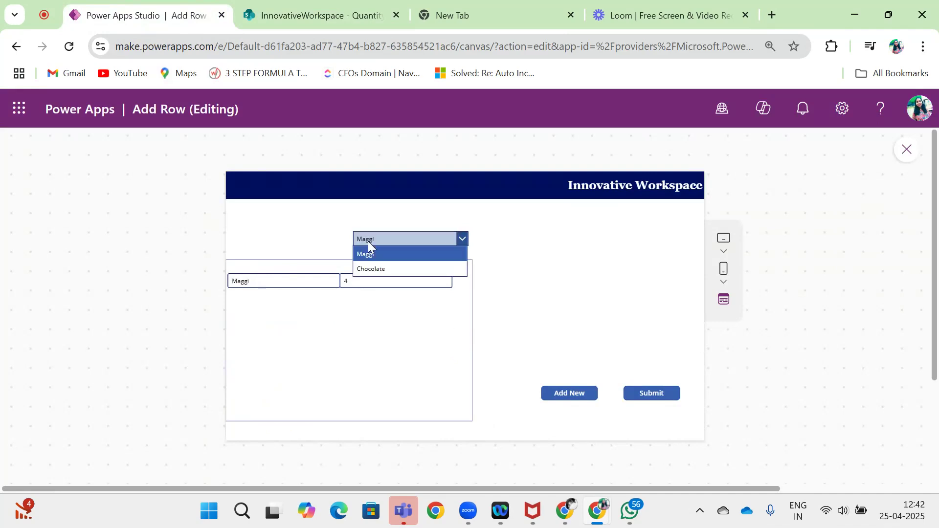
left_click(384, 269)
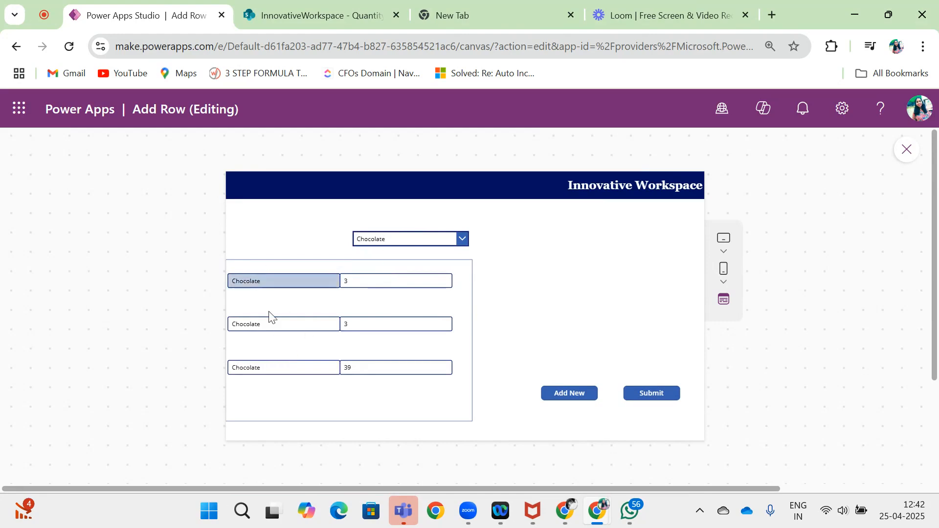
left_click(337, 14)
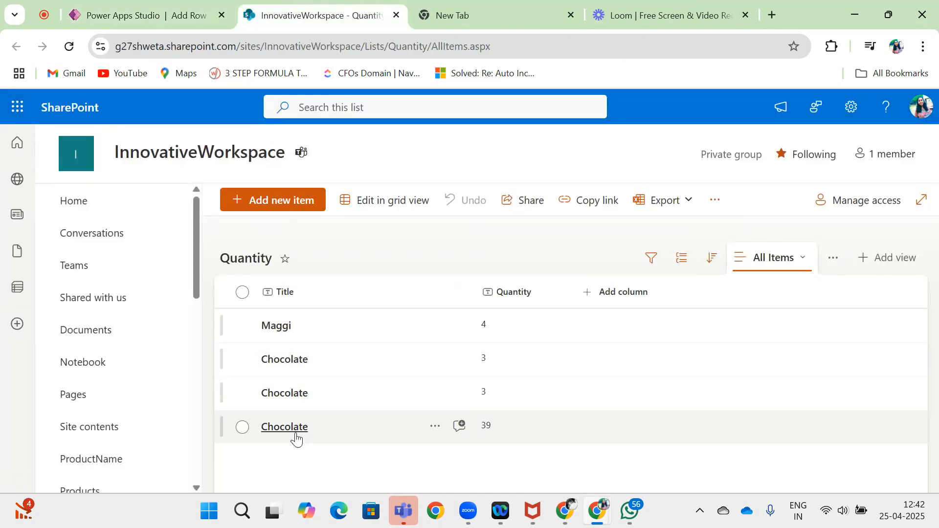
left_click(147, 15)
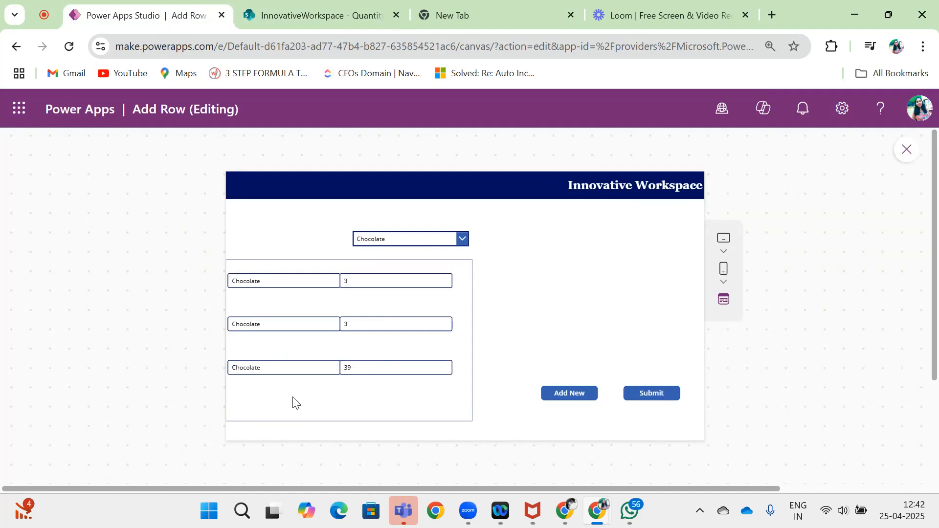
- Add a new Chocolate item with quantity 6 through the form and save it
left_click(559, 395)
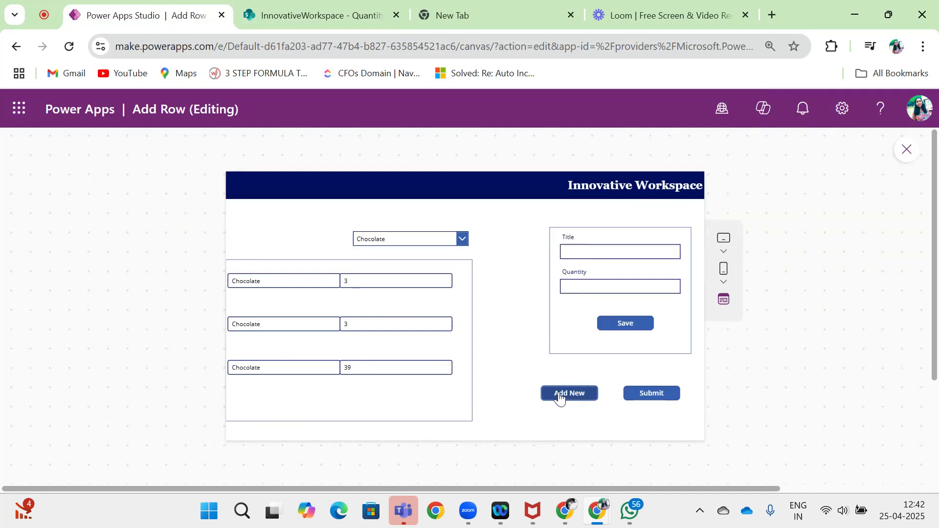
left_click(589, 250)
type("Chocolate")
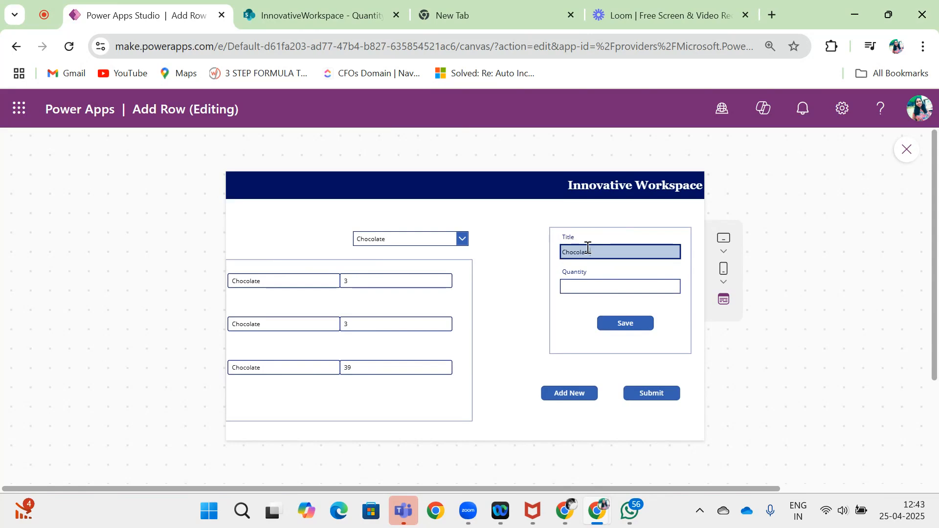
left_click(593, 284)
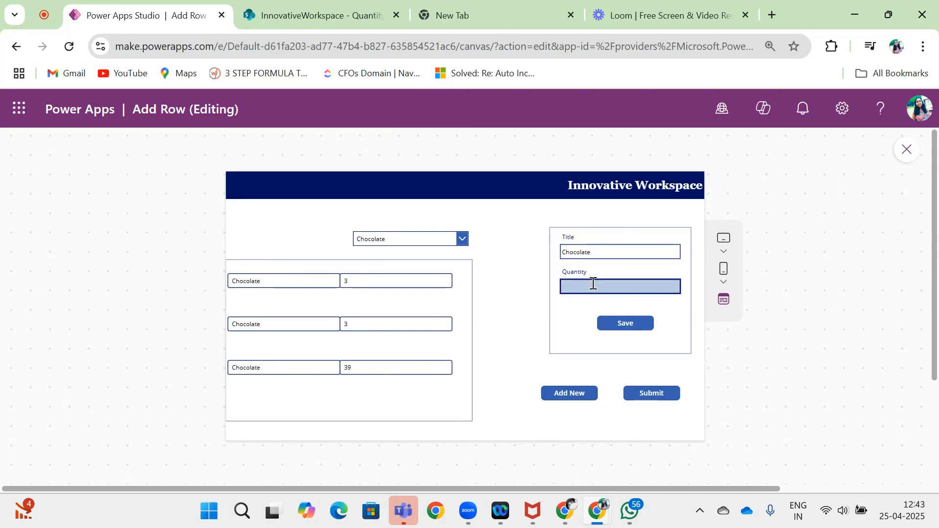
type("6")
left_click(625, 323)
left_click(353, 284)
type("8")
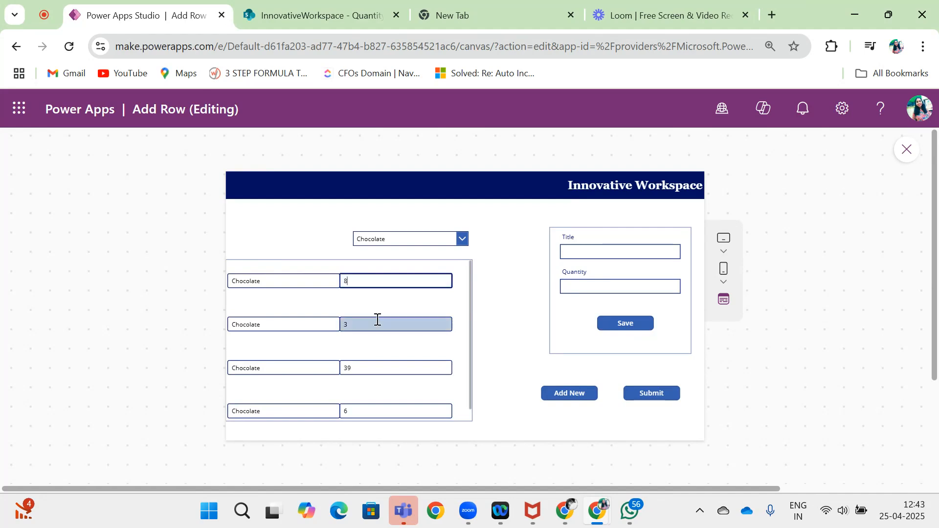
- Add another Chocolate item with quantity 10 and save it
left_click(576, 250)
type("c")
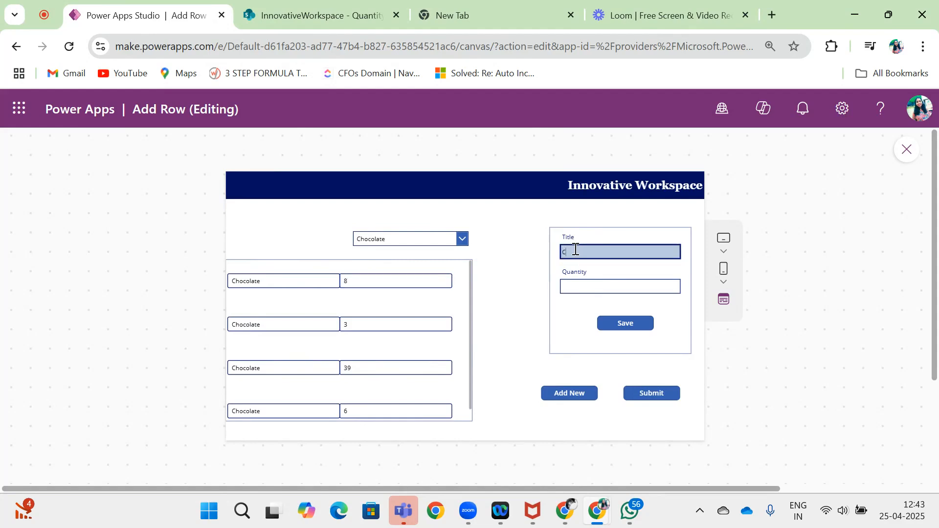
type("hocolate")
left_click(587, 286)
type("10")
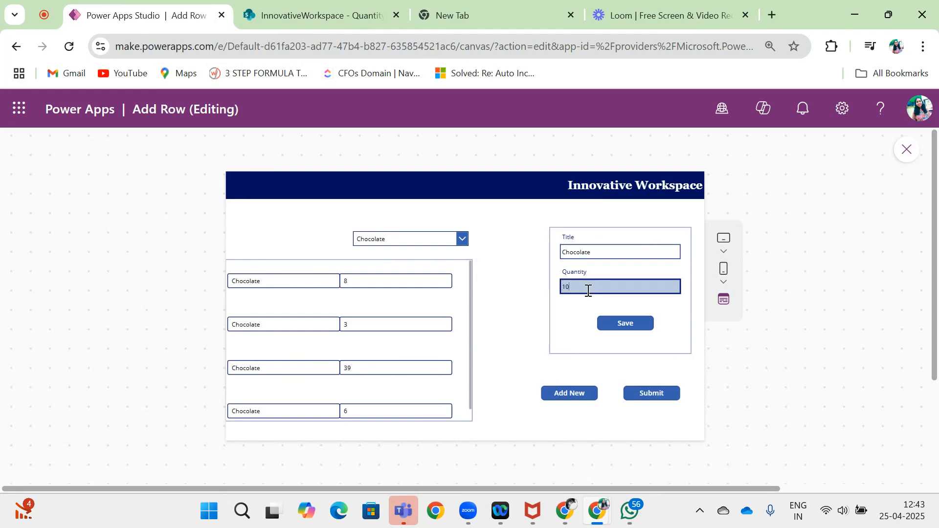
left_click(625, 323)
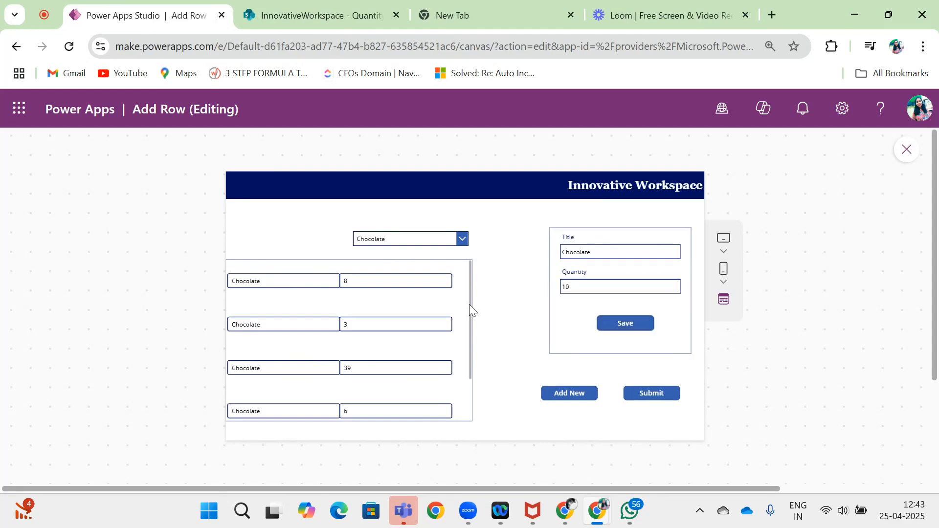
scroll(349, 362, "down", 2)
scroll(350, 362, "down", 1)
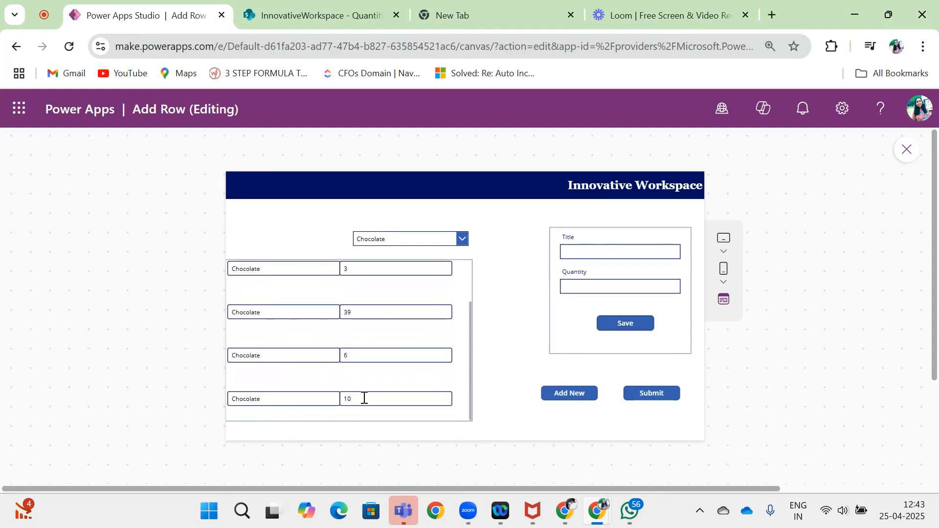
scroll(364, 398, "up", 2)
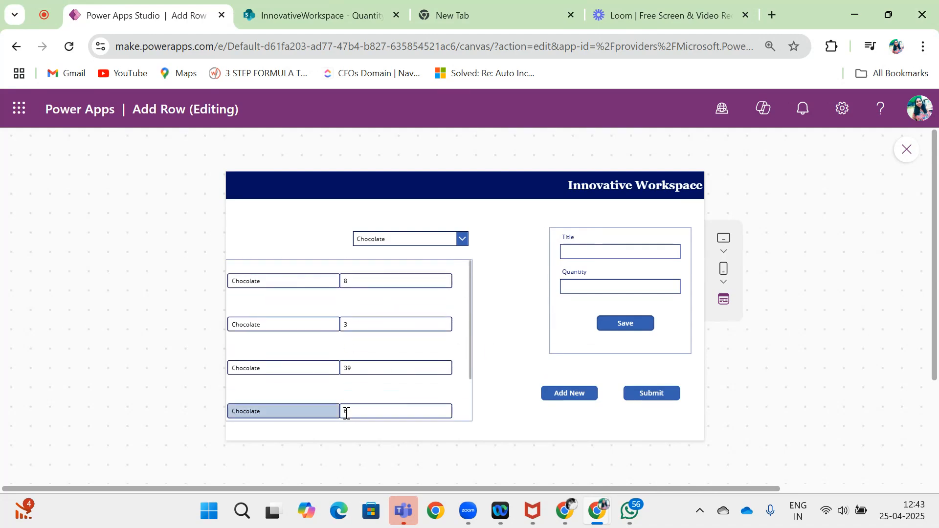
- Leave preview and insert a Drop down control onto the empty Screen2
left_click(907, 149)
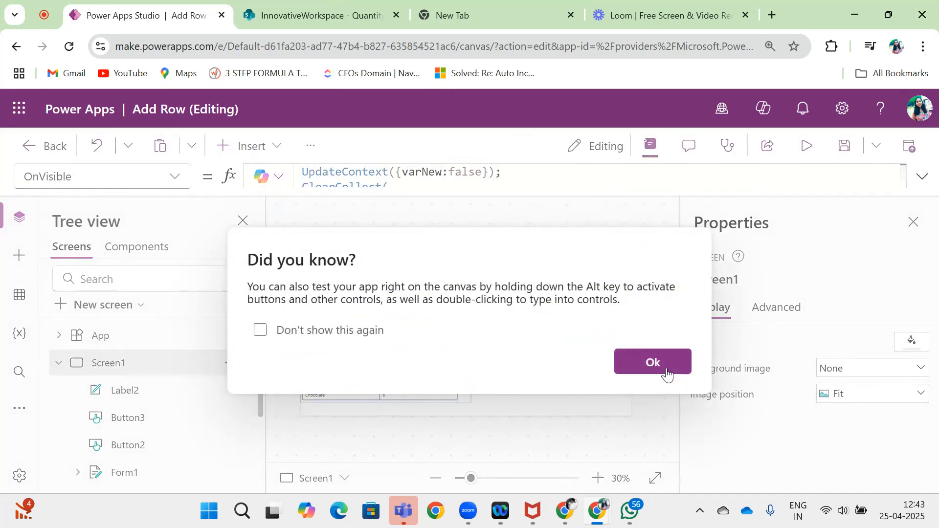
left_click(651, 361)
scroll(169, 411, "down", 3)
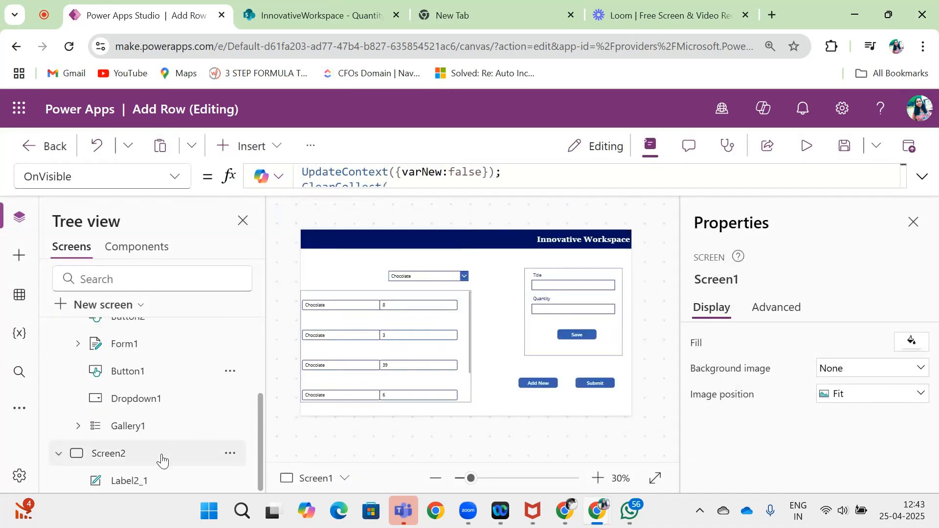
left_click(161, 453)
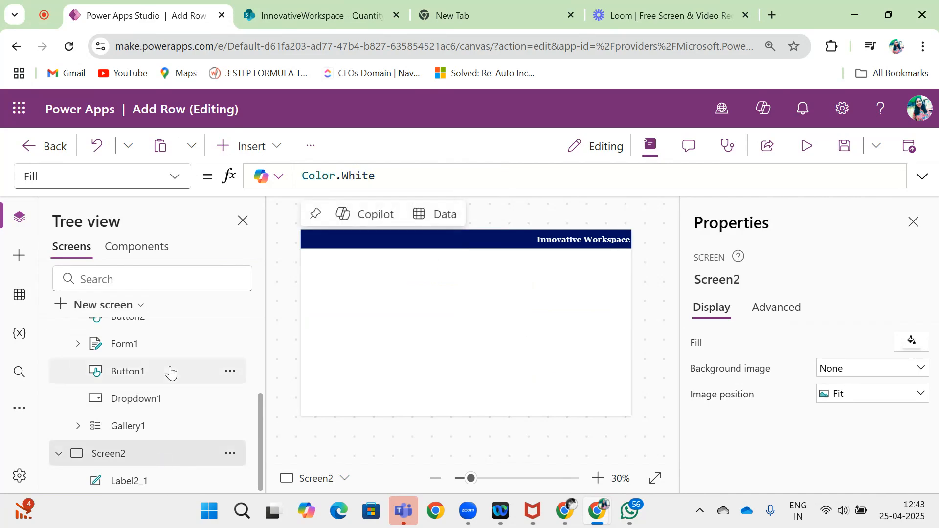
left_click(250, 146)
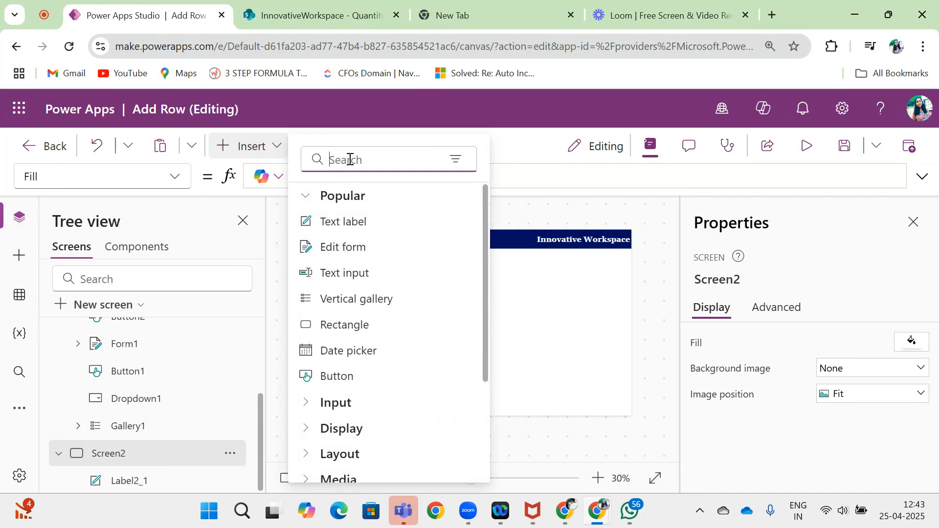
type("drop")
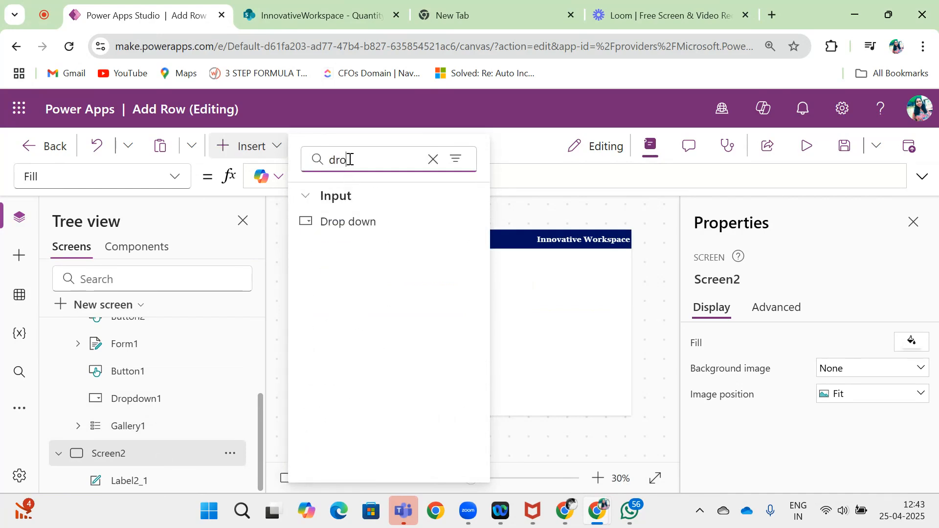
left_click(360, 221)
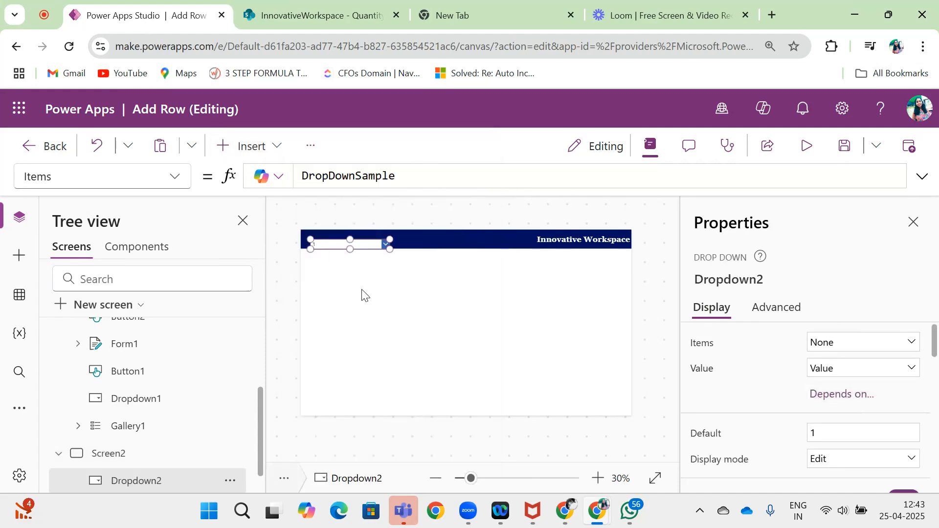
- Position the dropdown, review the SharePoint ProductName list (Maggi, Chocolate), and return to the editor
left_click_drag(345, 237, 357, 269)
left_click(294, 15)
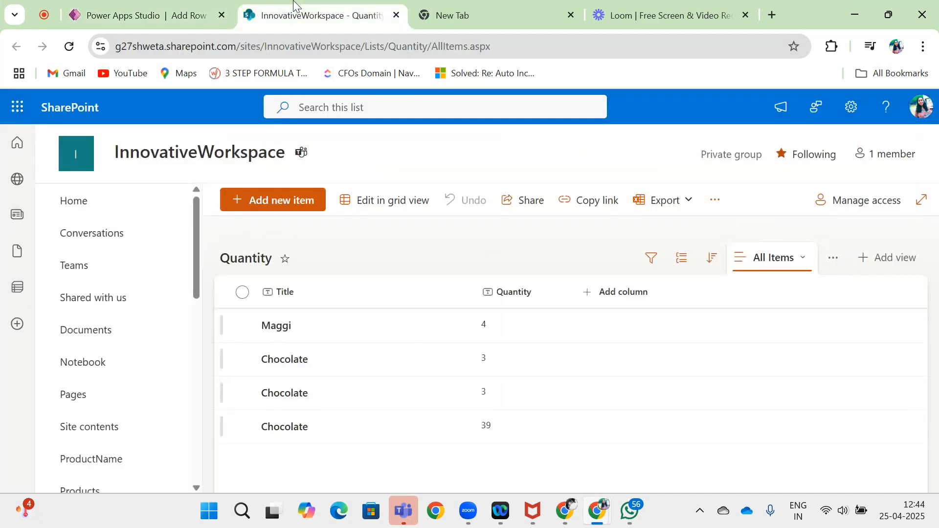
scroll(153, 271, "down", 2)
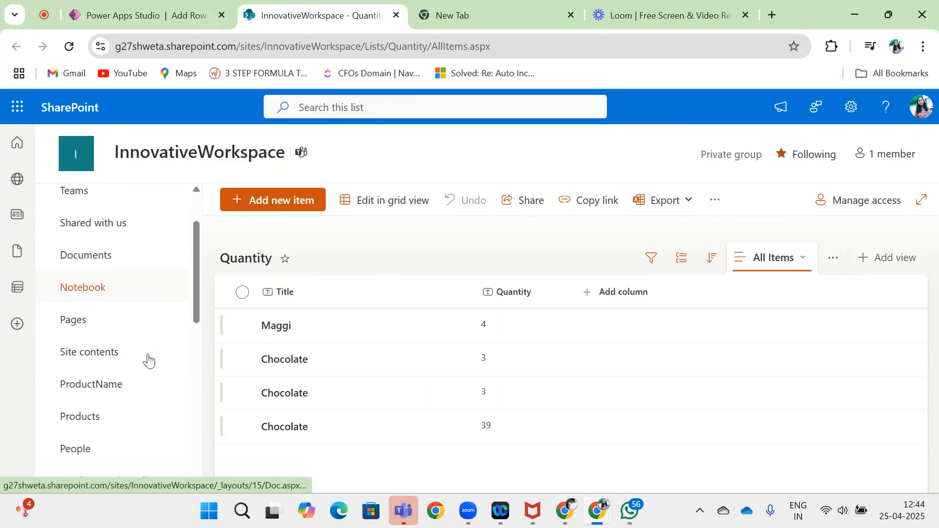
scroll(146, 352, "down", 1)
left_click(109, 323)
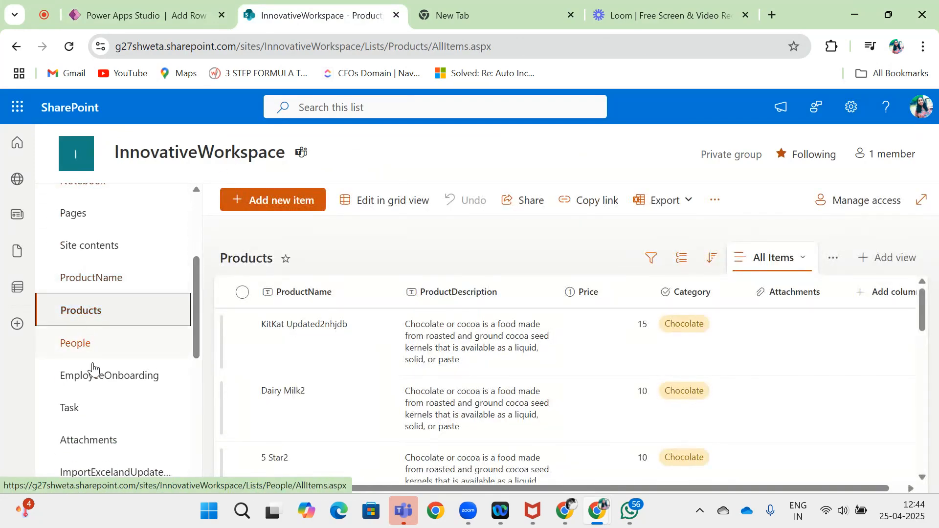
scroll(103, 279, "down", 1)
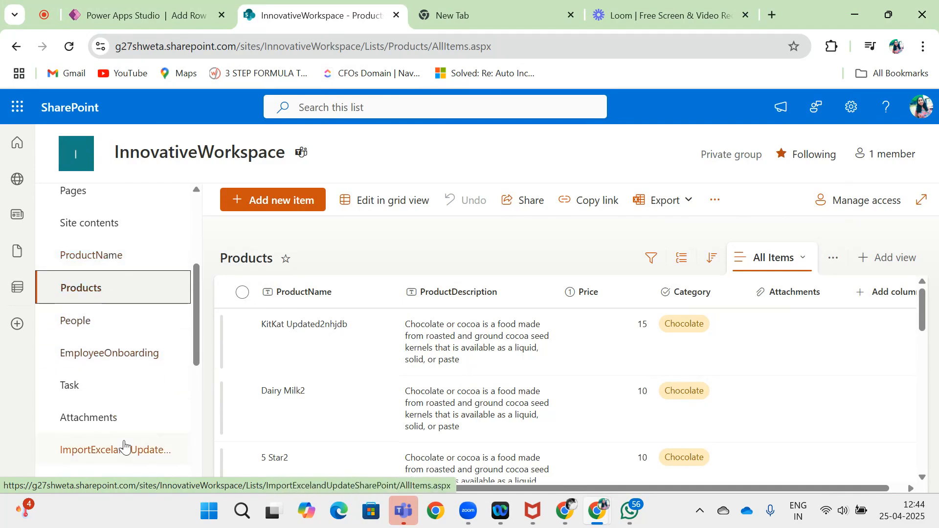
scroll(45, 374, "down", 2)
scroll(44, 367, "up", 3)
left_click(91, 319)
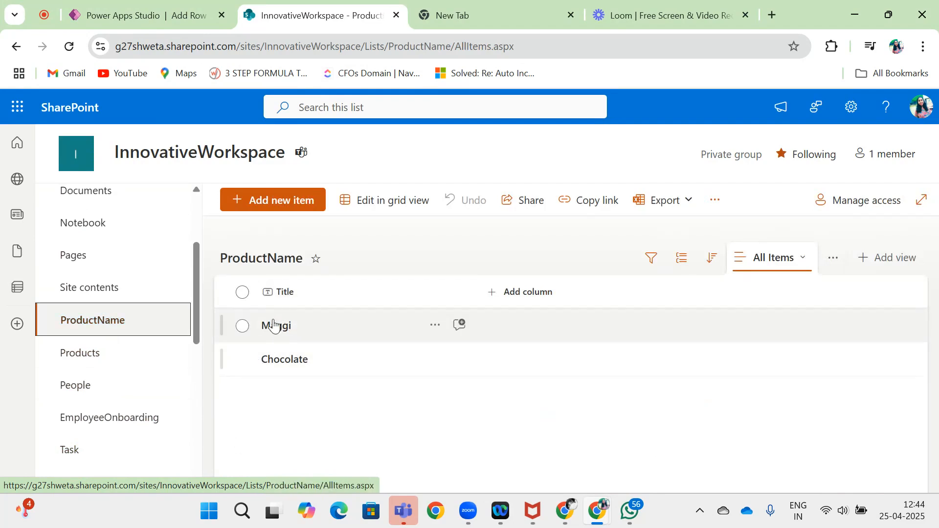
left_click(155, 14)
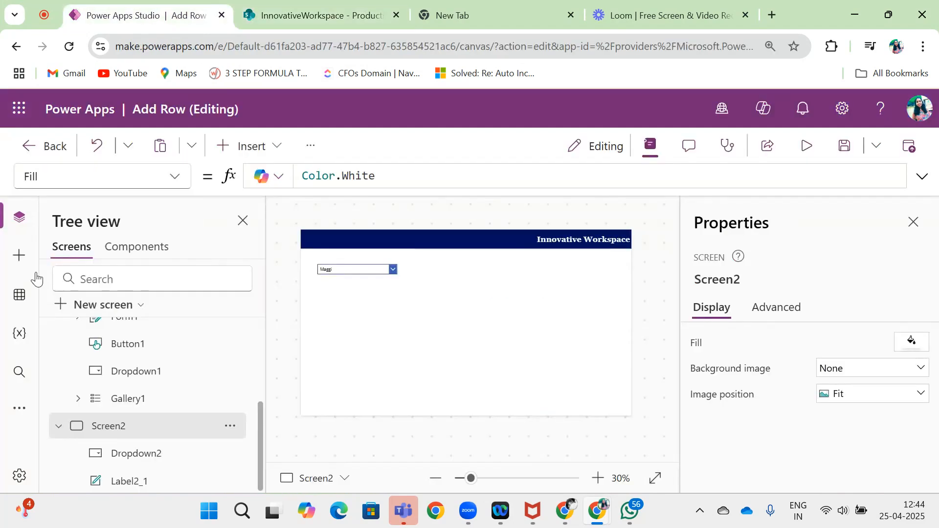
- Set Dropdown2's Items source to the ProductName list and confirm it shows Maggi
left_click(369, 270)
left_click(848, 343)
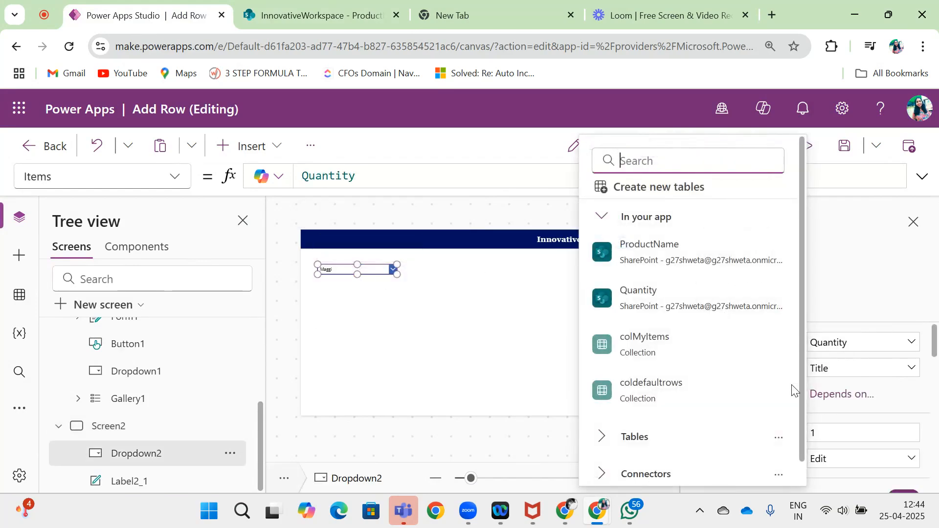
left_click(678, 248)
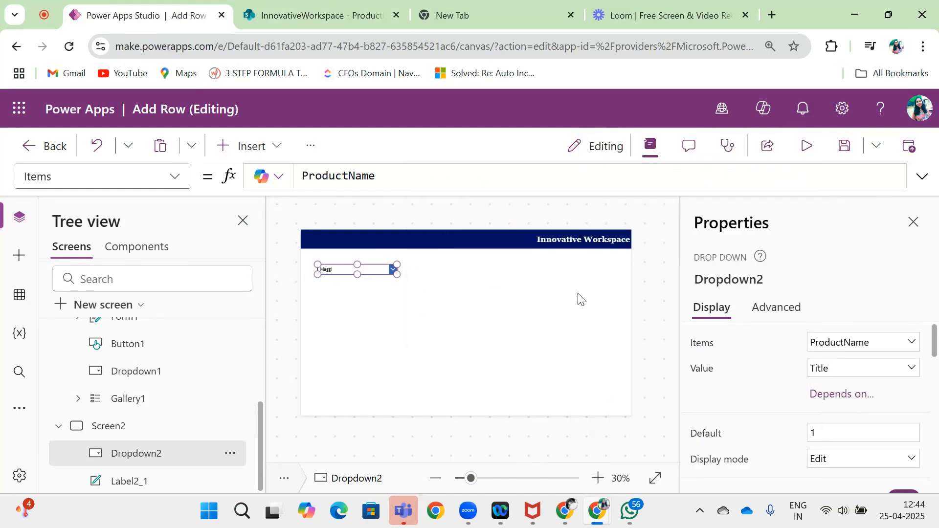
left_click(383, 272, "alt")
left_click(338, 282)
left_click(380, 325)
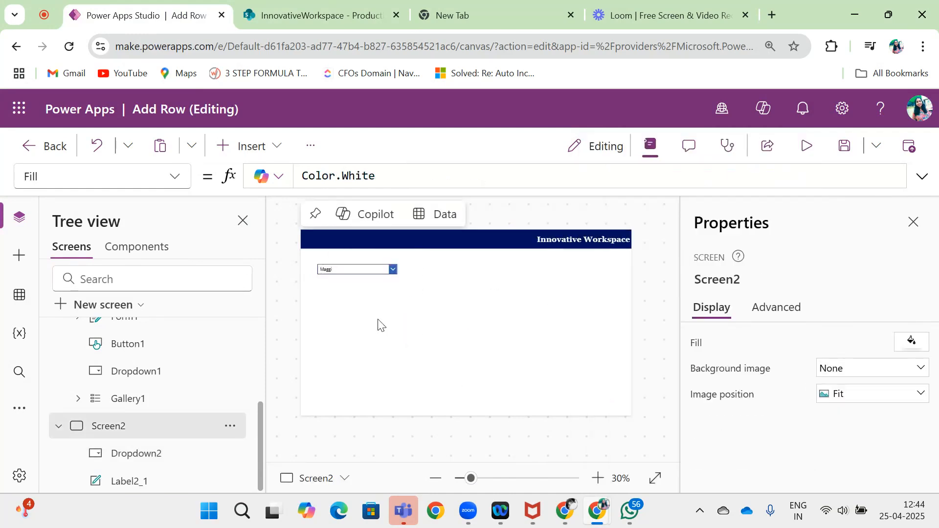
- Insert a vertical gallery and place it below the product dropdown
left_click(240, 150)
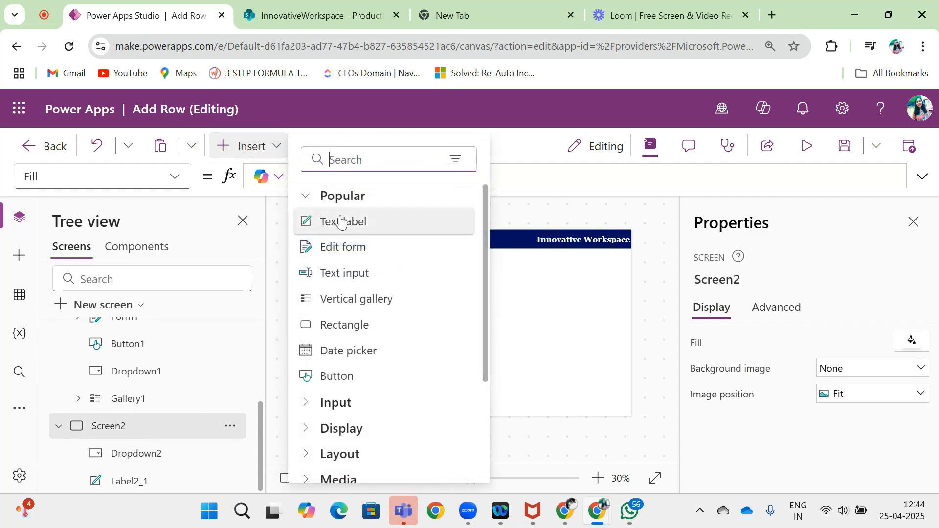
type("gall")
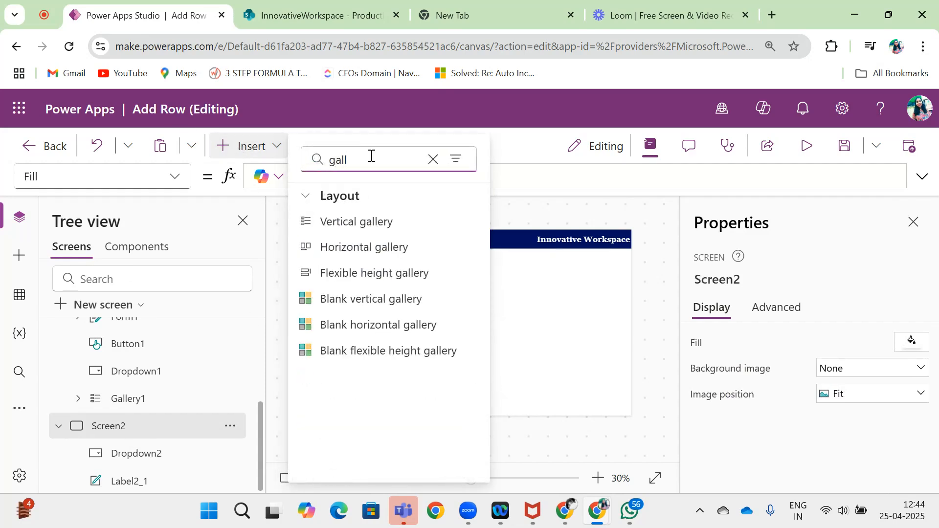
left_click(357, 221)
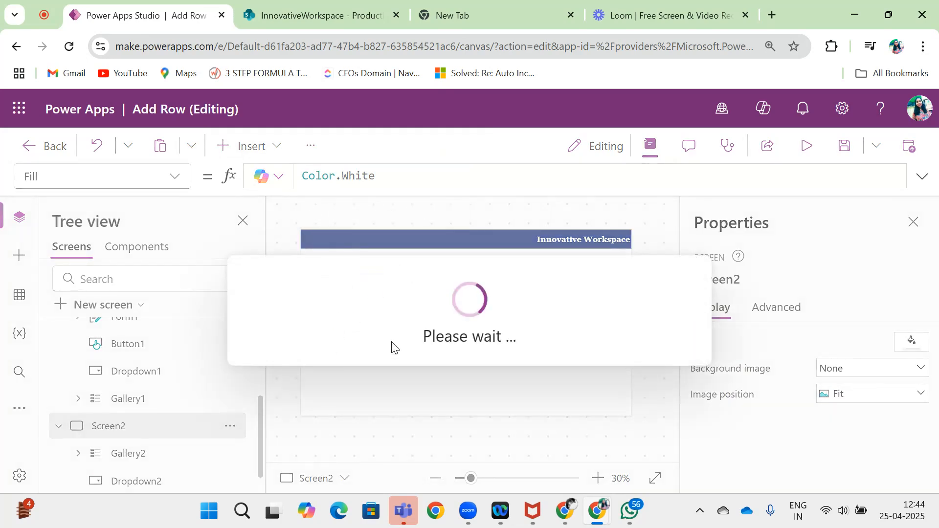
left_click_drag(387, 240, 382, 308)
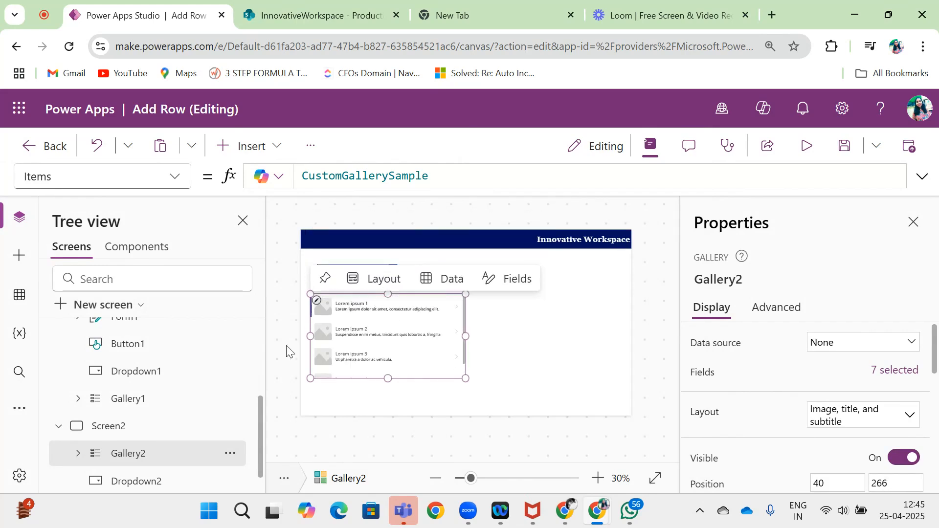
scroll(191, 452, "down", 1)
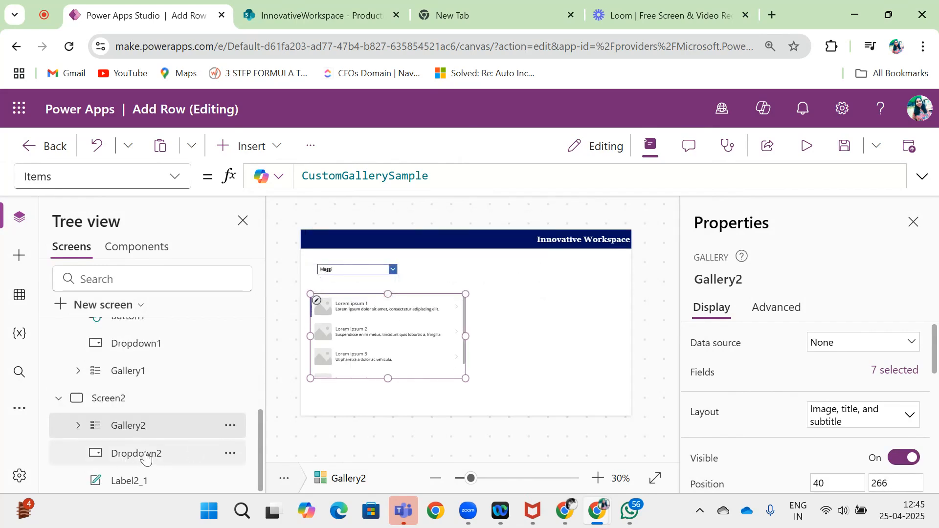
- Delete all of Gallery2's default template controls from the Tree view
left_click(77, 426)
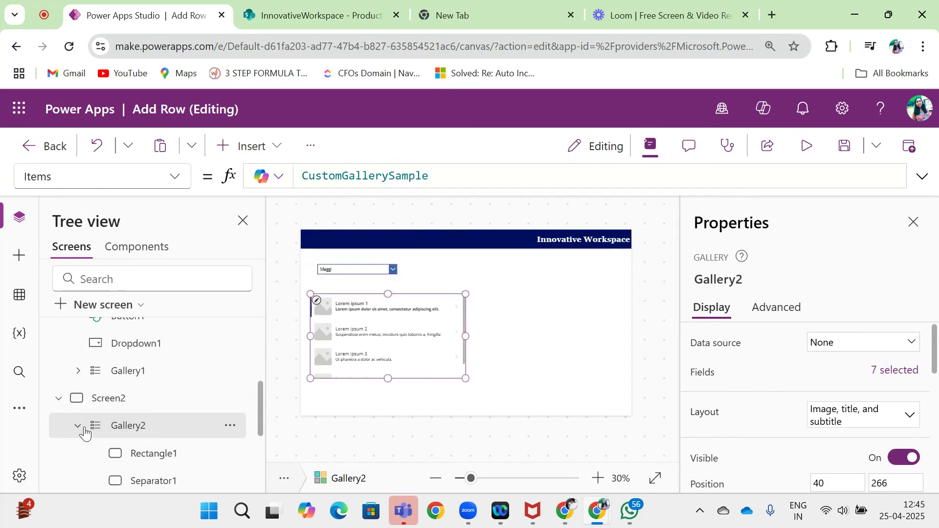
left_click(168, 453)
key("ctrl+a")
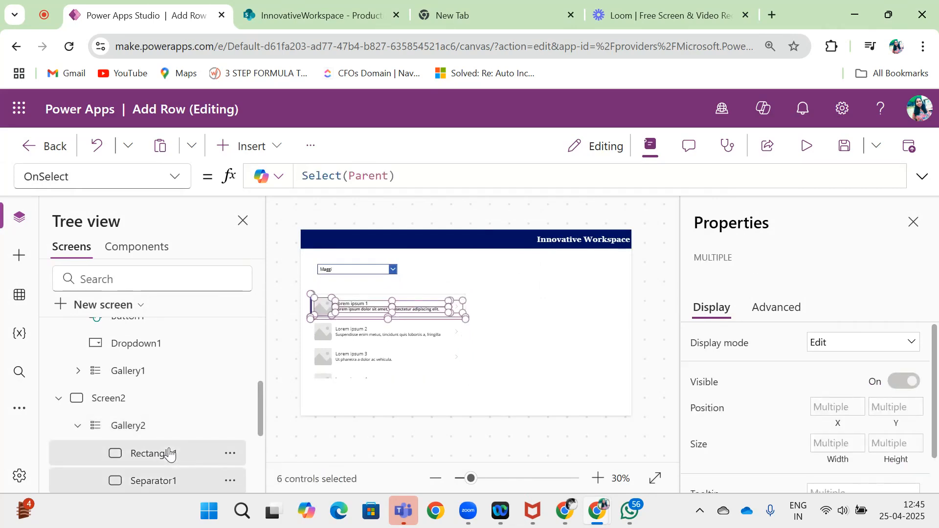
right_click(168, 453)
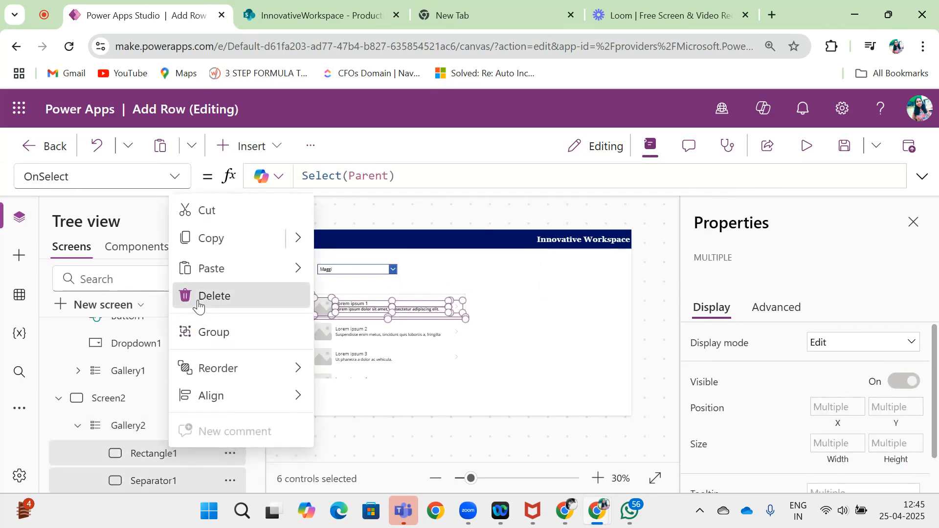
left_click(213, 295)
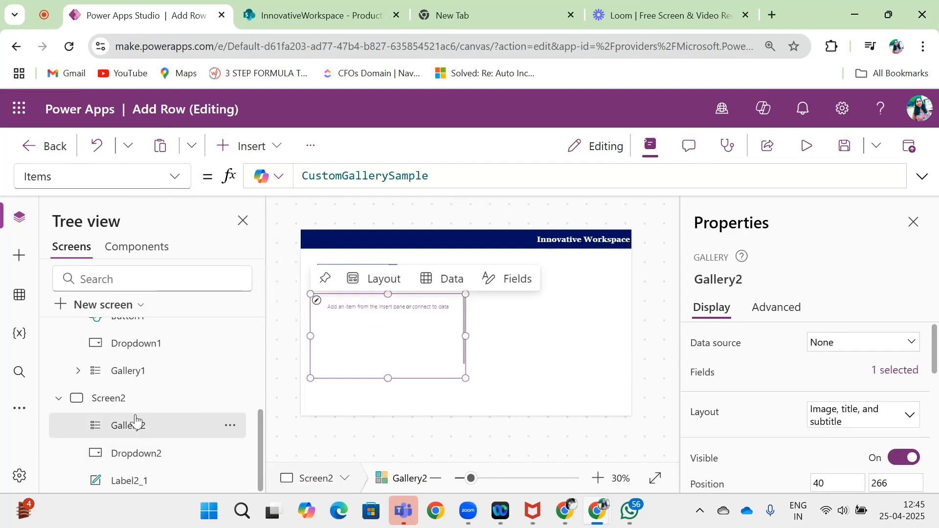
- Select the empty Gallery2's template row ready for new controls
left_click(252, 146)
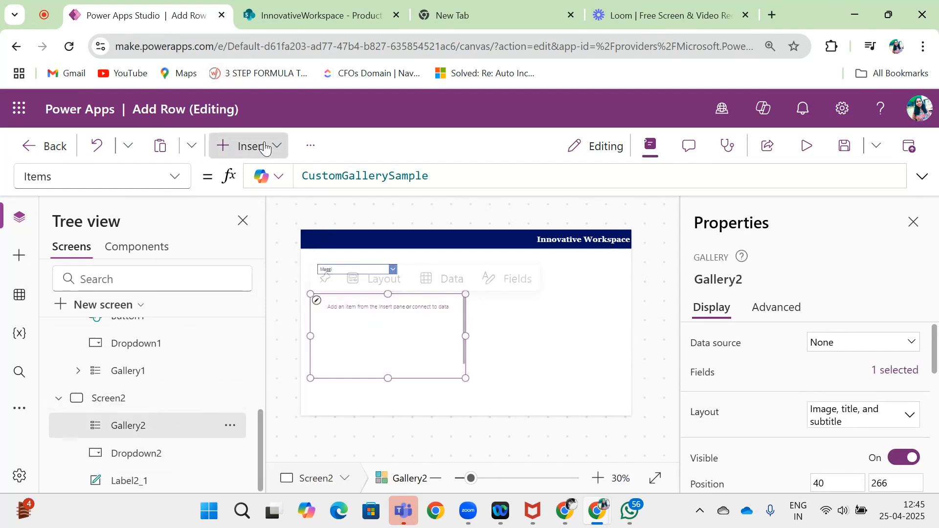
left_click(611, 223)
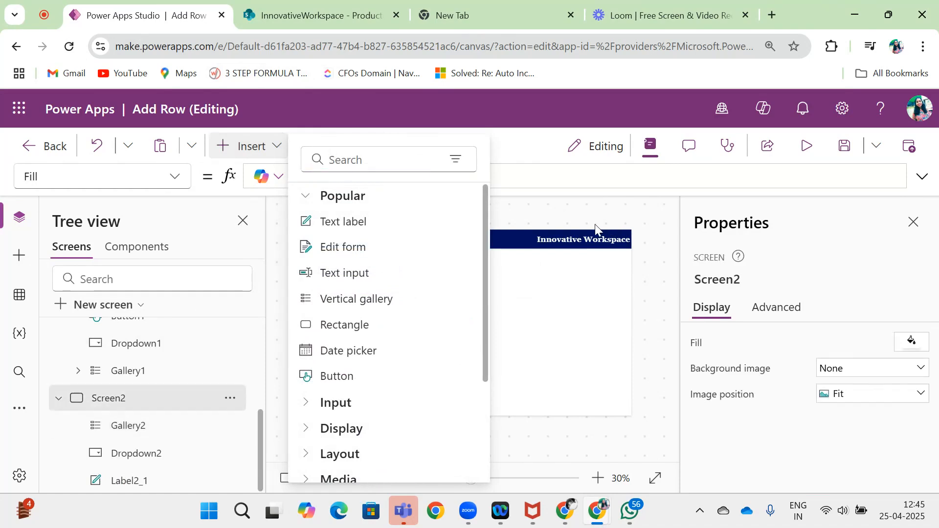
left_click(368, 323)
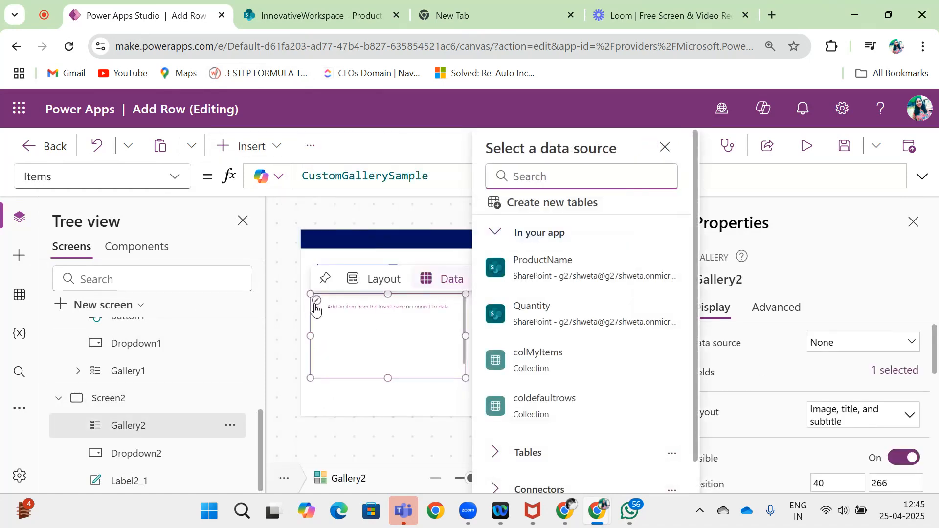
left_click(316, 306)
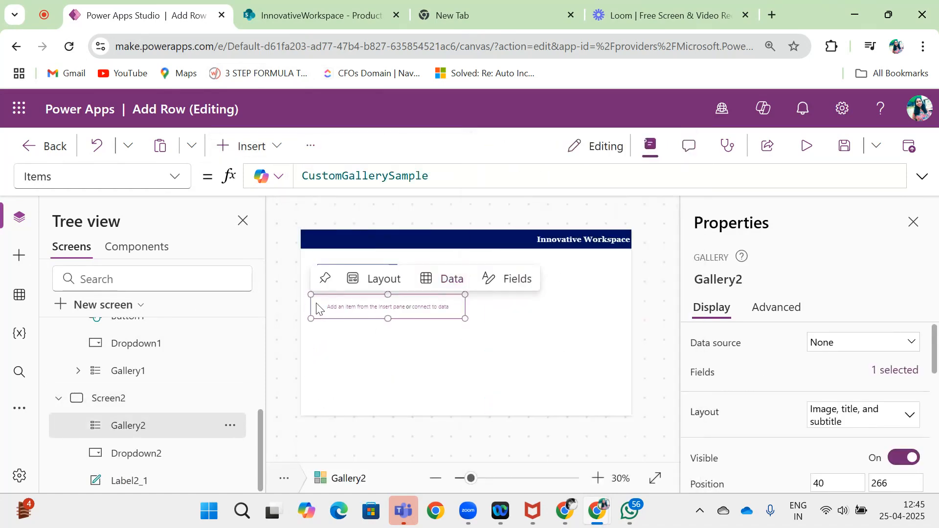
- Insert a text input into Gallery2's row and paste a duplicate of it
left_click(252, 145)
type("t")
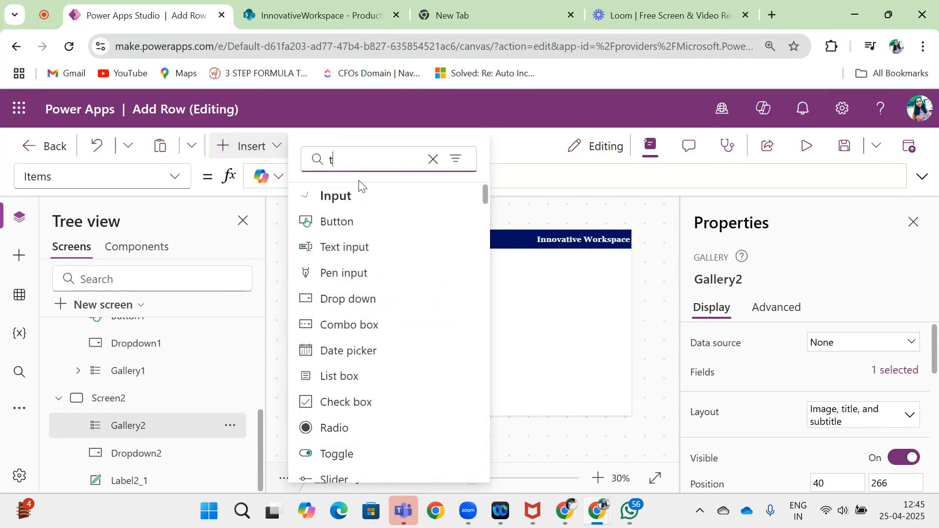
type("ex")
left_click(344, 222)
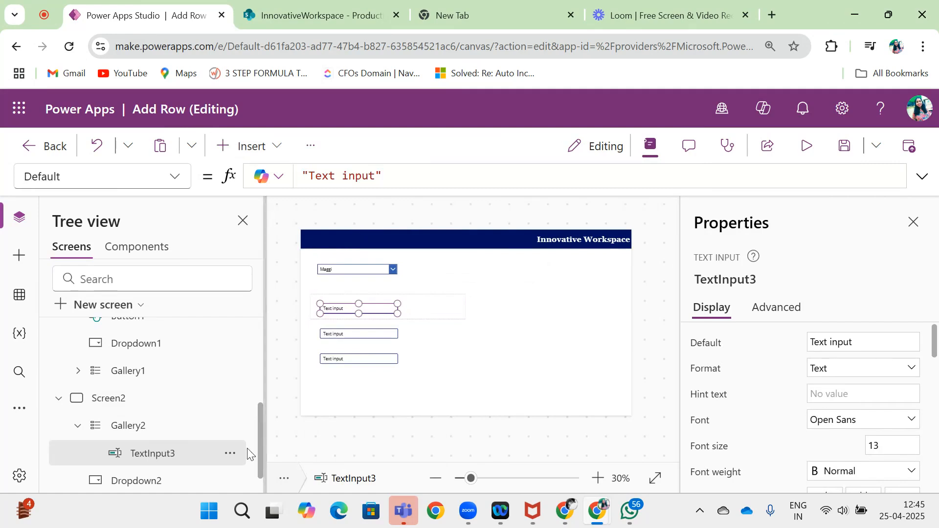
scroll(250, 453, "down", 1)
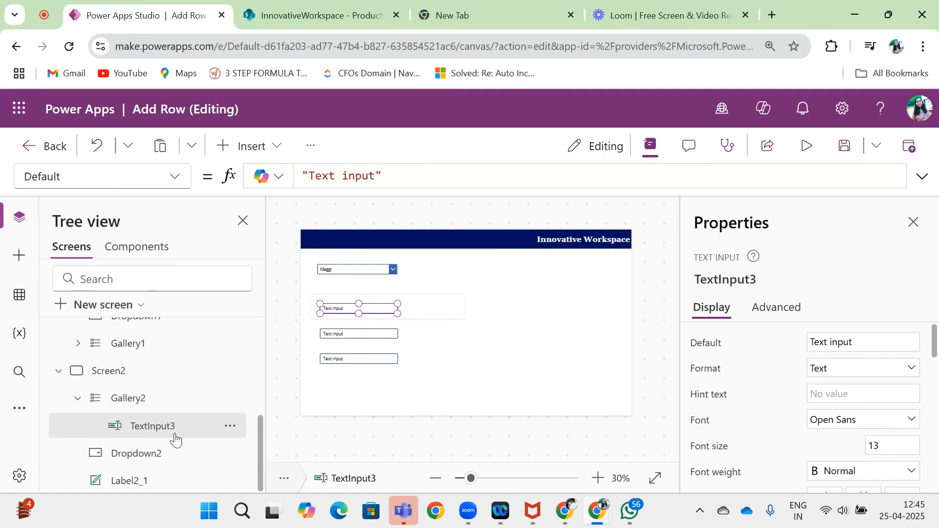
key("ctrl+c")
key("ctrl+v")
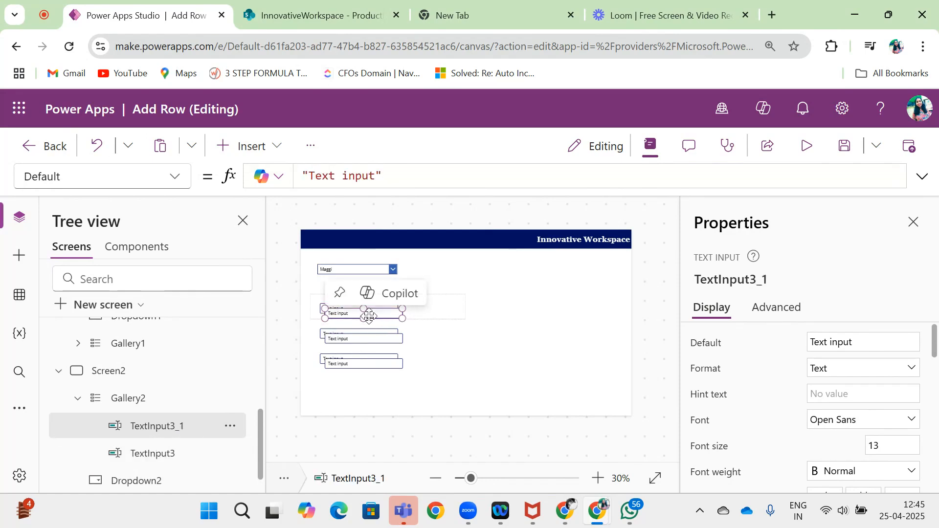
- Place the duplicate beside the original and narrow the first text input
left_click_drag(368, 316, 444, 312)
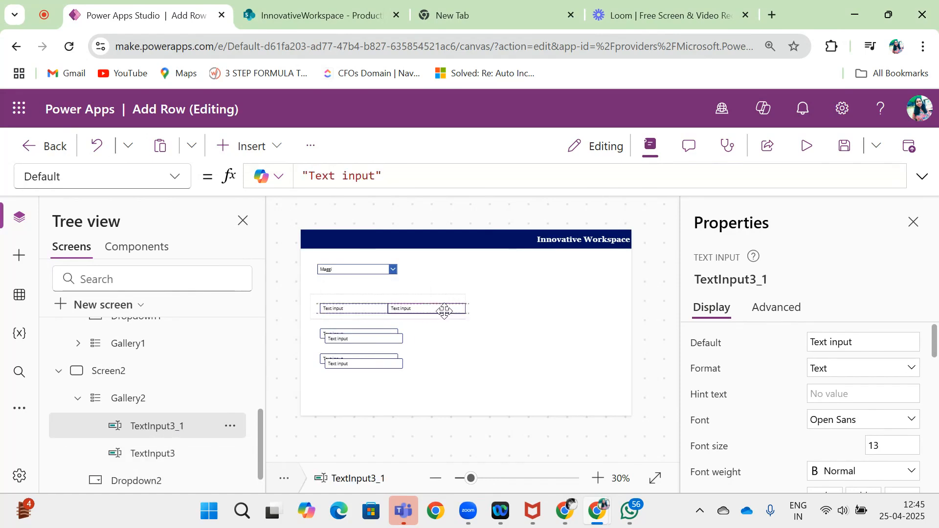
left_click(372, 310)
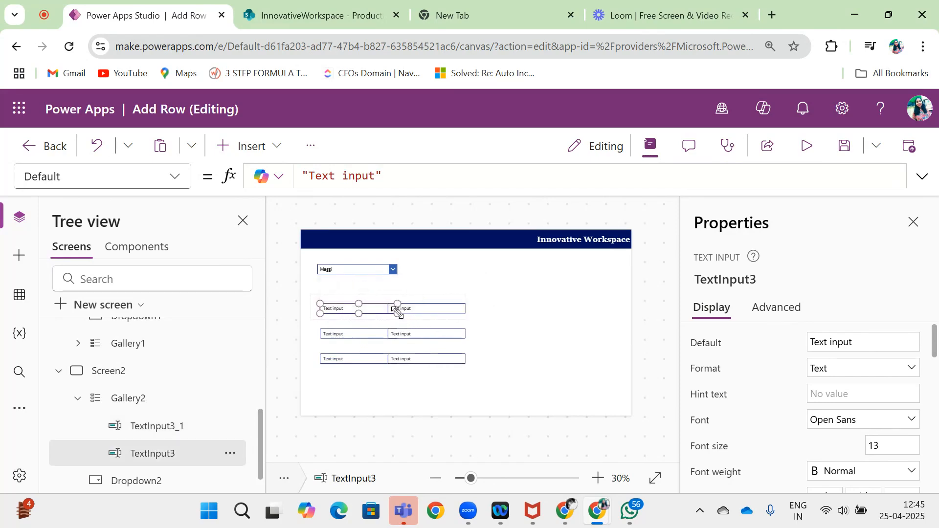
left_click_drag(397, 309, 379, 309)
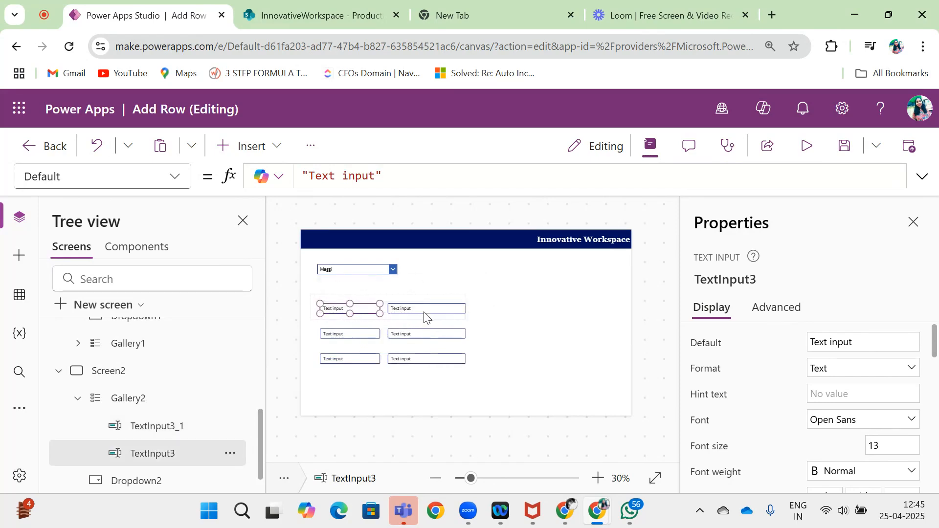
left_click(514, 323)
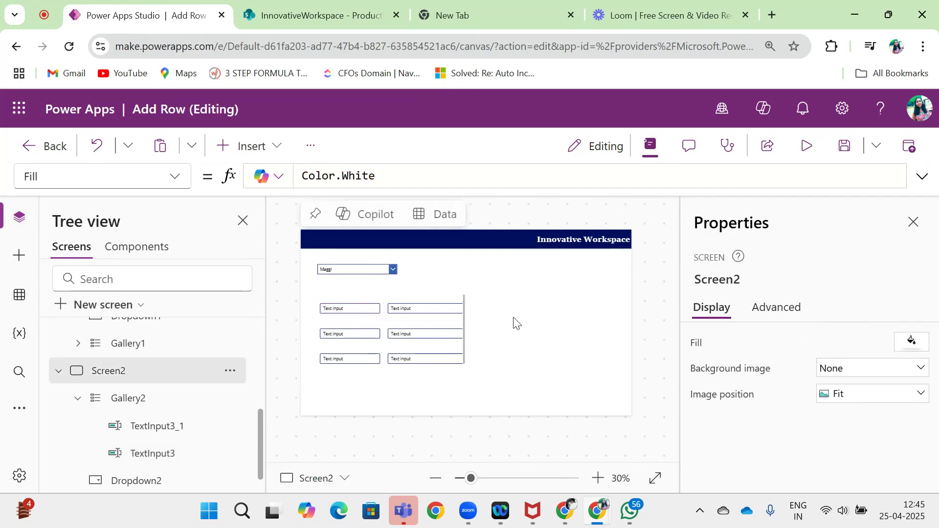
- Start Dropdown2's OnChange formula with ClearCollect(colMyNewItems, ...)
left_click(387, 270)
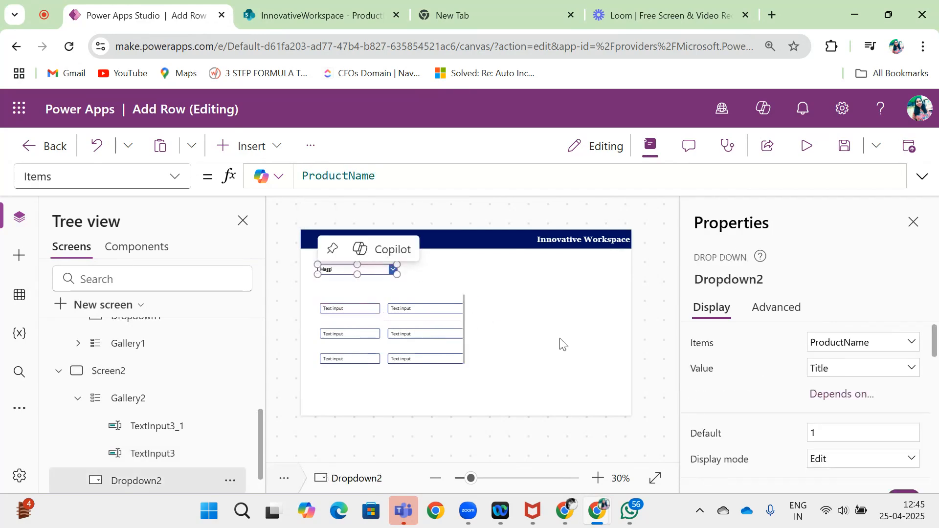
left_click(174, 177)
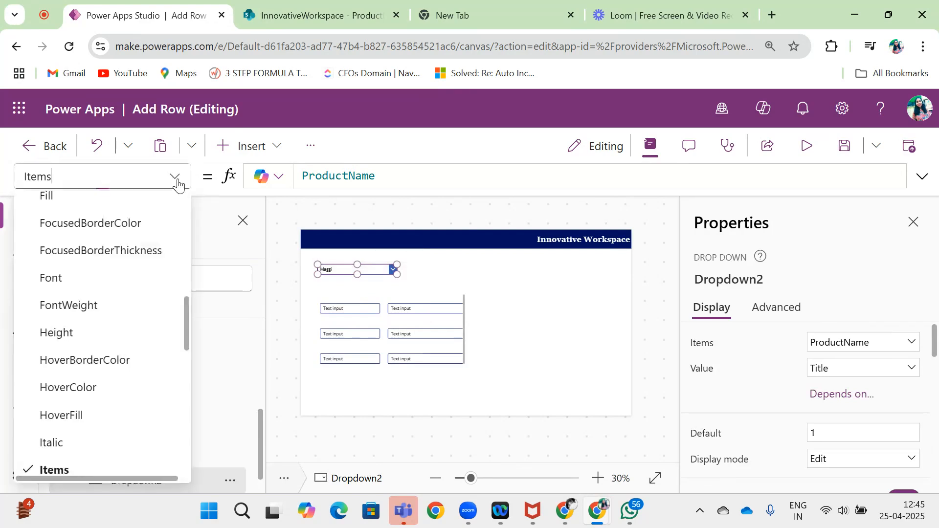
scroll(137, 404, "down", 2)
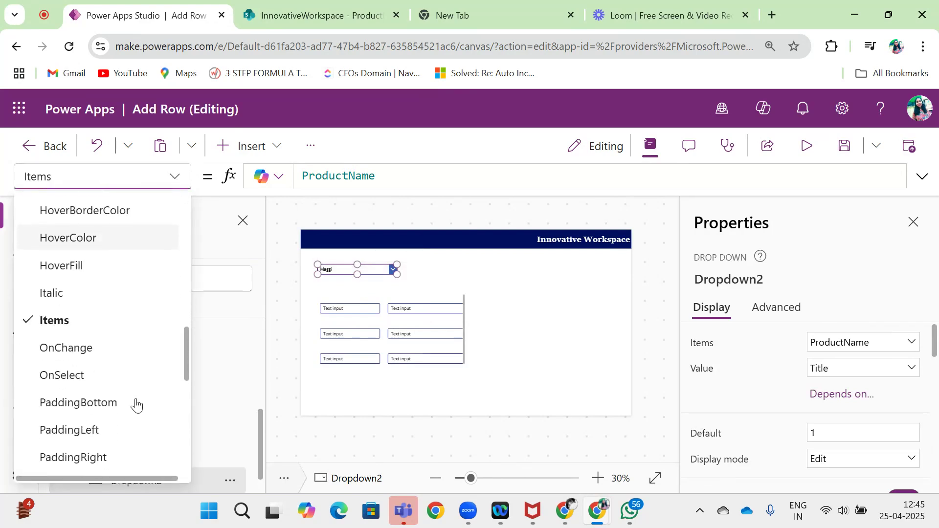
left_click(70, 340)
double_click(326, 175)
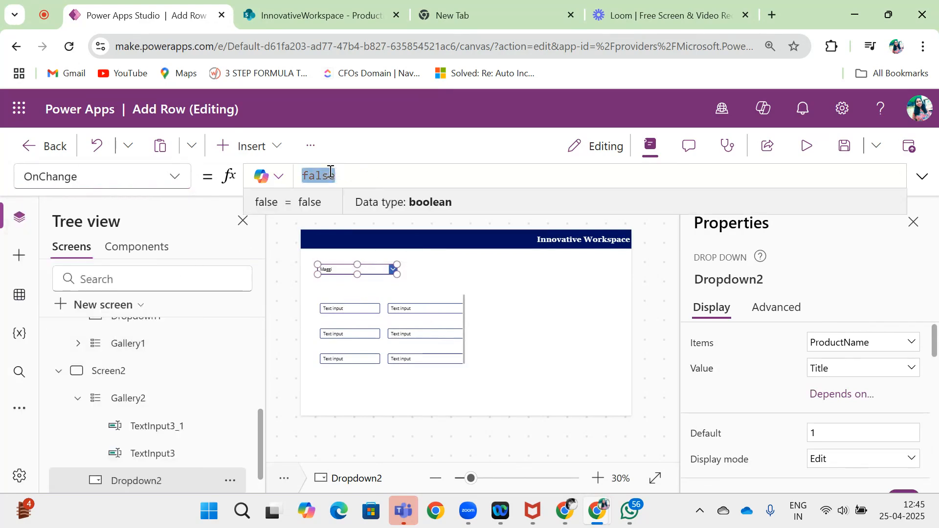
type("Clear")
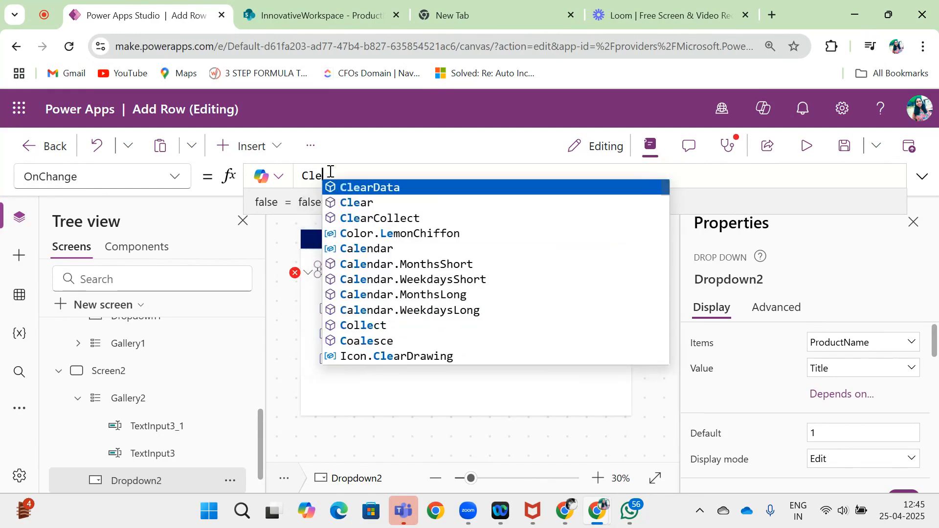
key("Down")
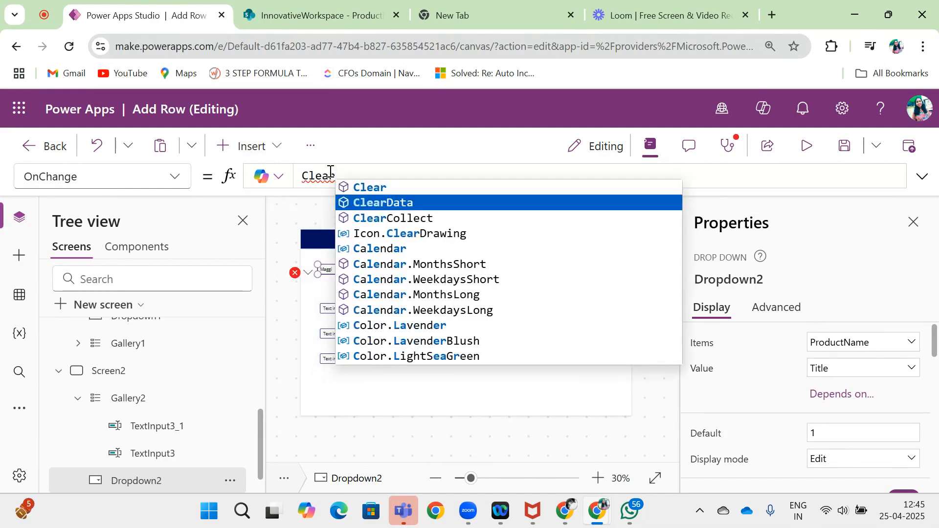
key("Down")
key("Tab")
type("(")
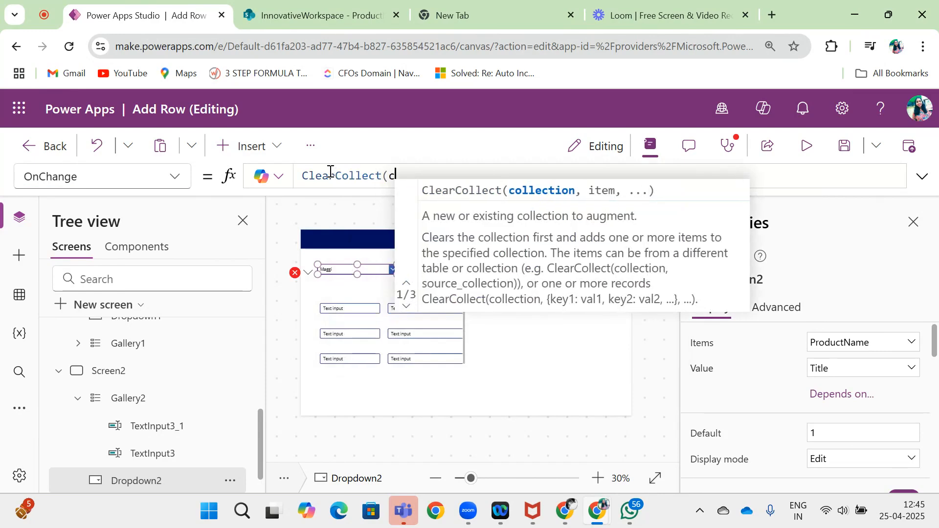
type("colMy")
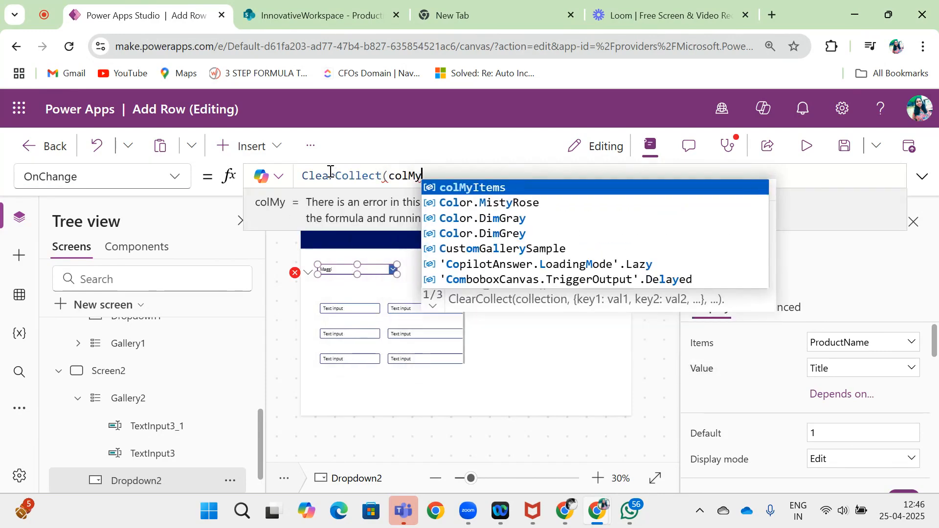
type("NewIt")
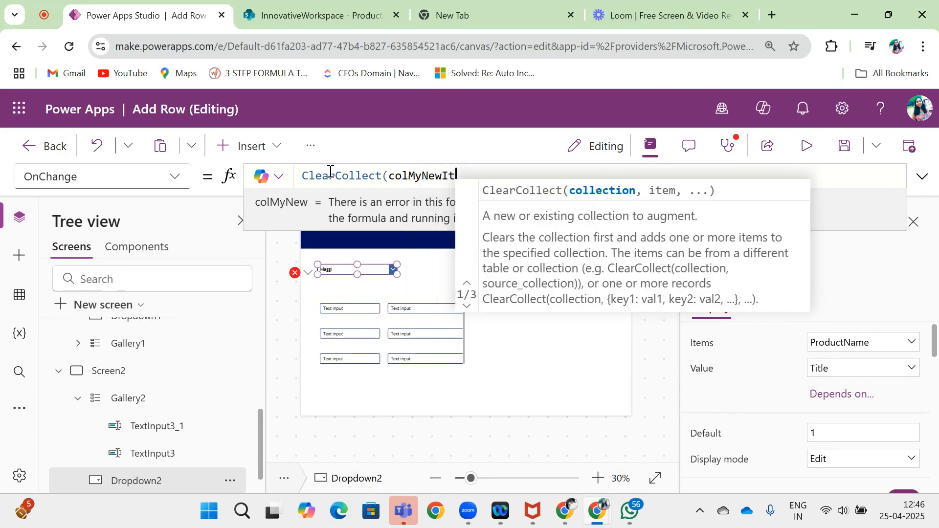
type("ems,")
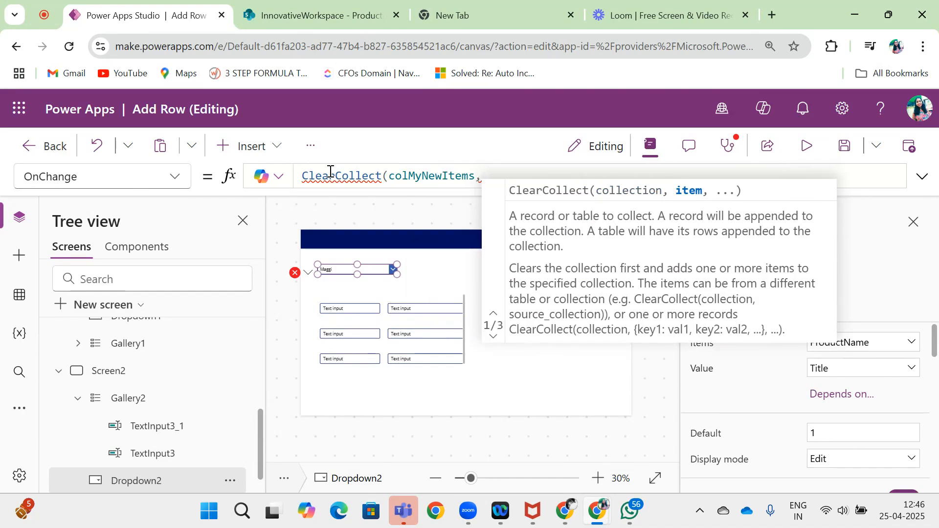
type("qua")
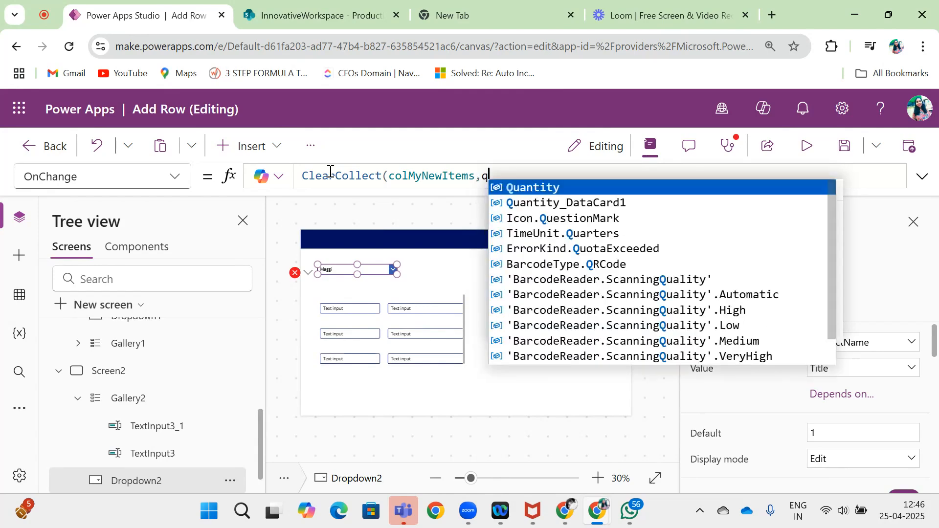
key("Tab")
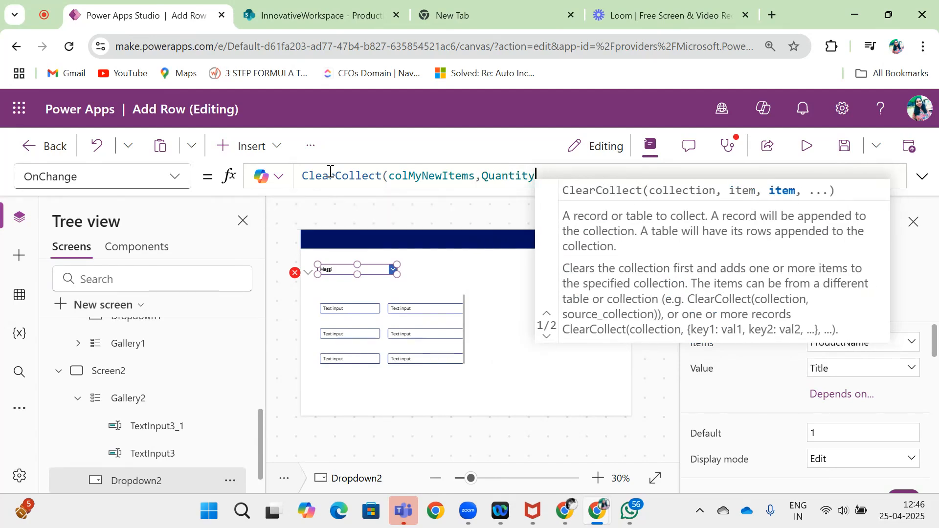
key("BackSpace")
key("BackSpace")
key("BackSpace")
key("BackSpace")
key("BackSpace")
key("BackSpace")
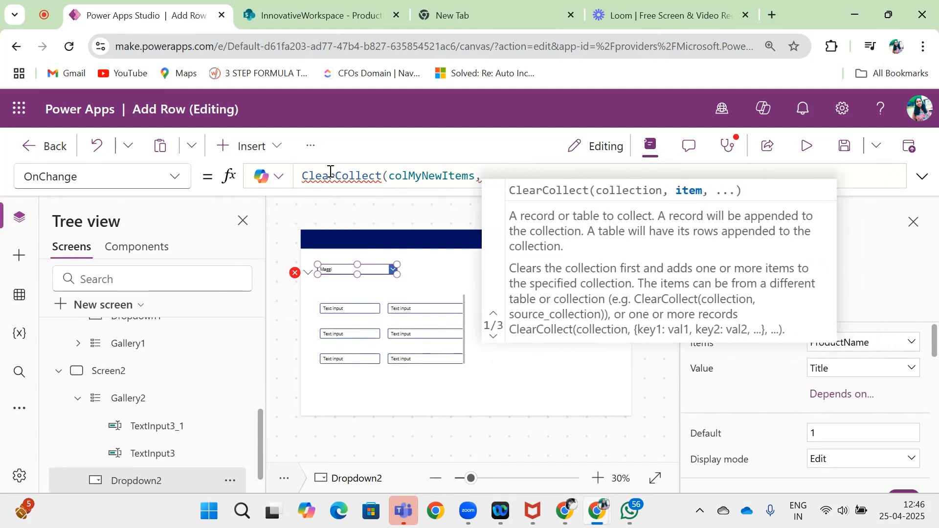
type("Filter(")
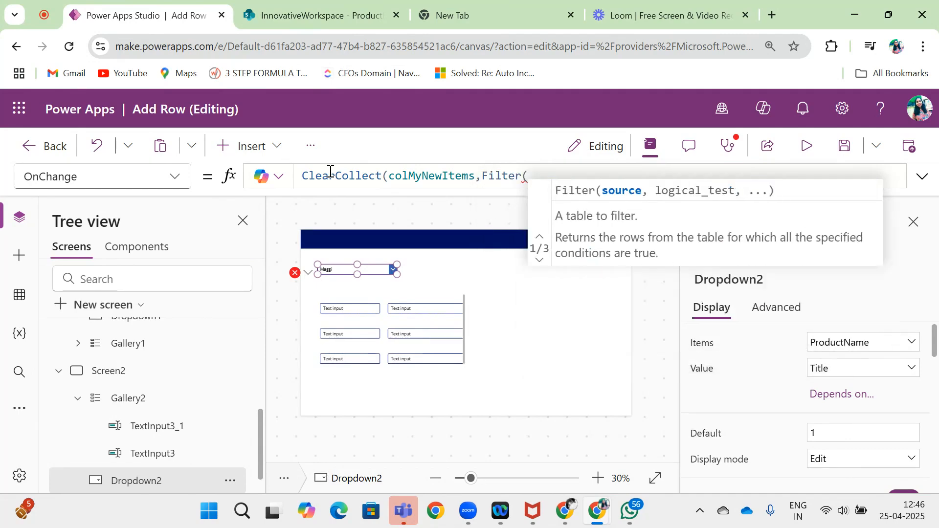
type("qu")
- Complete the formula with Filter(Quantity,Title=Self.Selected.Title)
key("Tab")
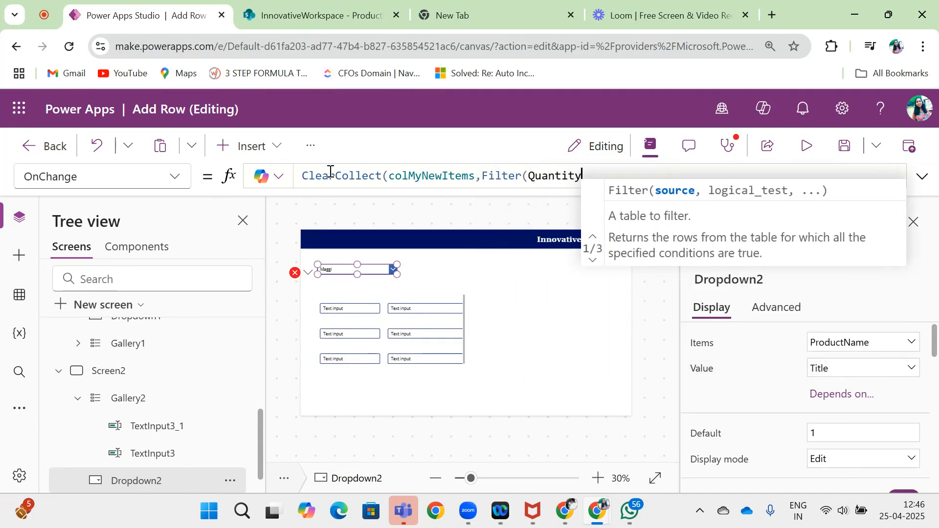
type(",t")
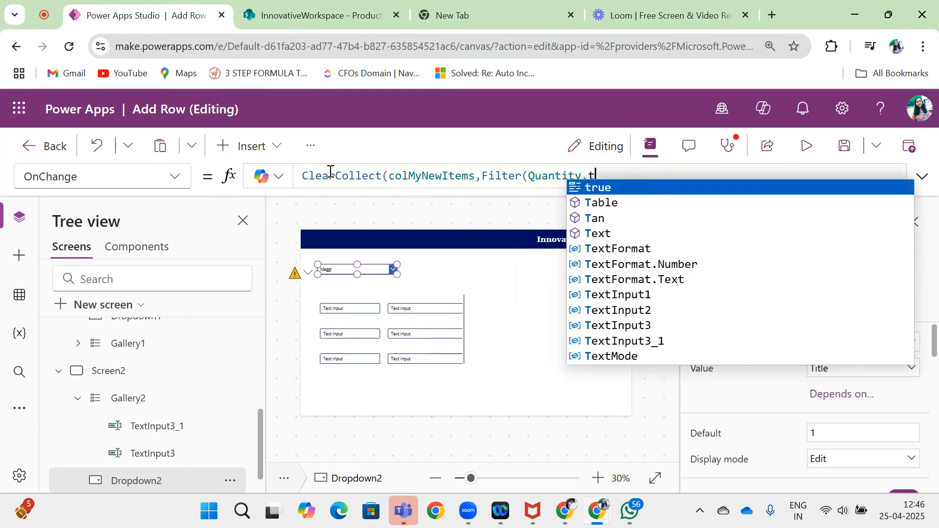
type("it")
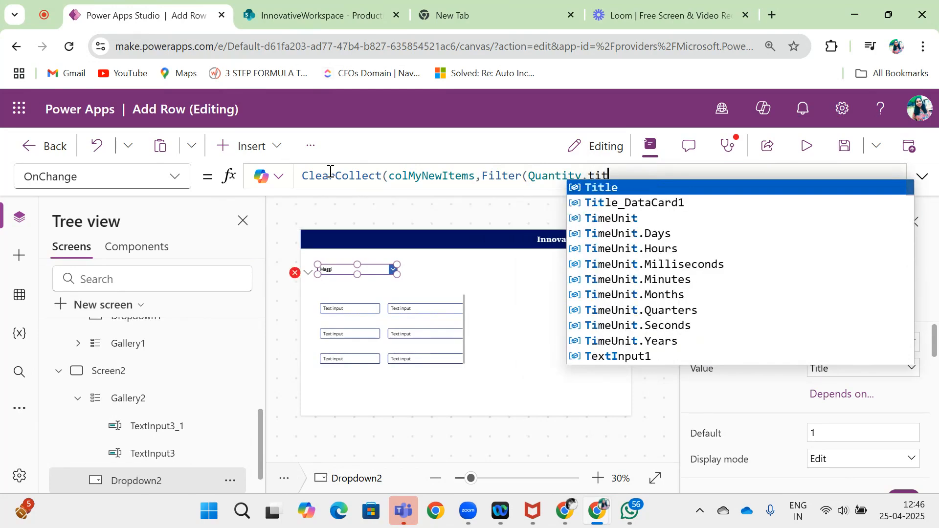
key("Tab")
type("=")
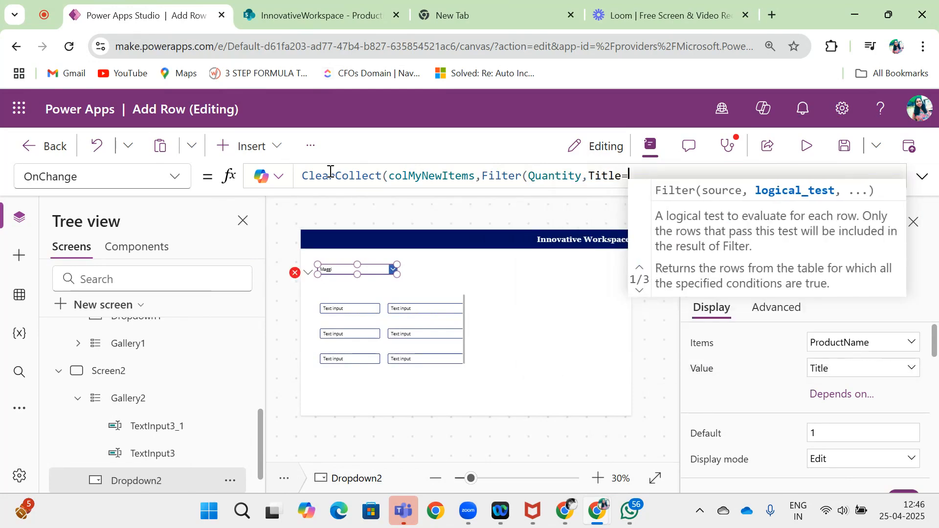
mouse_move(357, 269)
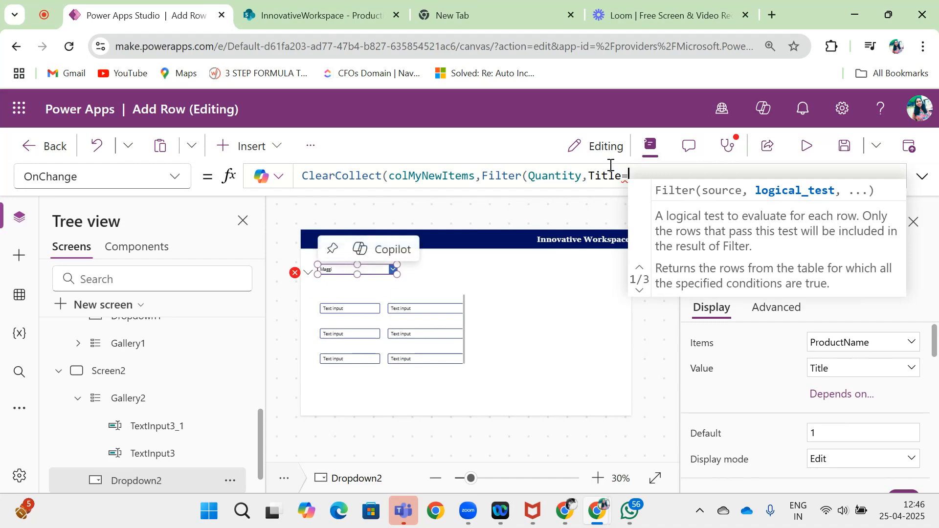
type("see")
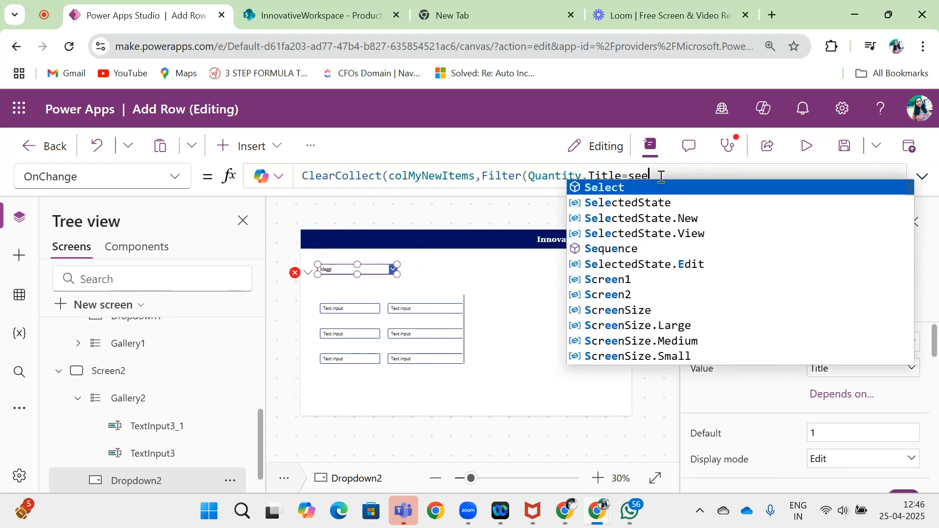
key("BackSpace")
type("le=Se")
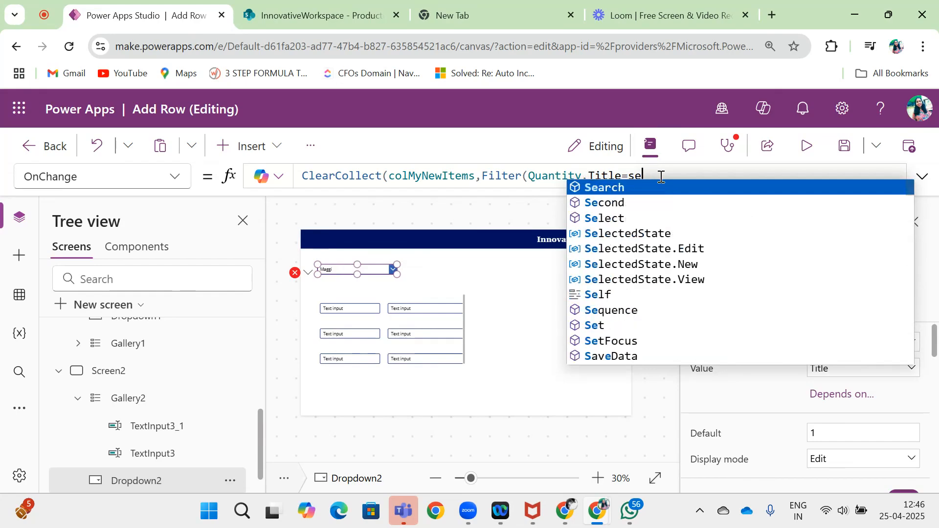
type("lf")
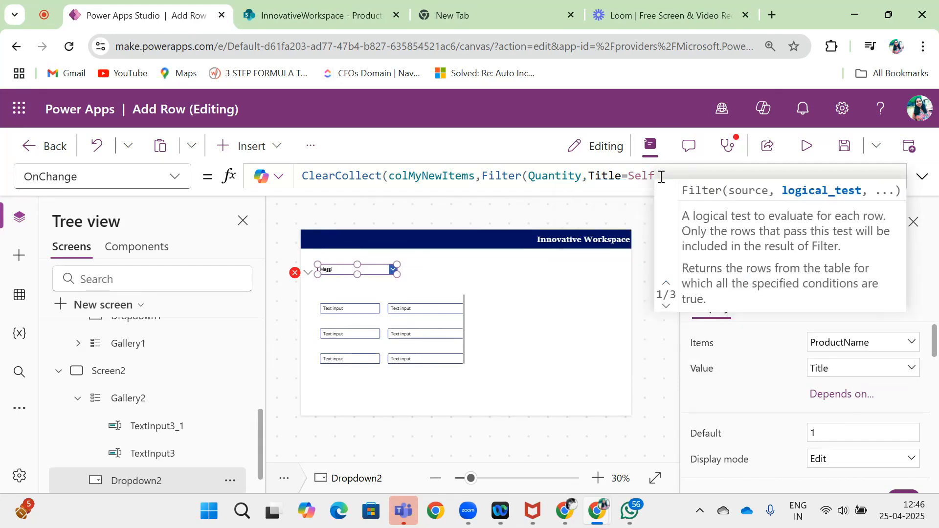
type(".s")
key("Down")
key("Tab")
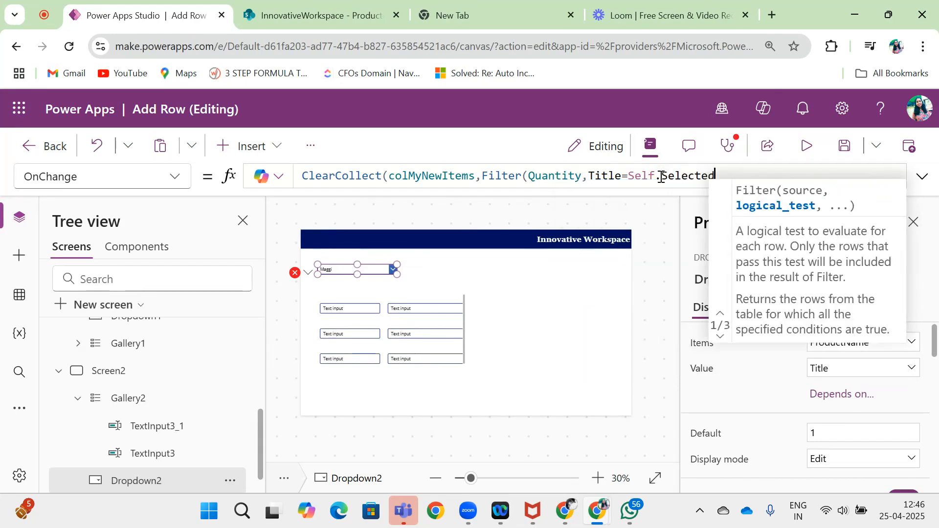
type(".")
key("Escape")
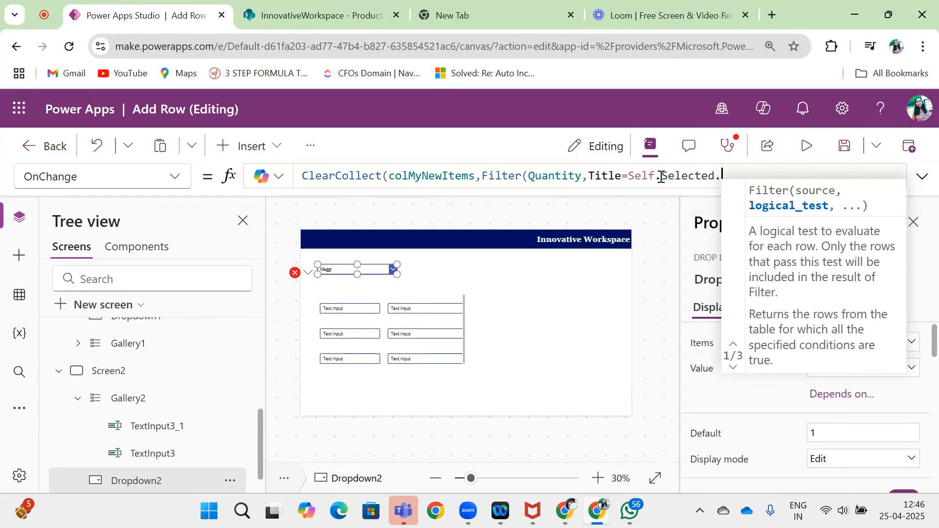
type("t")
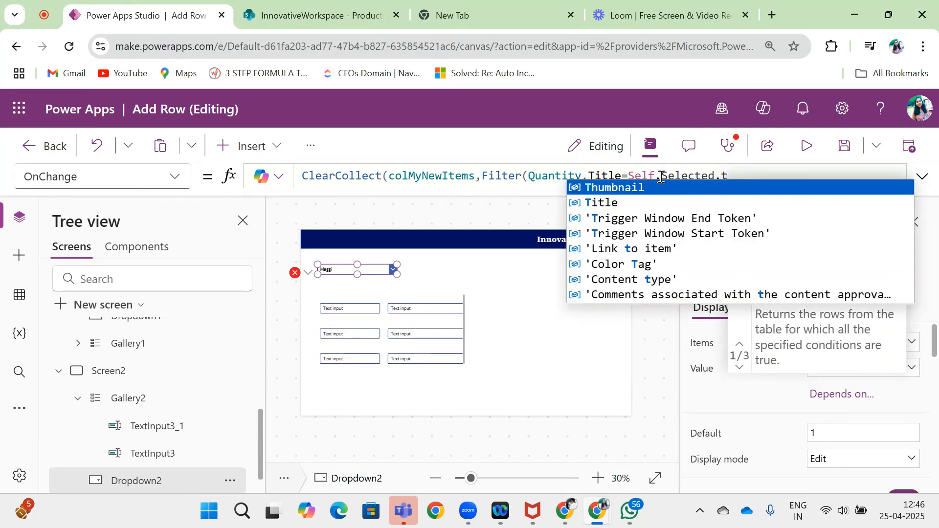
key("Down")
key("Tab")
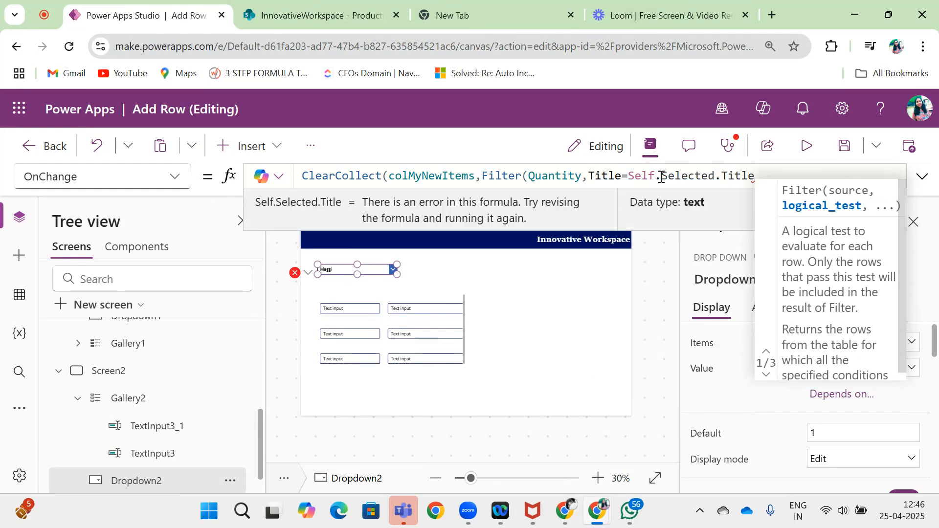
type(")")
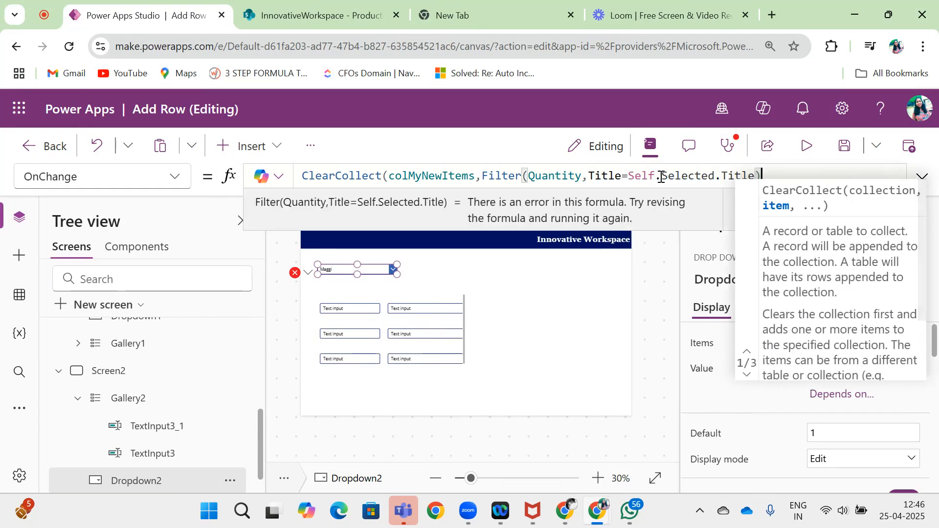
left_click(331, 308)
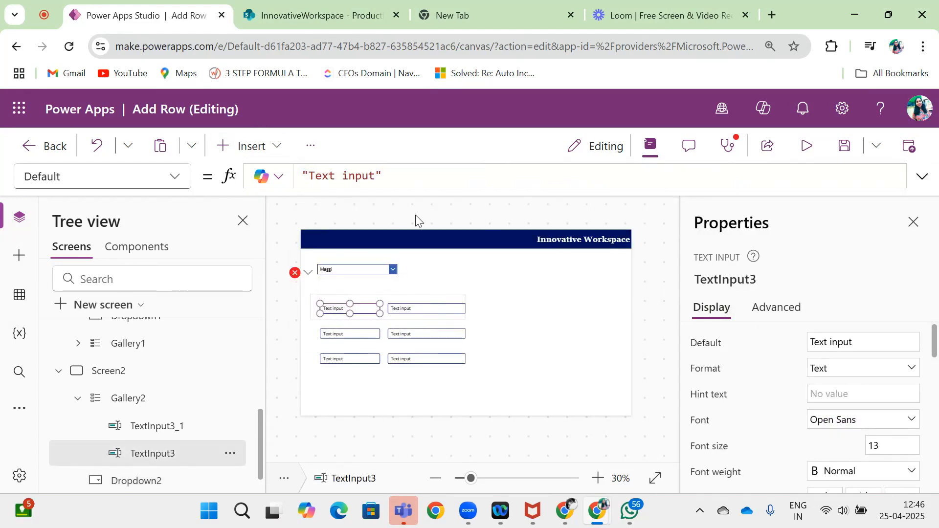
- Replace TextInput3's Default "Text input" with a ThisItem reference
left_click_drag(409, 174, 246, 170)
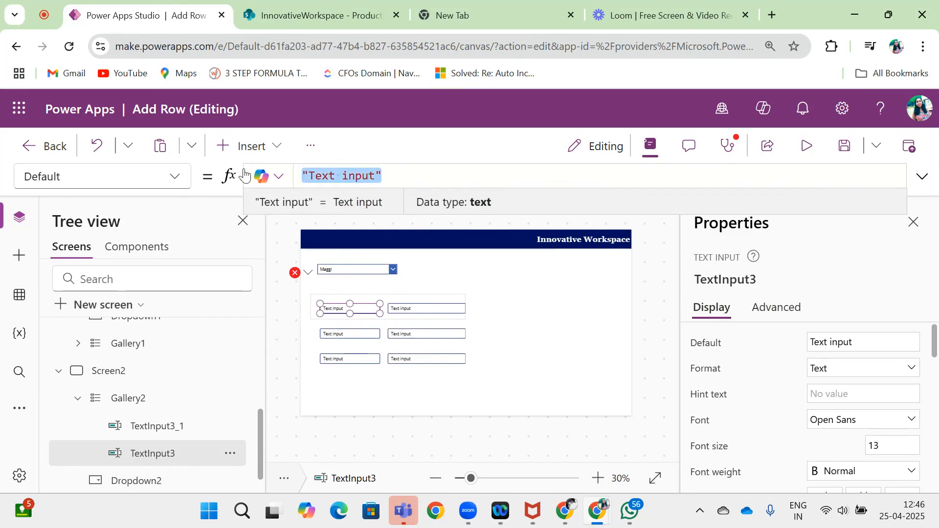
type("ThisItem")
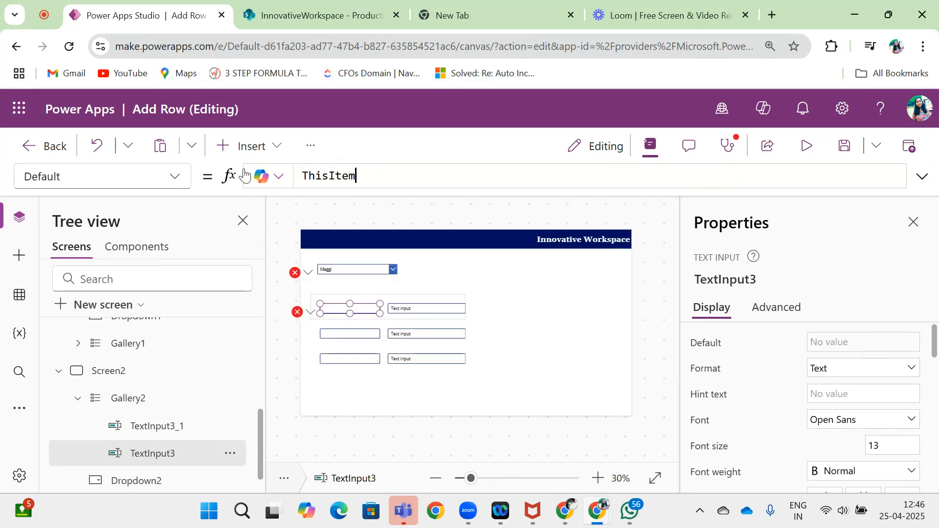
type(".")
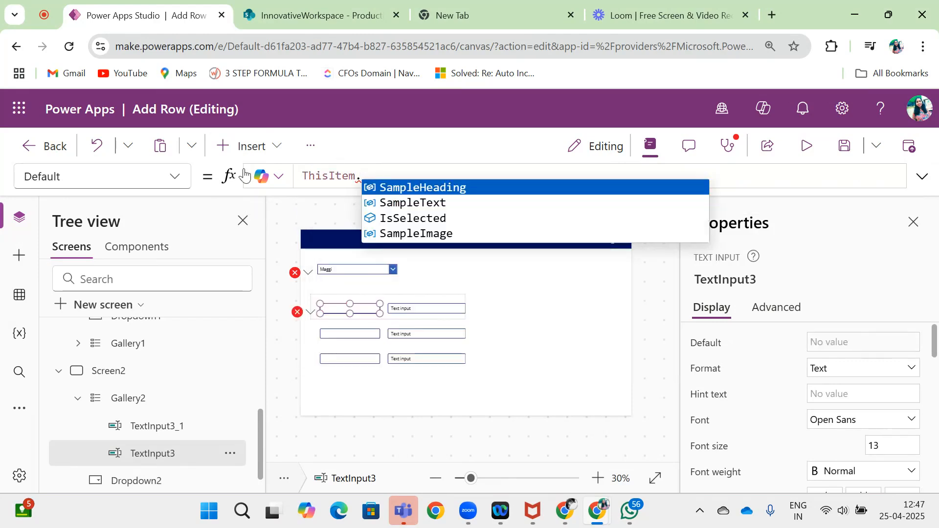
type("t")
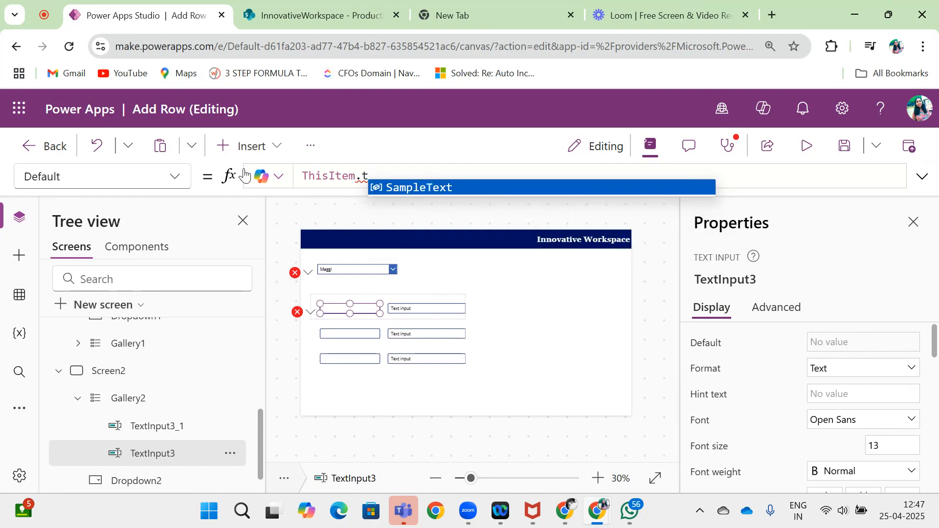
key("BackSpace")
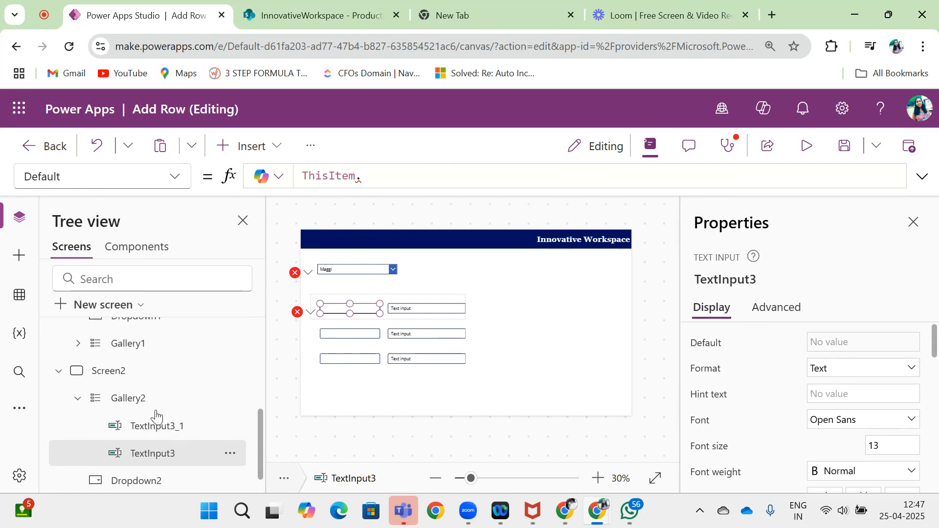
- Set Gallery2's Items property to the colMyNewItems collection
left_click(129, 398)
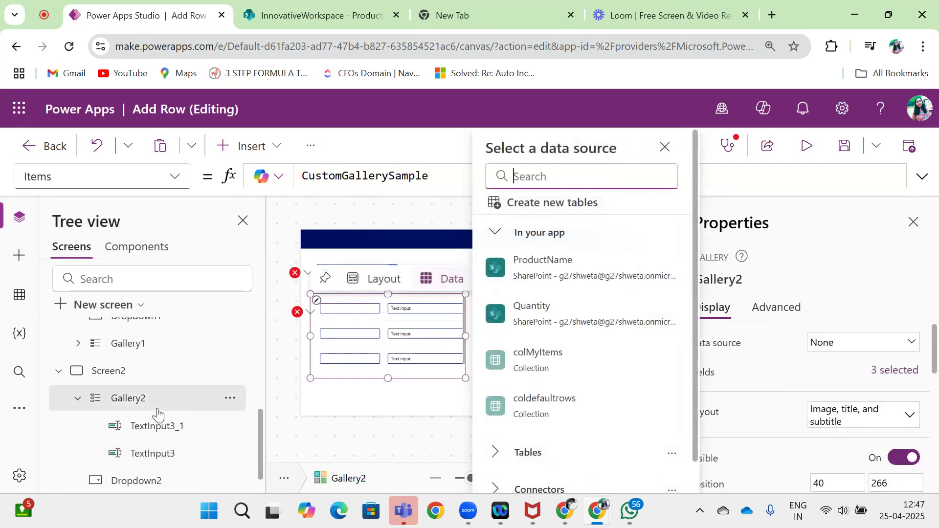
double_click(342, 175)
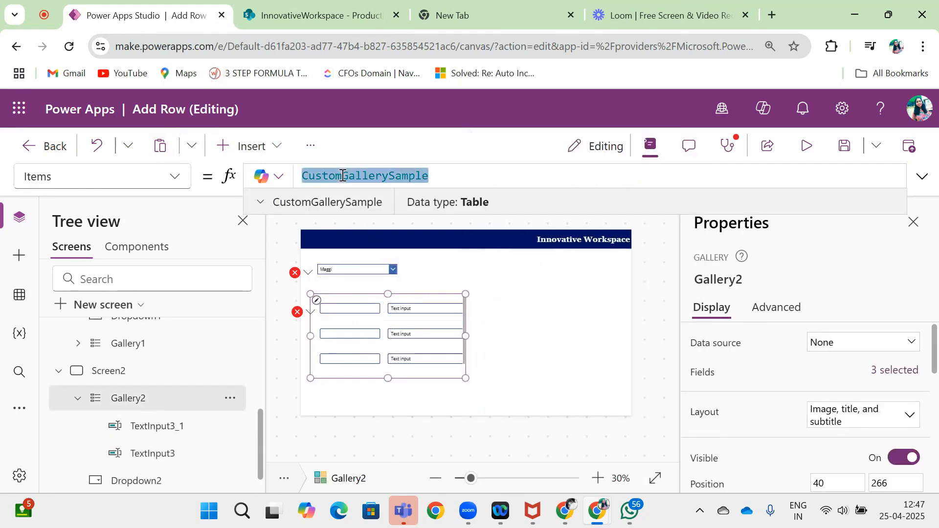
type("col")
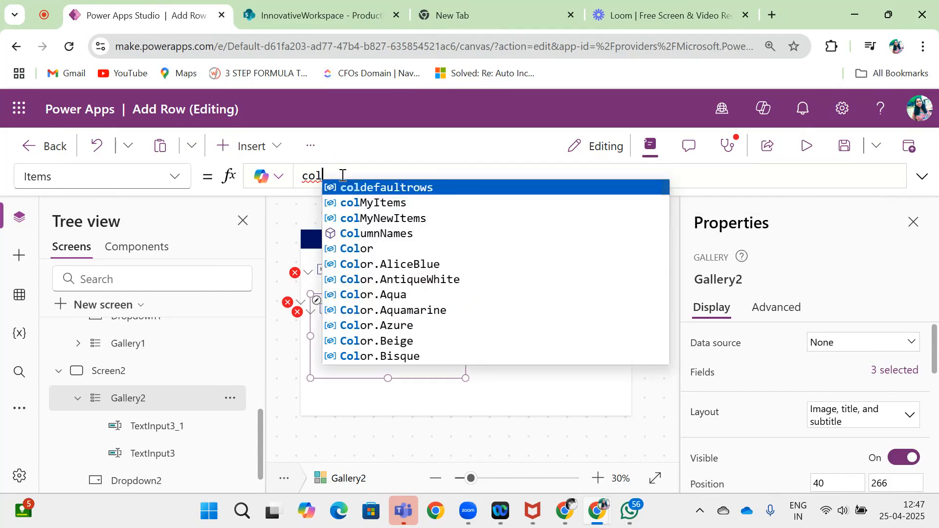
key("Down")
key("Down")
key("Tab")
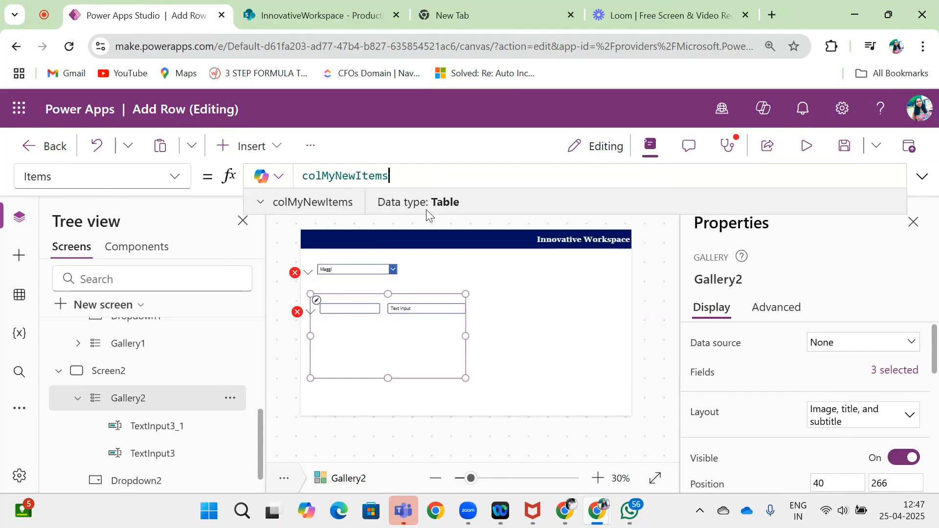
- Set the row's first text input Default to ThisItem.Title
left_click(349, 308)
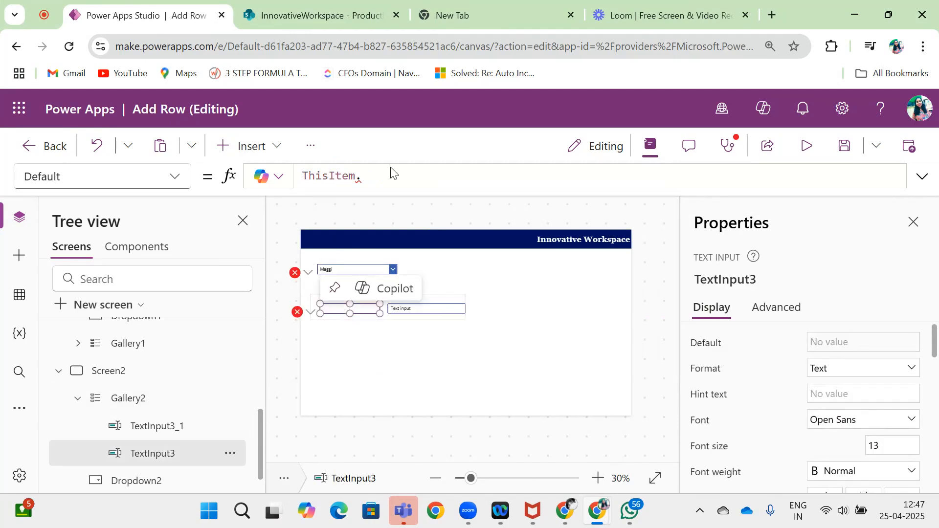
left_click(371, 175)
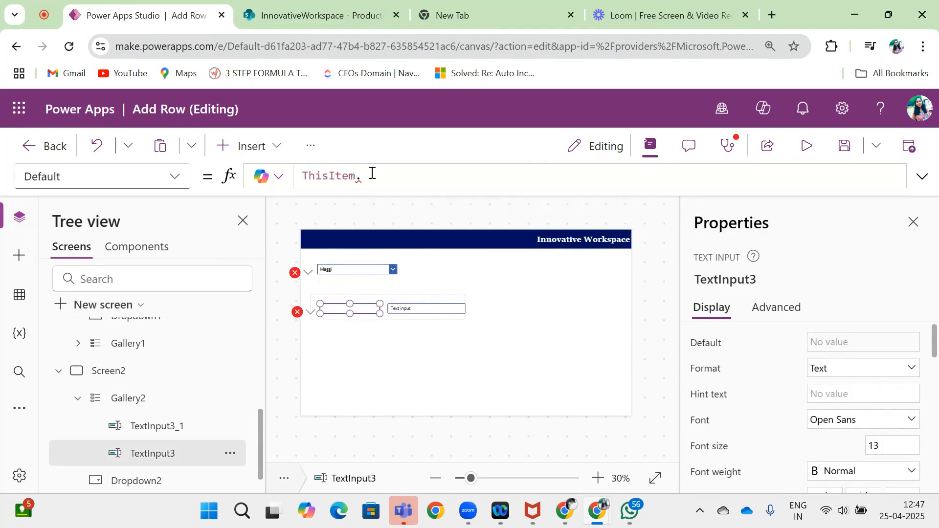
type("t")
key("Down")
key("Return")
- Set the second text input TextInput3_1 Default to ThisItem.Quantity
left_click(425, 308)
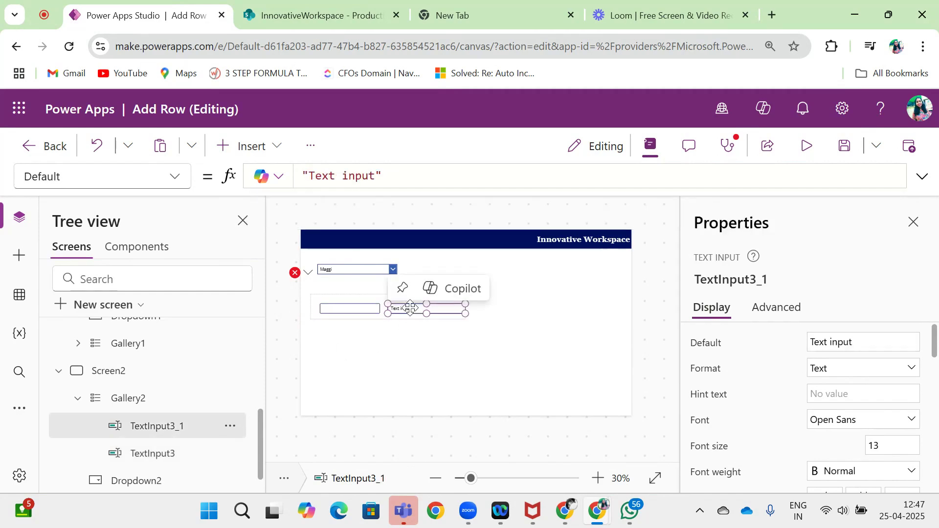
left_click(385, 175)
key("ctrl+a")
key("BackSpace")
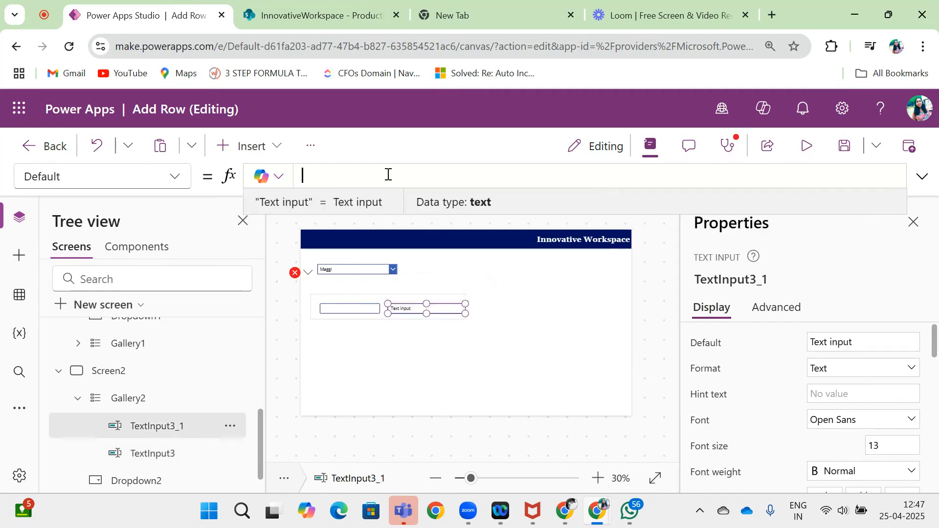
type("th")
key("Tab")
type(".")
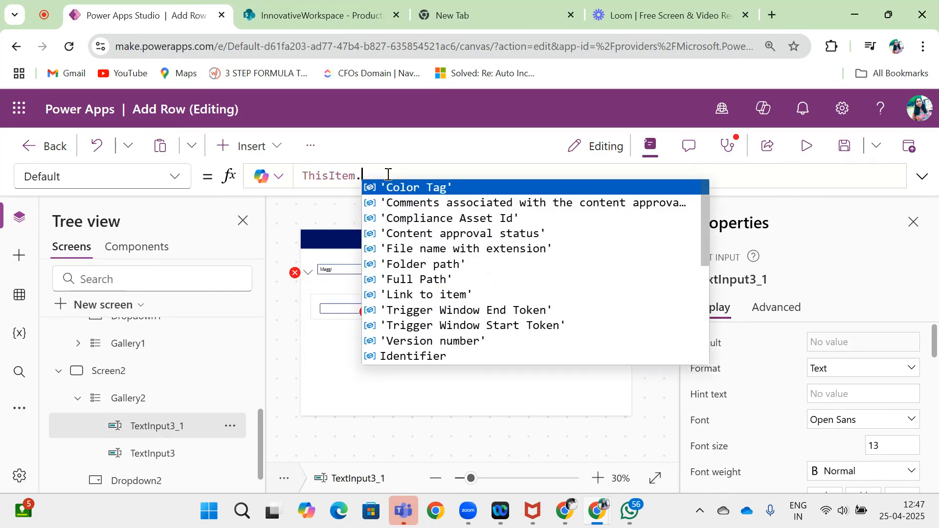
type("q")
key("Tab")
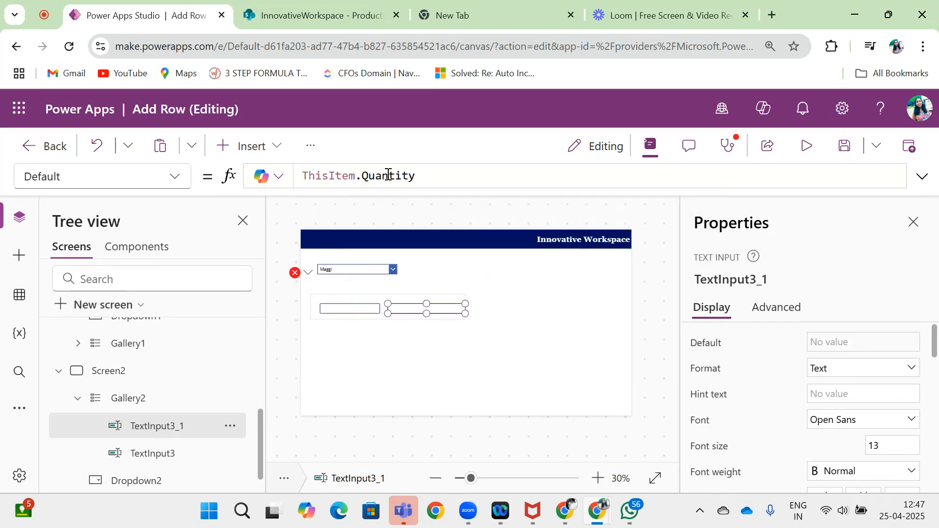
- Close Dropdown2's ClearCollect OnChange formula with the missing ')' to clear its error
left_click(293, 272)
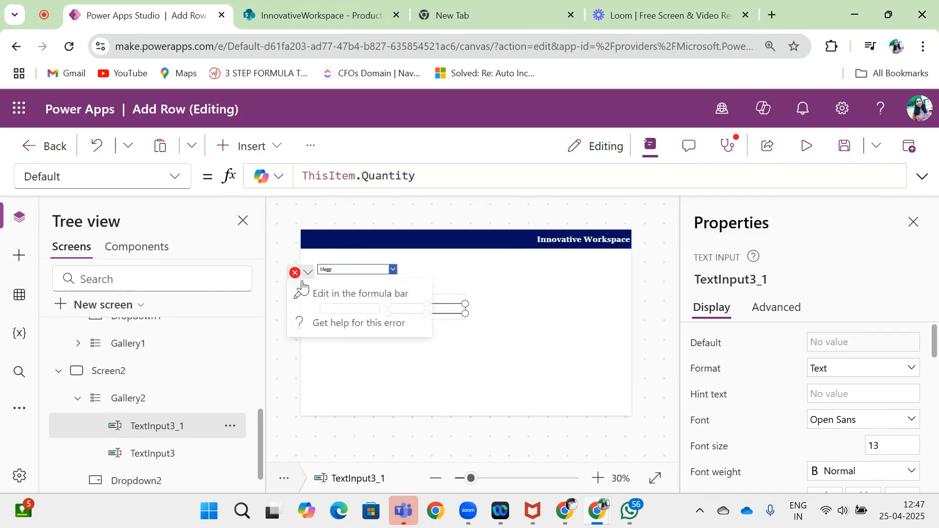
left_click(323, 269)
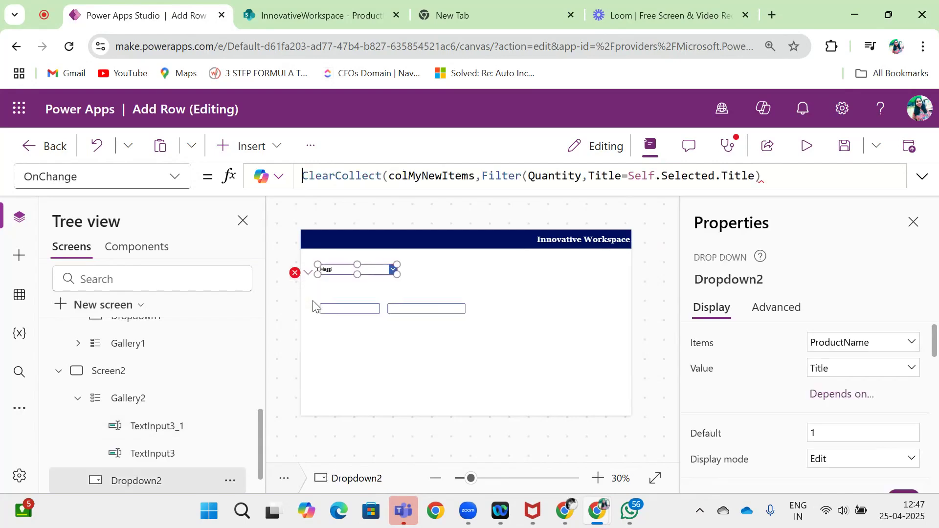
left_click(764, 176)
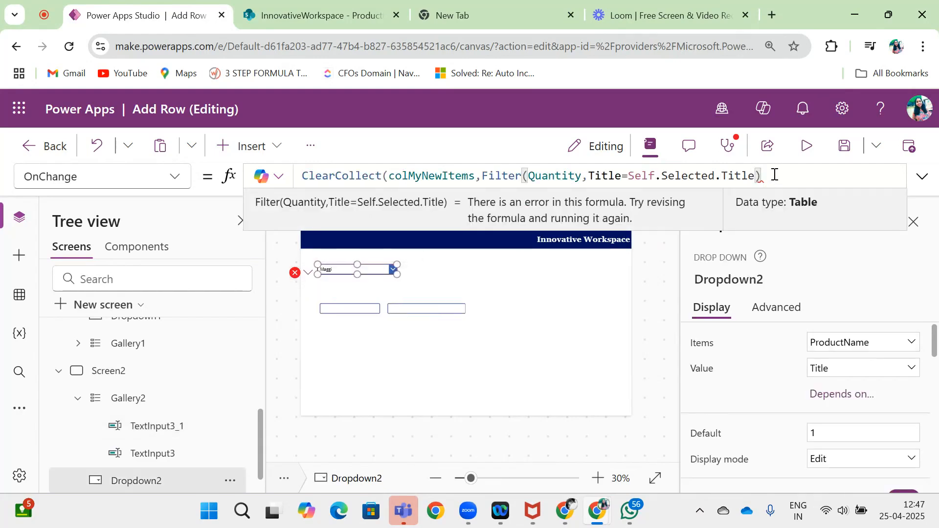
type(")")
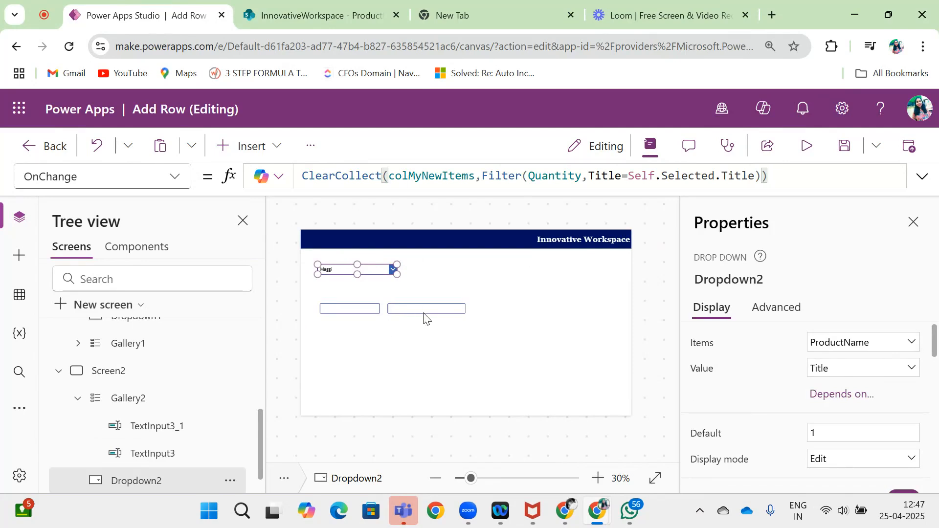
- Preview Dropdown2 by choosing Chocolate, Maggi, then Chocolate to confirm the gallery filters
left_click(393, 271, "alt")
left_click(356, 290, "alt")
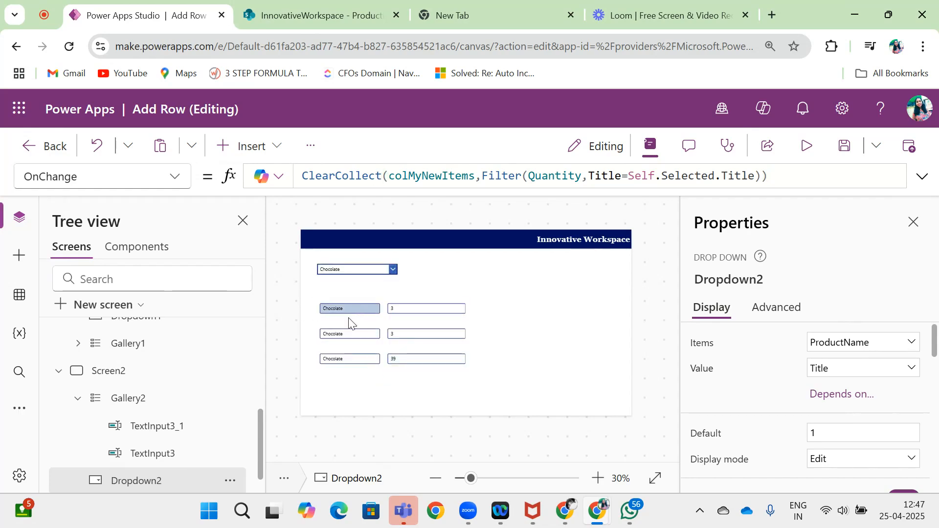
left_click(393, 269, "alt")
left_click(353, 280, "alt")
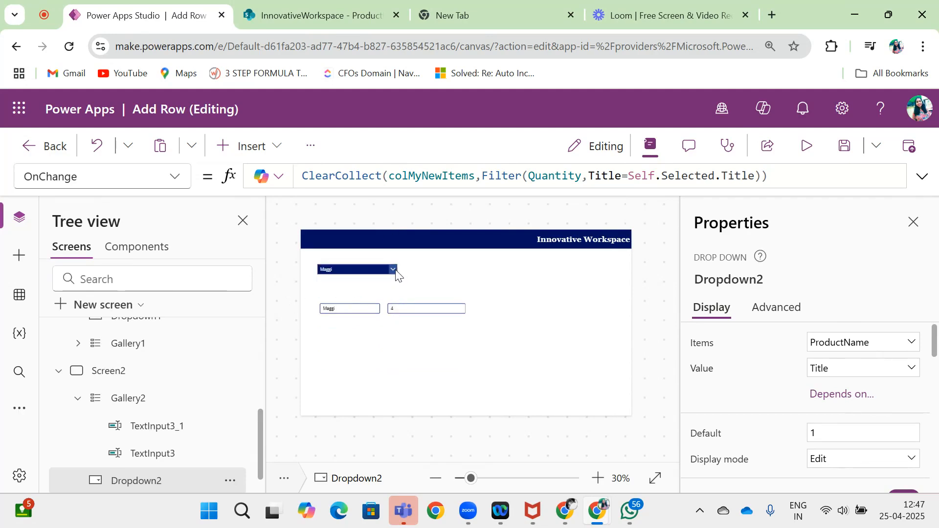
left_click(393, 269, "alt")
left_click(362, 292, "alt")
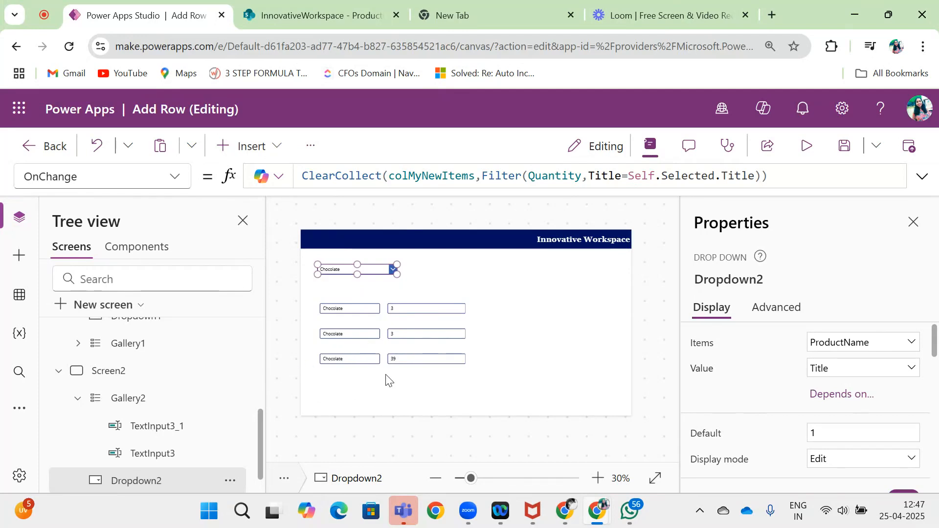
- Insert a new button and place it beside the third gallery row
left_click(555, 333)
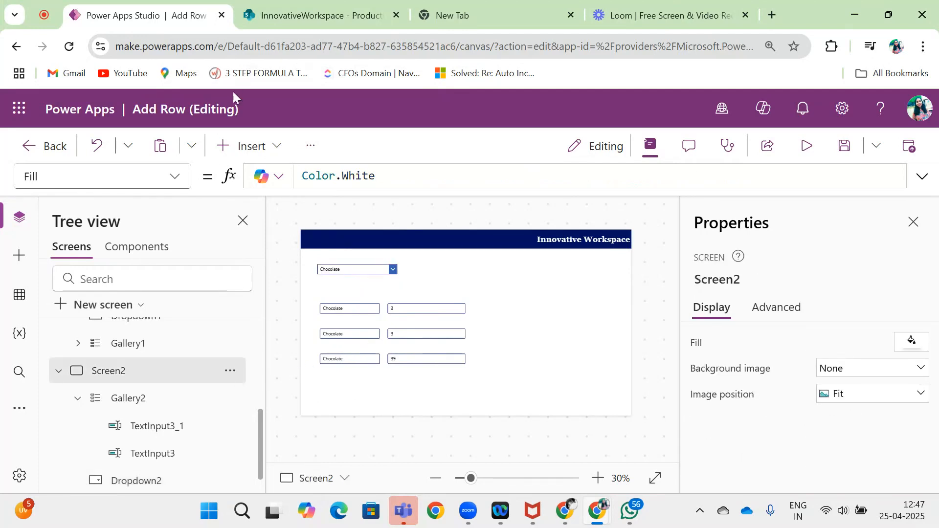
left_click(237, 146)
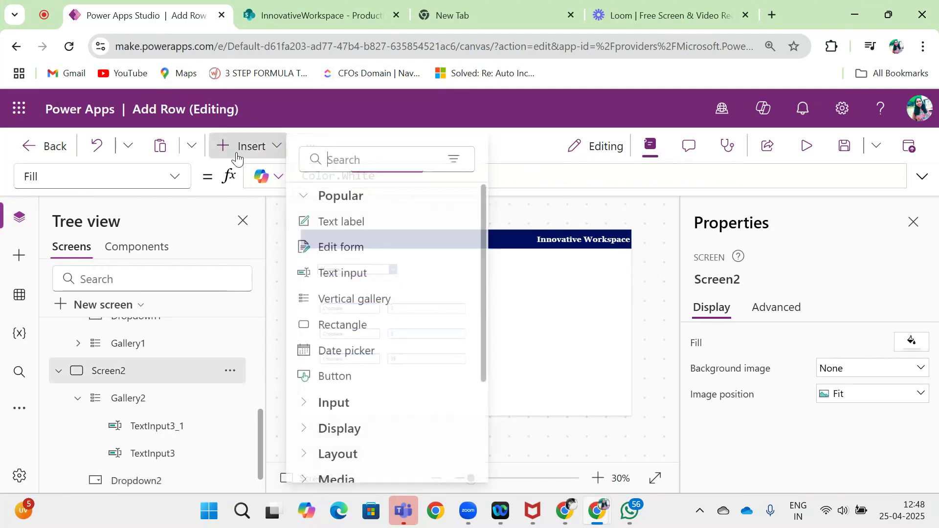
left_click(327, 160)
type("but")
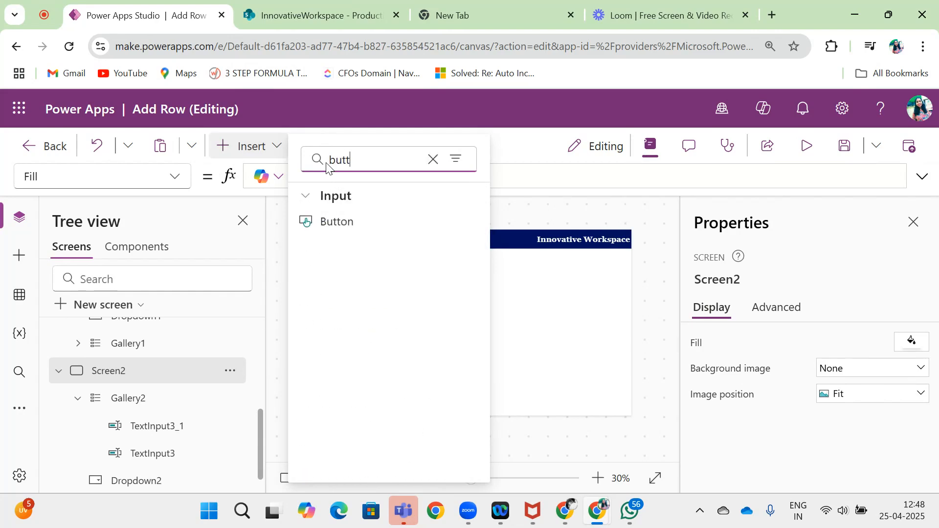
type("t")
left_click(336, 221)
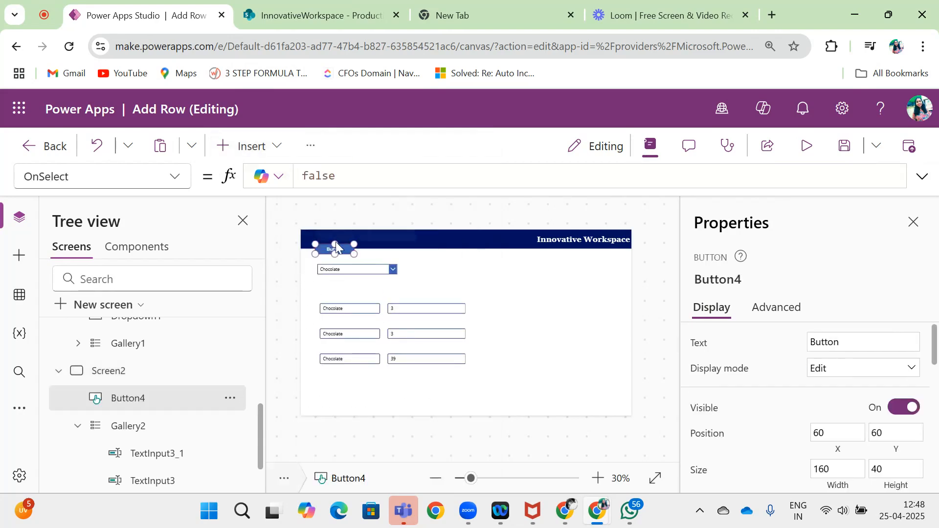
mouse_move(335, 248)
left_mouse_down()
mouse_move(510, 351)
mouse_move(505, 357)
left_mouse_up()
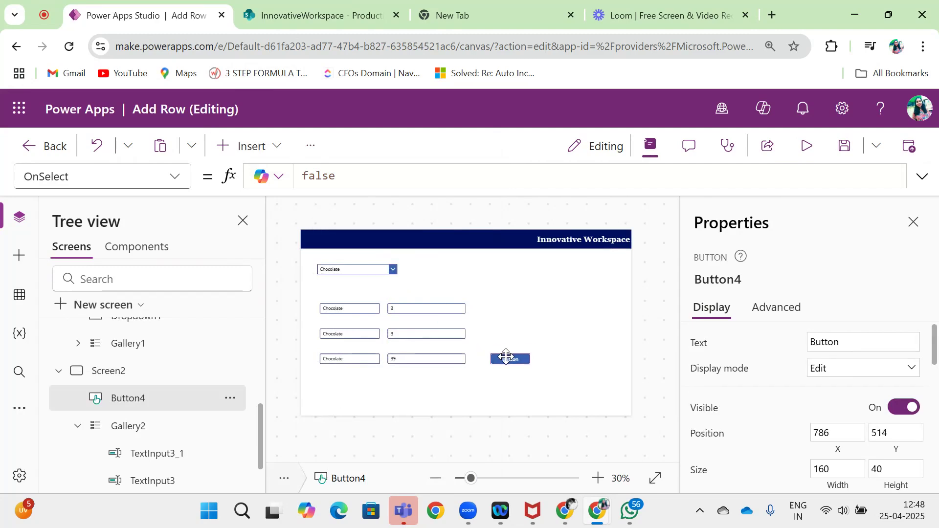
- Label the new button Add Items
double_click(846, 339)
type("Add It")
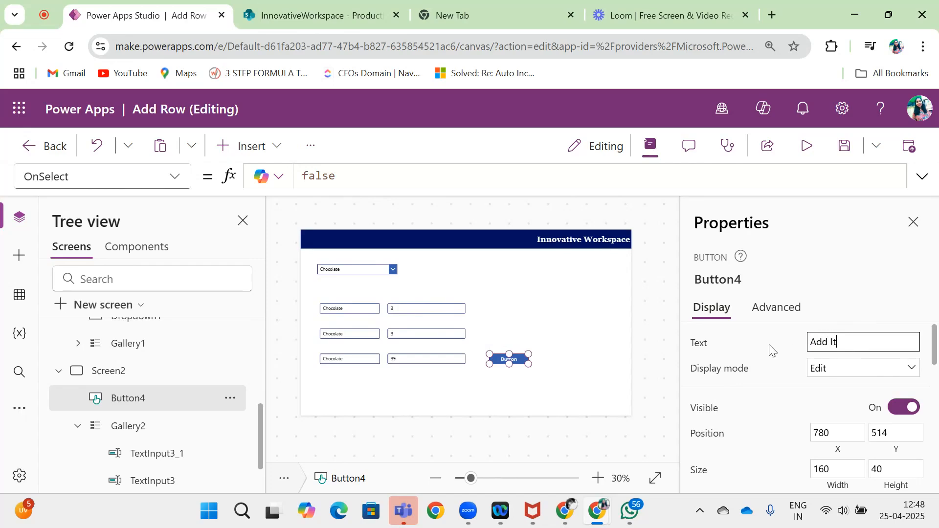
type("ems")
left_click(587, 400)
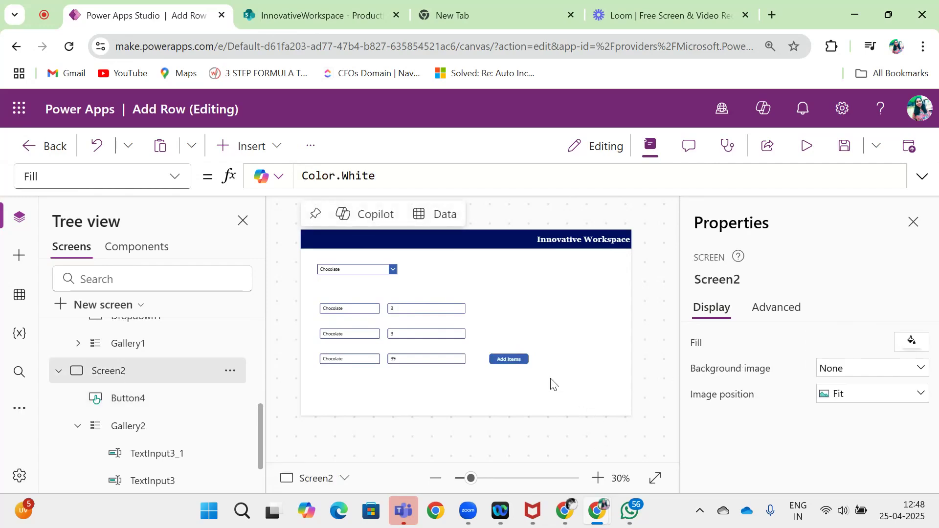
left_click(510, 357)
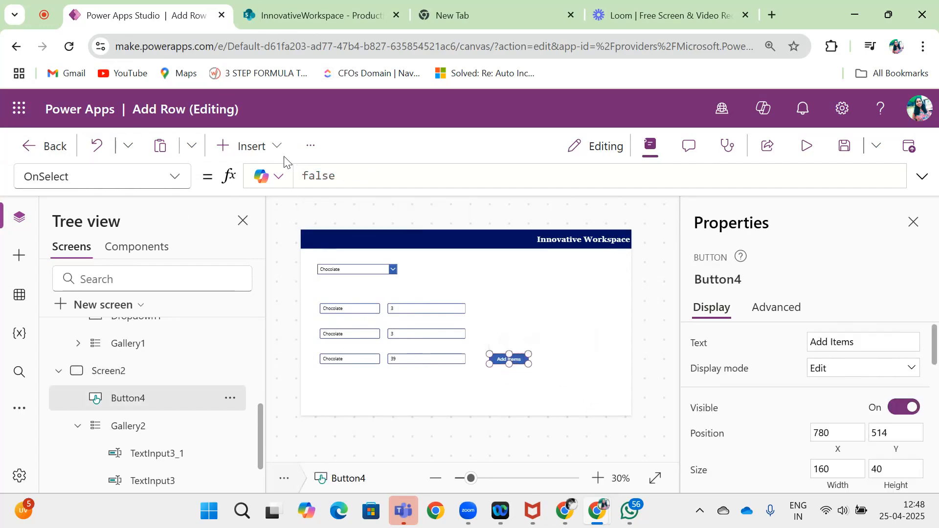
- Set Button4's OnSelect to UpdateContext({varAddItem:true})
double_click(321, 176)
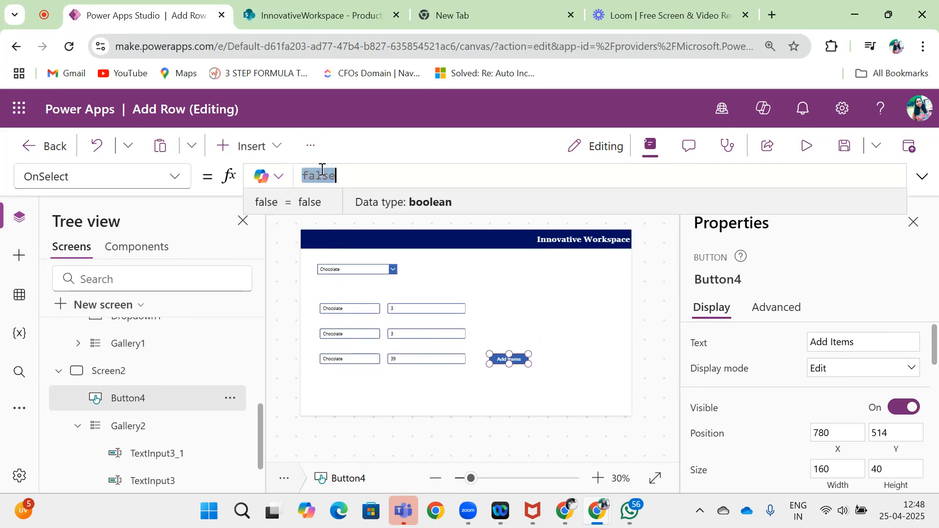
type("Upda")
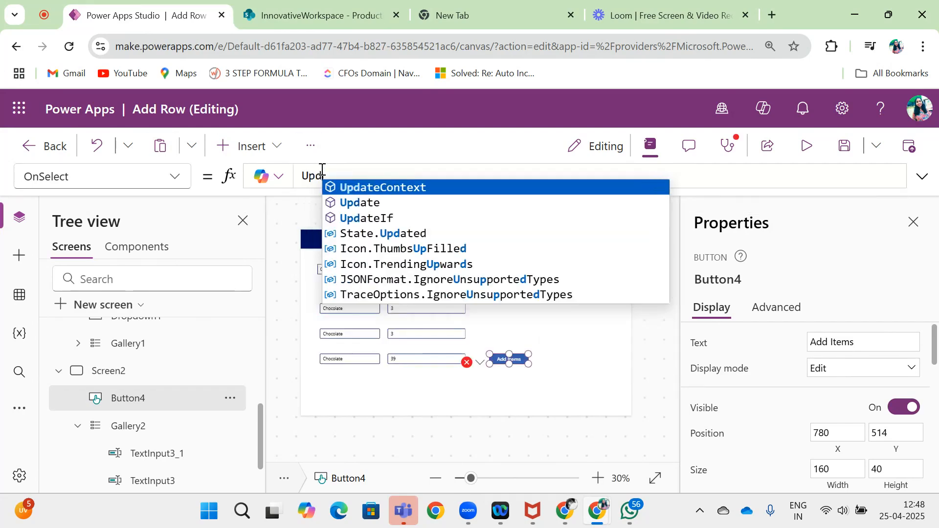
type("t")
key("Tab")
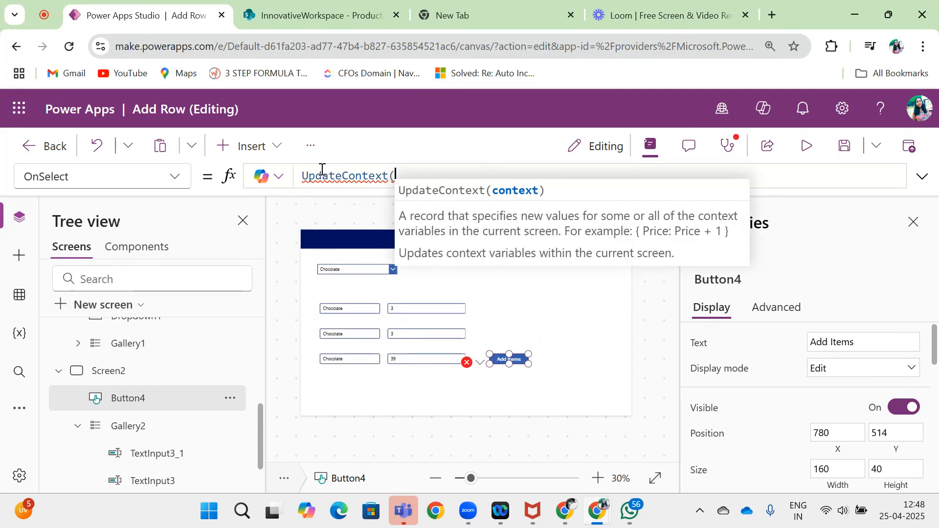
type("{})")
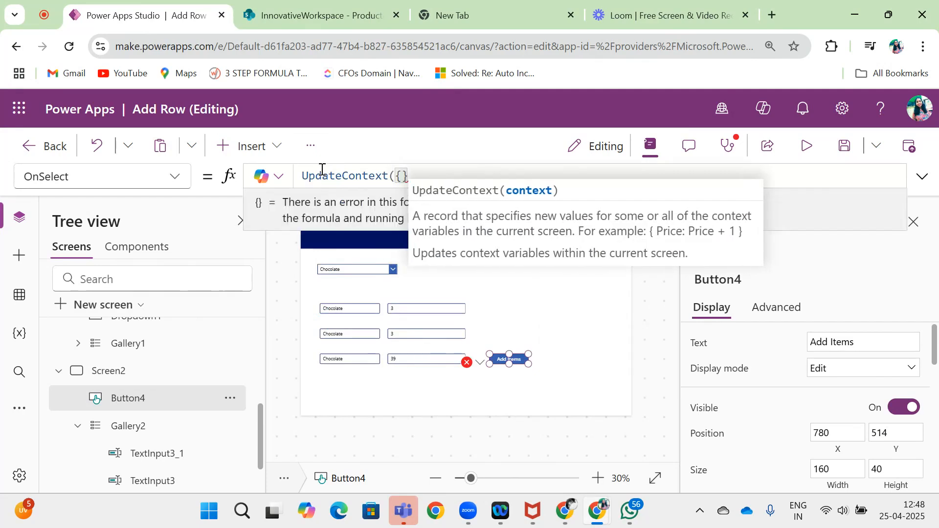
key("Left")
key("Left")
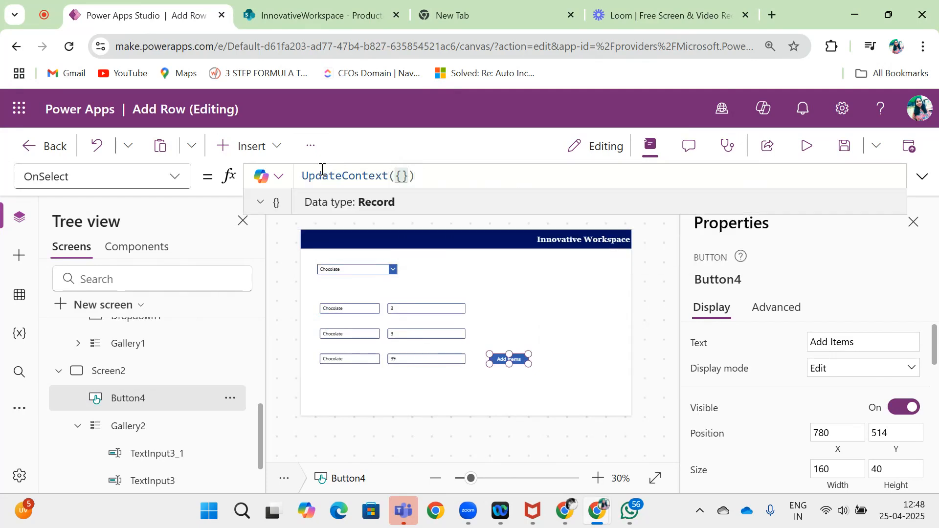
type("varAdd")
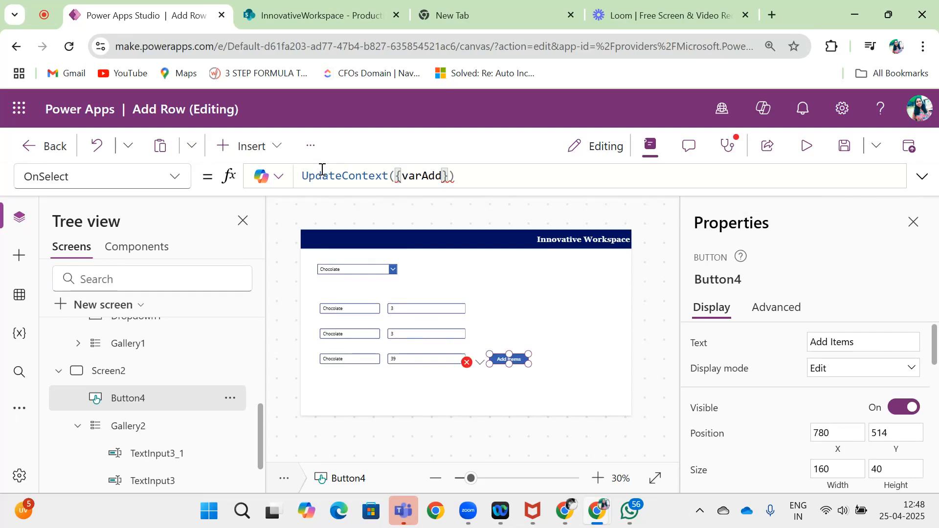
type("Item")
type(":true")
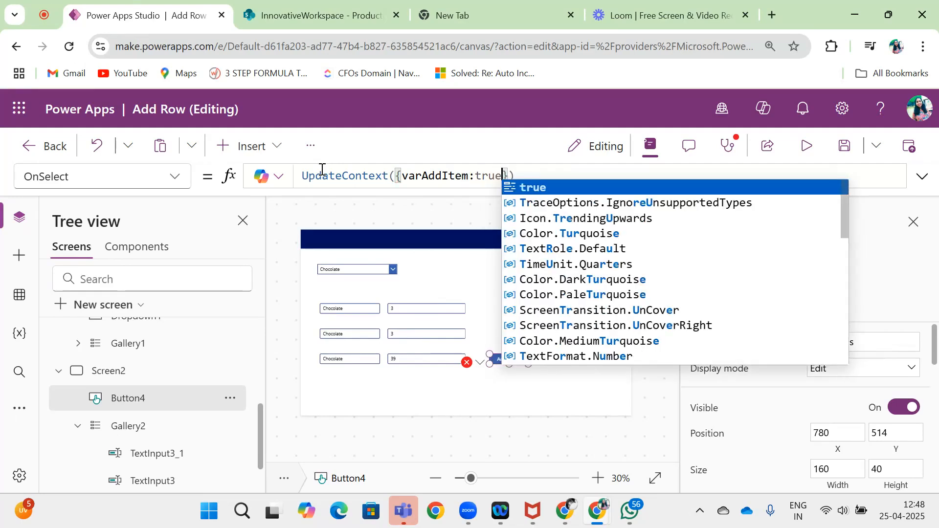
double_click(443, 175)
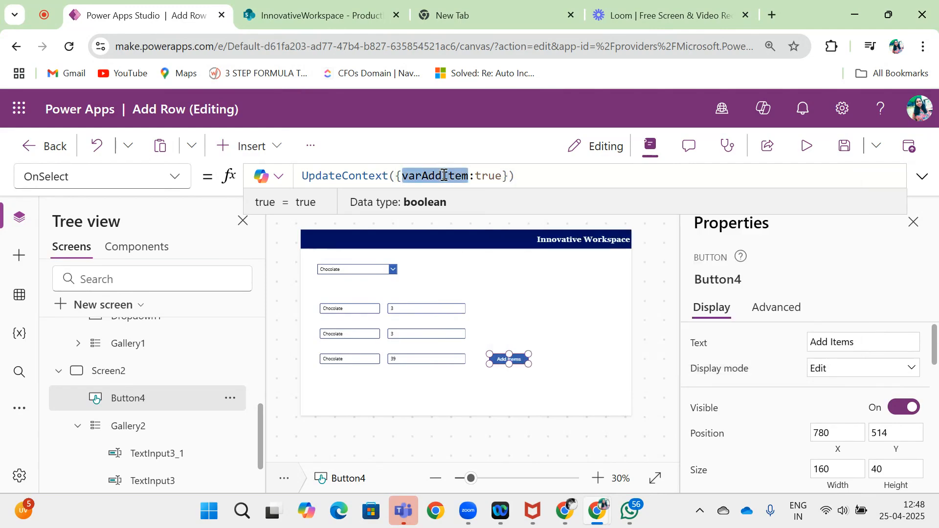
left_click(525, 175)
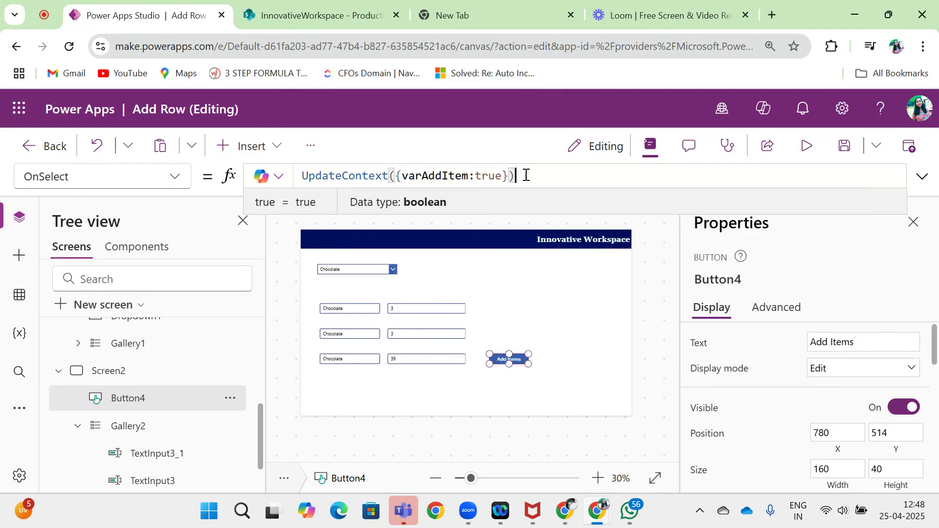
- Insert an edit form on Screen2, leaving its data source unset
left_click(242, 146)
type("f")
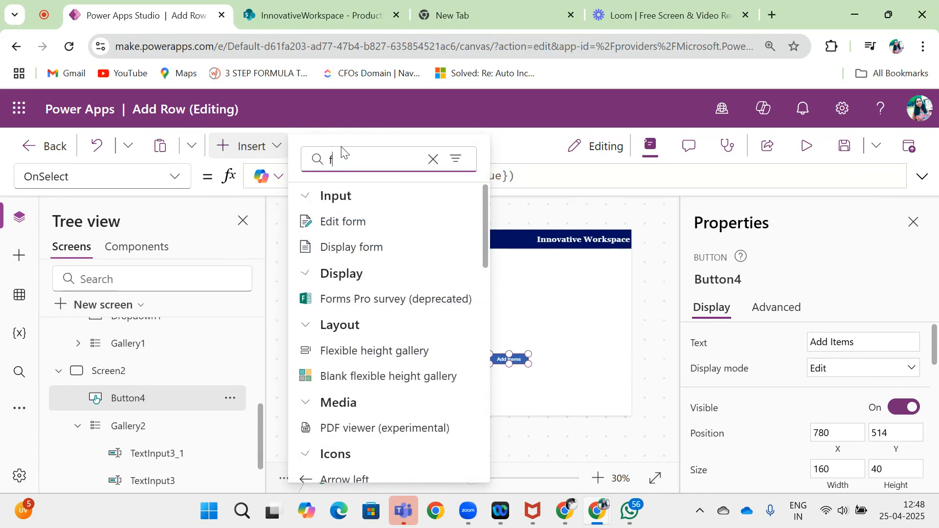
type("or")
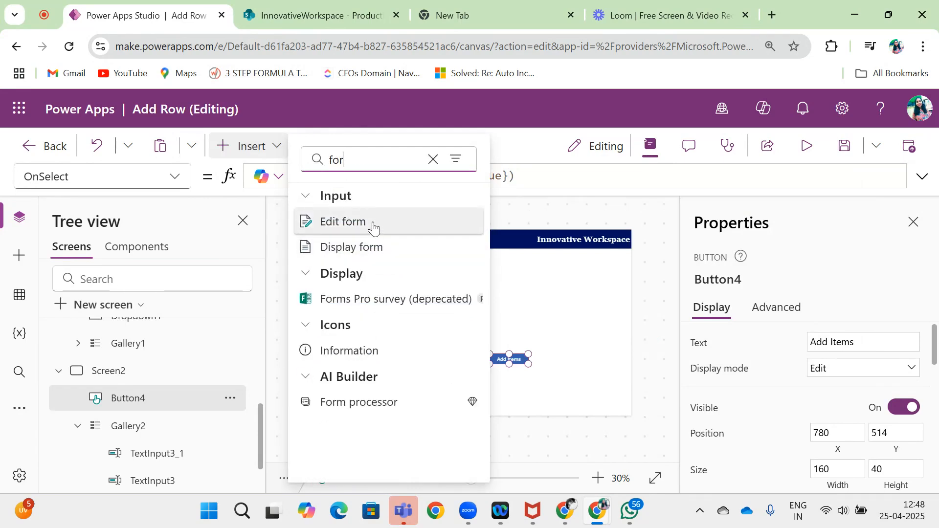
left_click(372, 222)
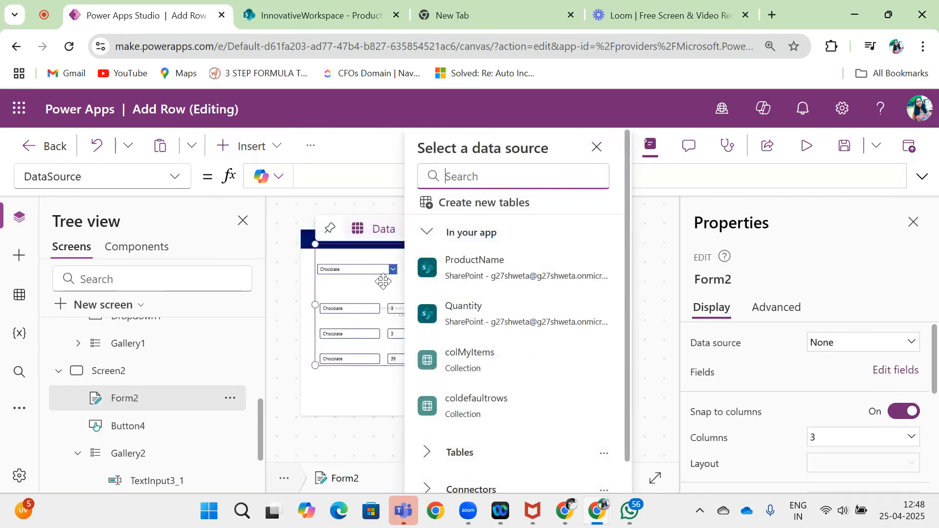
left_click(596, 147)
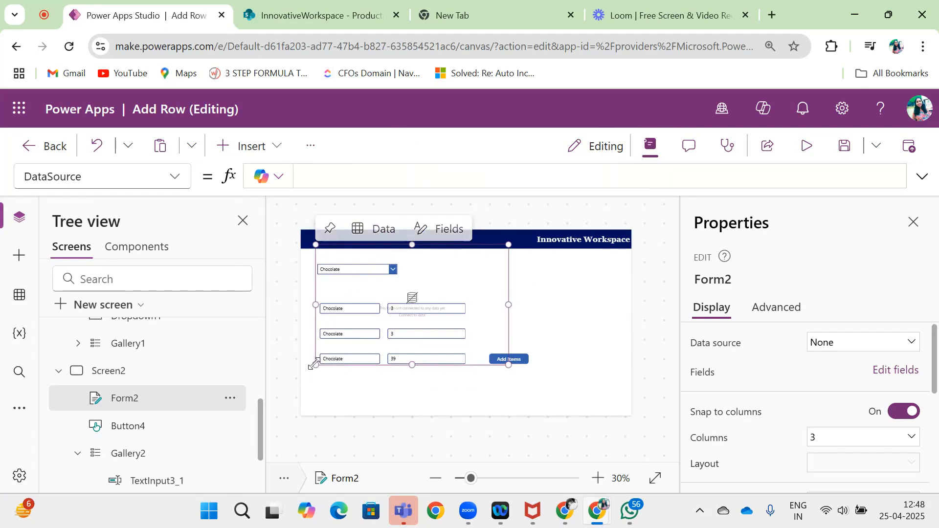
- Resize Form2 to fit the space above the Add Items button
left_click_drag(315, 365, 427, 317)
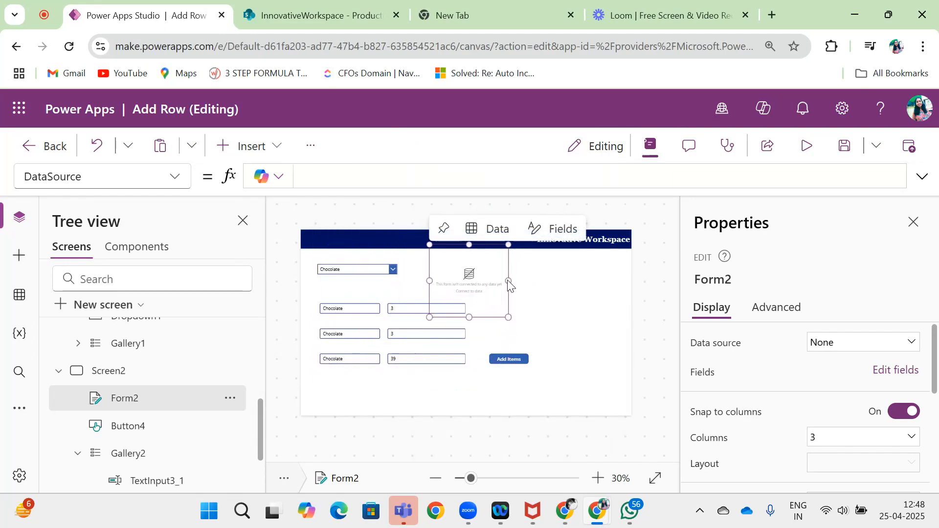
left_click_drag(510, 282, 592, 283)
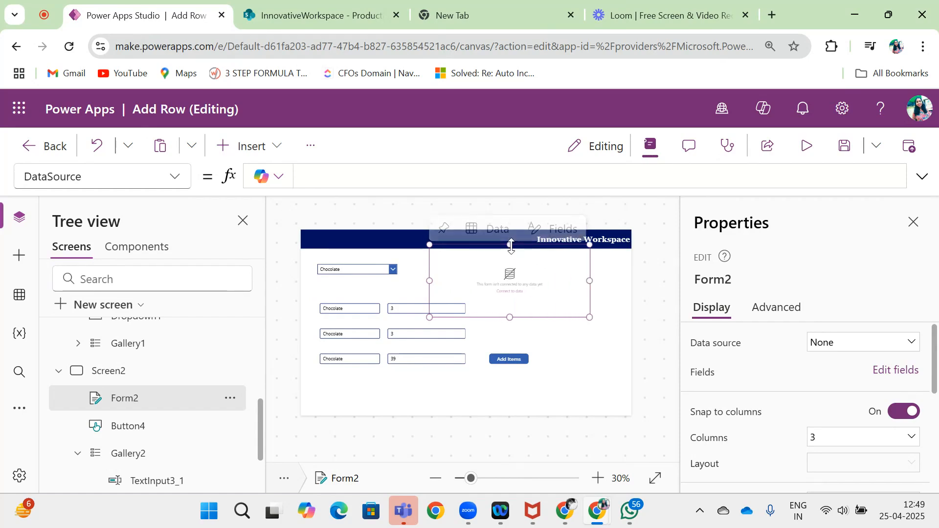
left_click_drag(510, 246, 510, 263)
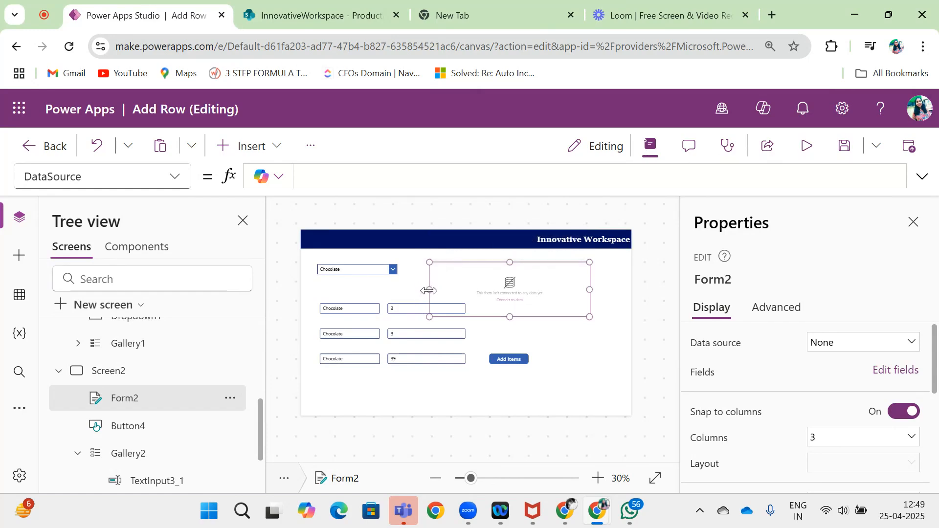
left_click_drag(429, 289, 494, 293)
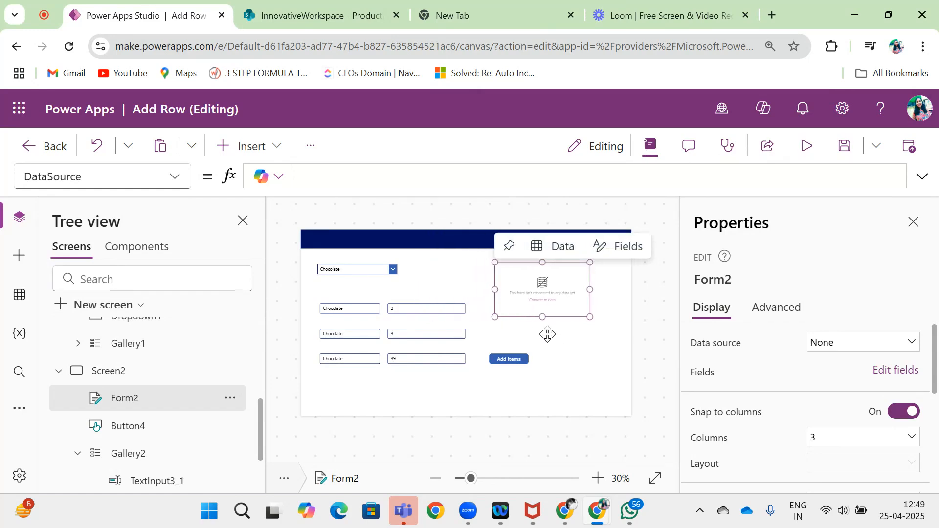
left_click_drag(542, 317, 547, 348)
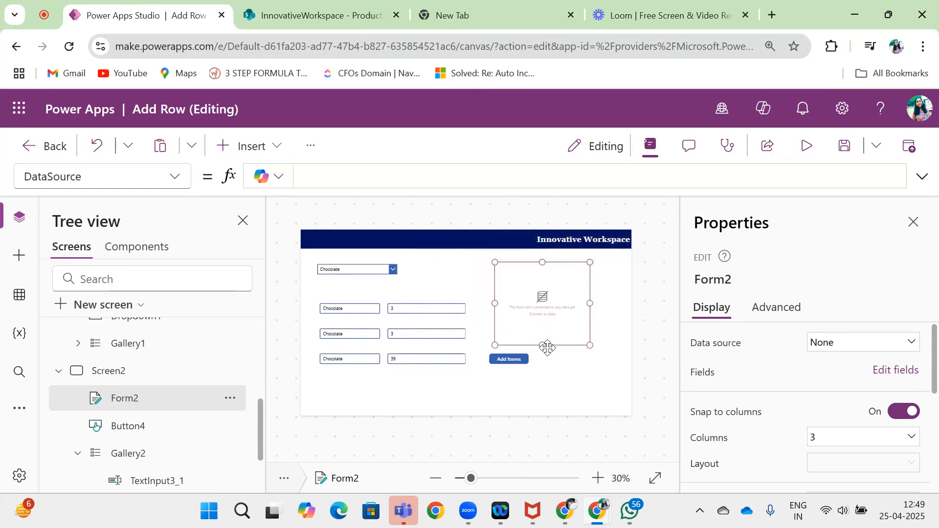
- Connect Form2 to the Quantity list, remove the Content type field and use a single column
left_click(876, 341)
left_click(675, 301)
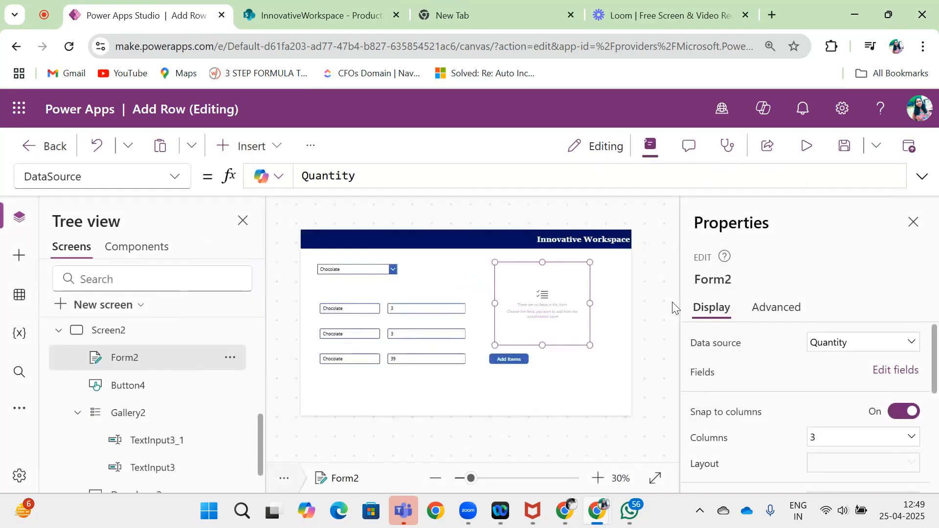
left_click(895, 370)
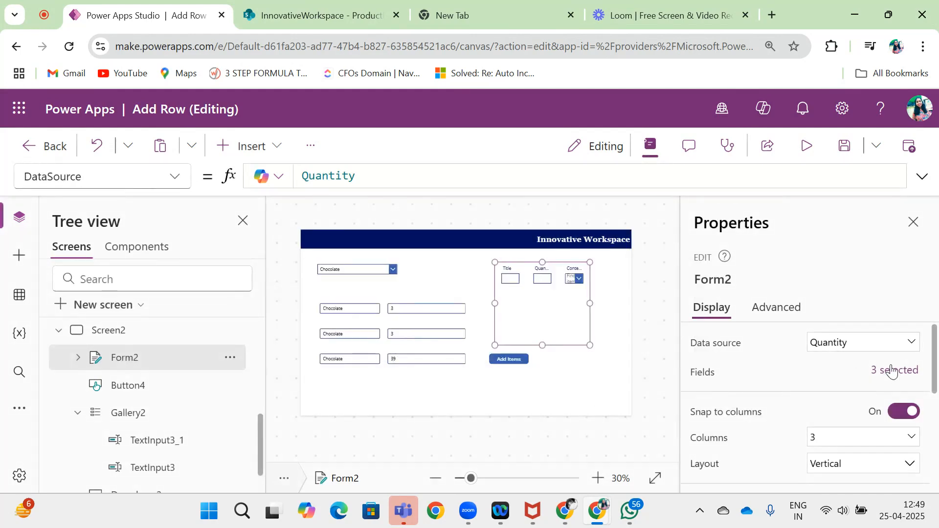
left_click(890, 370)
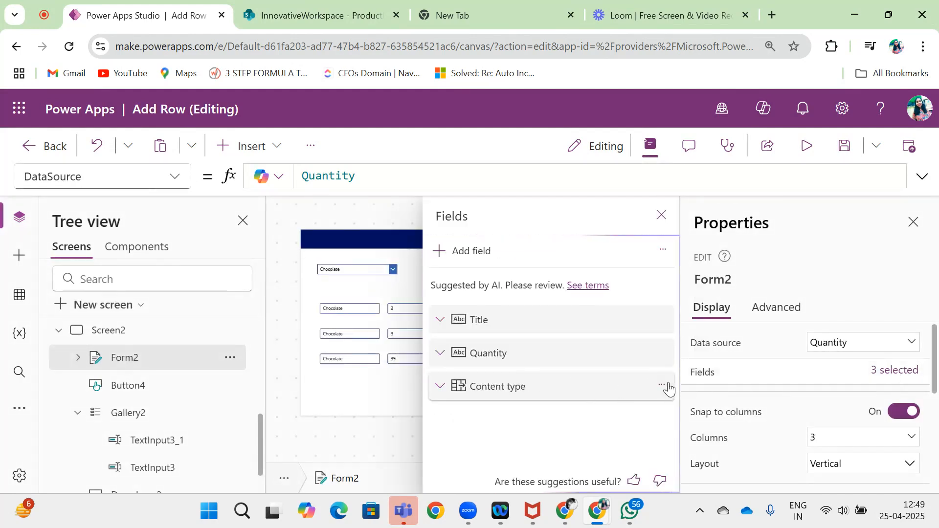
left_click(664, 386)
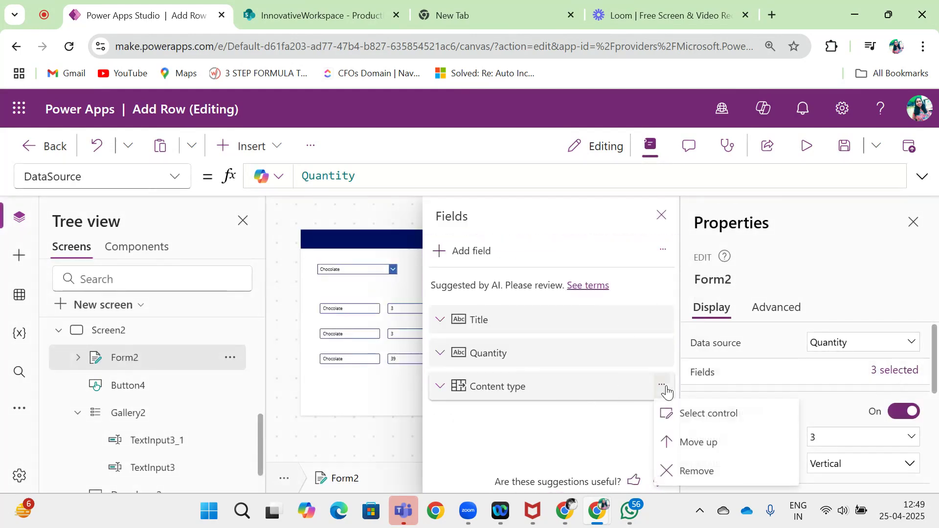
left_click(706, 473)
left_click(858, 437)
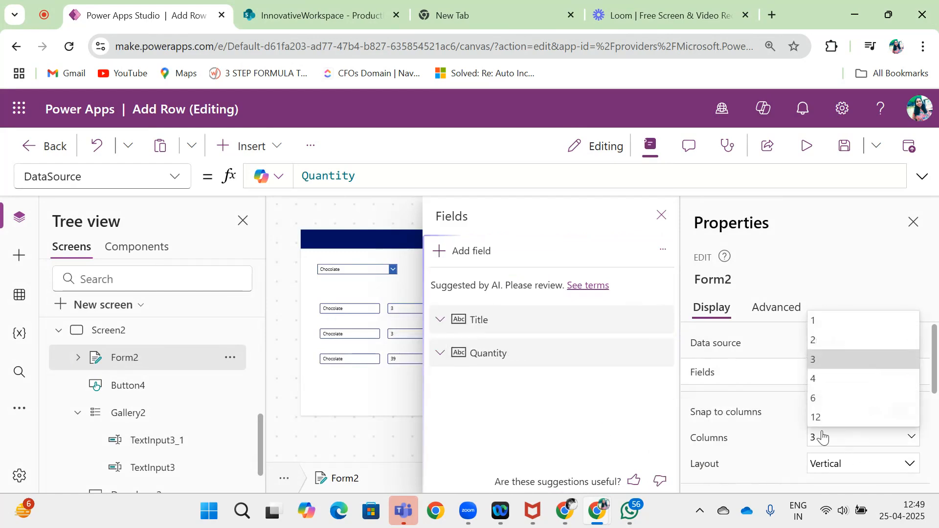
left_click(840, 320)
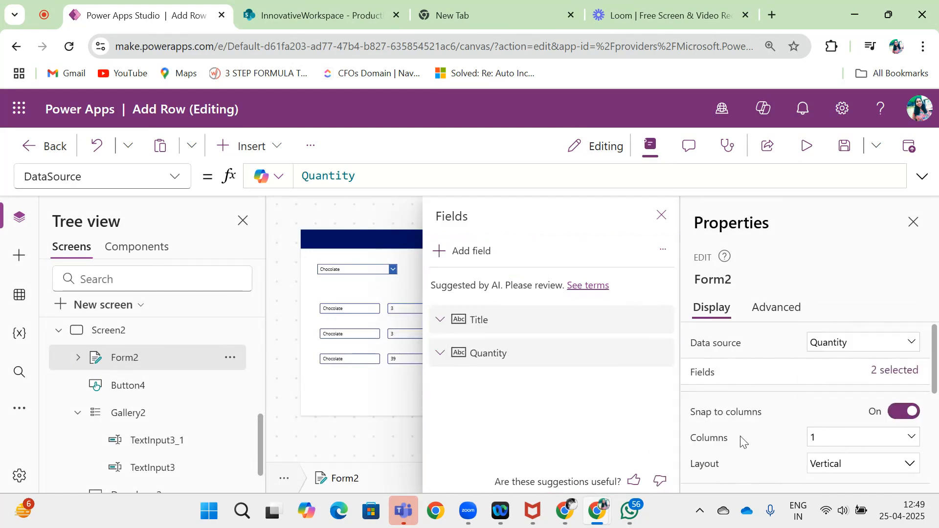
left_click(391, 396)
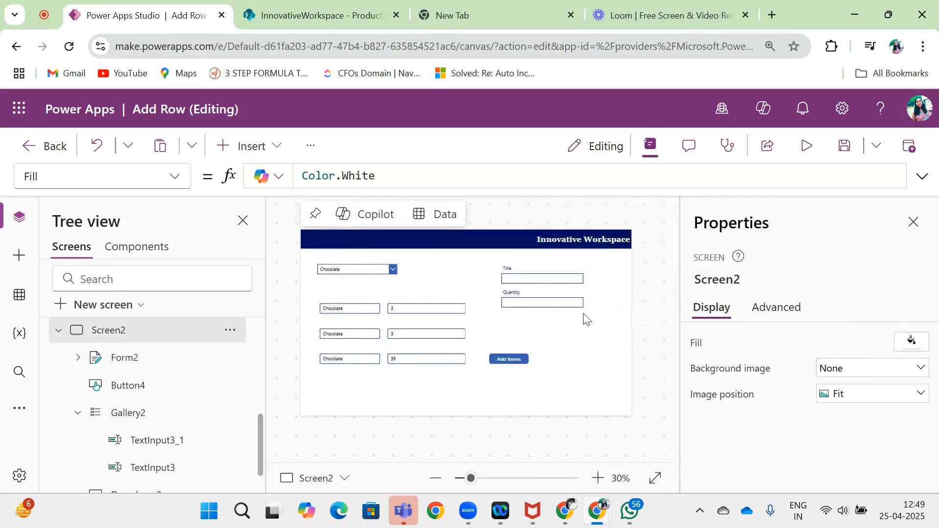
- Set Form2's default mode to New
left_click(549, 319)
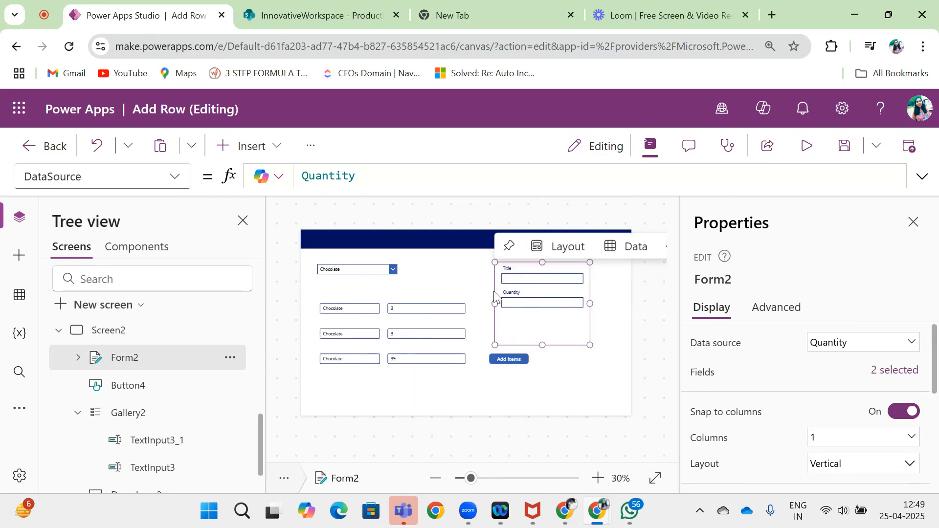
scroll(836, 455, "down", 4)
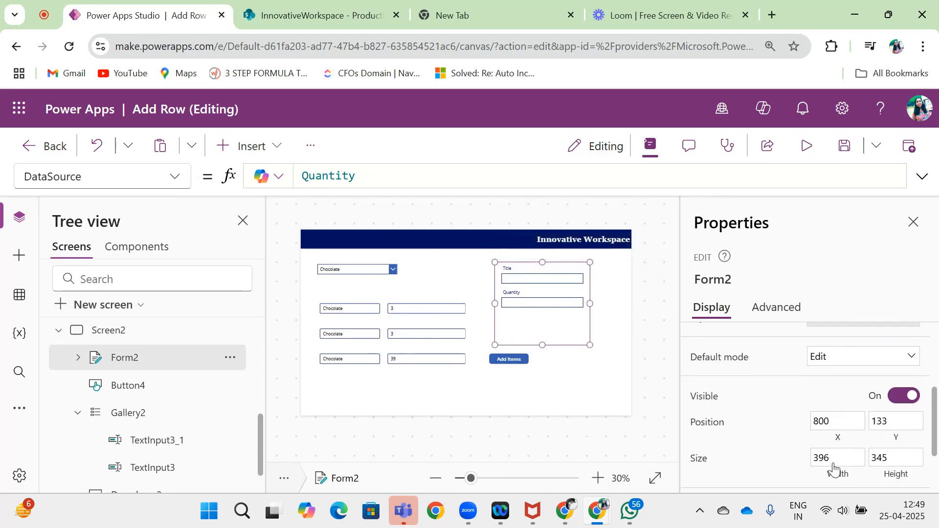
scroll(836, 468, "down", 2)
scroll(836, 469, "down", 1)
scroll(842, 367, "up", 3)
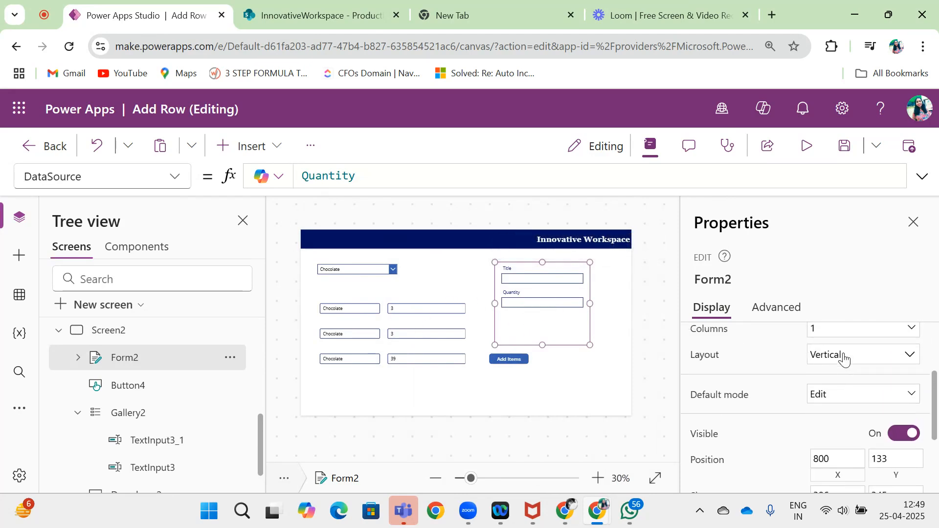
scroll(844, 358, "up", 1)
left_click(863, 410)
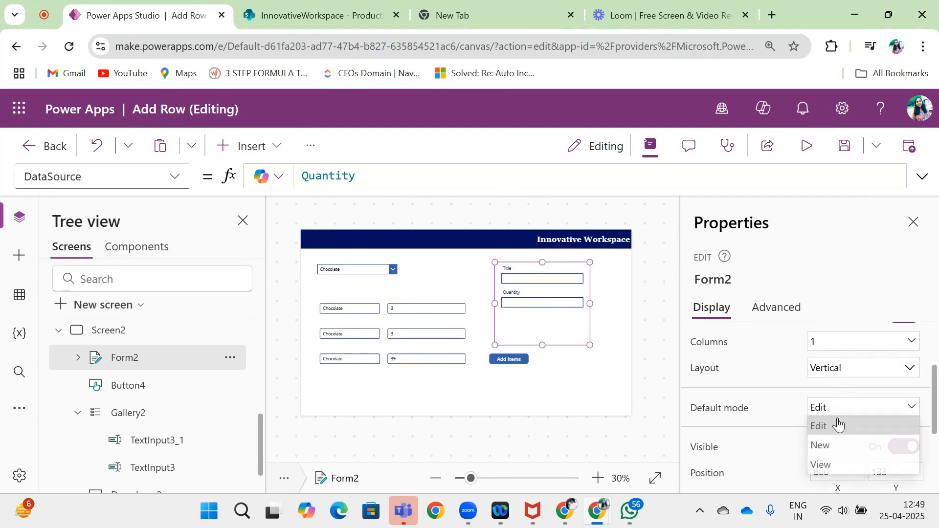
left_click(820, 445)
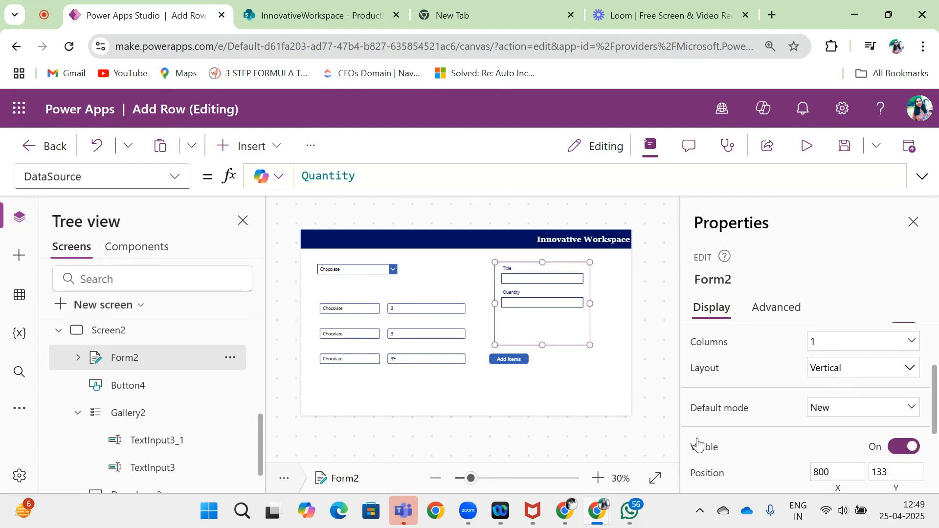
scroll(825, 449, "up", 3)
scroll(825, 449, "up", 2)
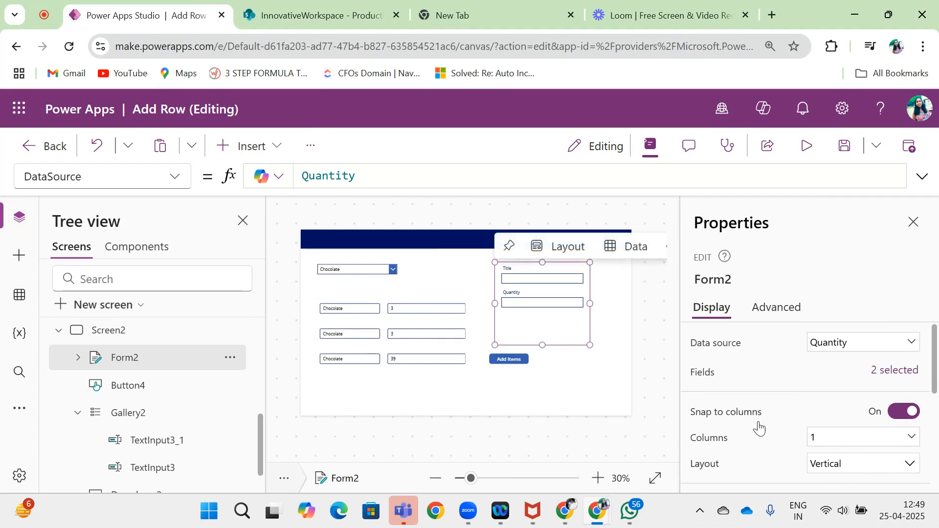
scroll(742, 445, "down", 5)
scroll(742, 444, "down", 1)
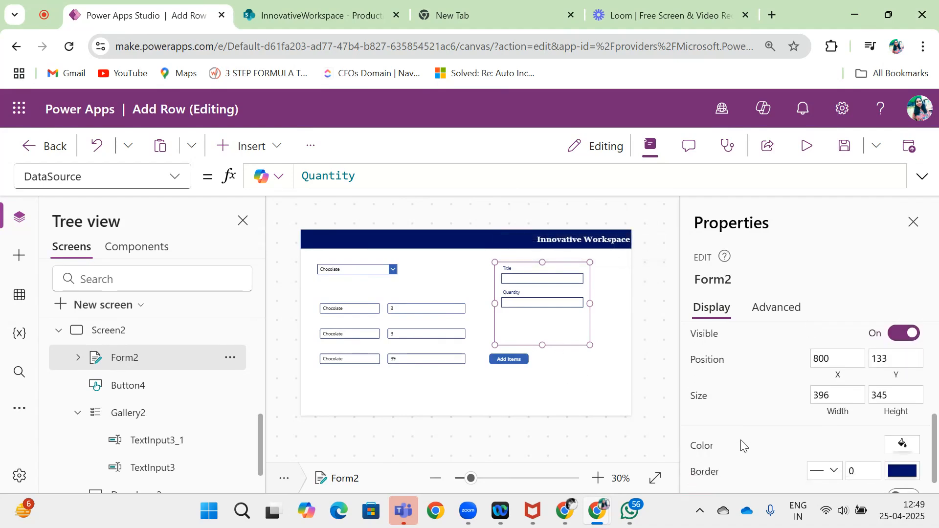
- Set Form2's Visible to varAddItem and preview Add Items to show the form
left_click(704, 333)
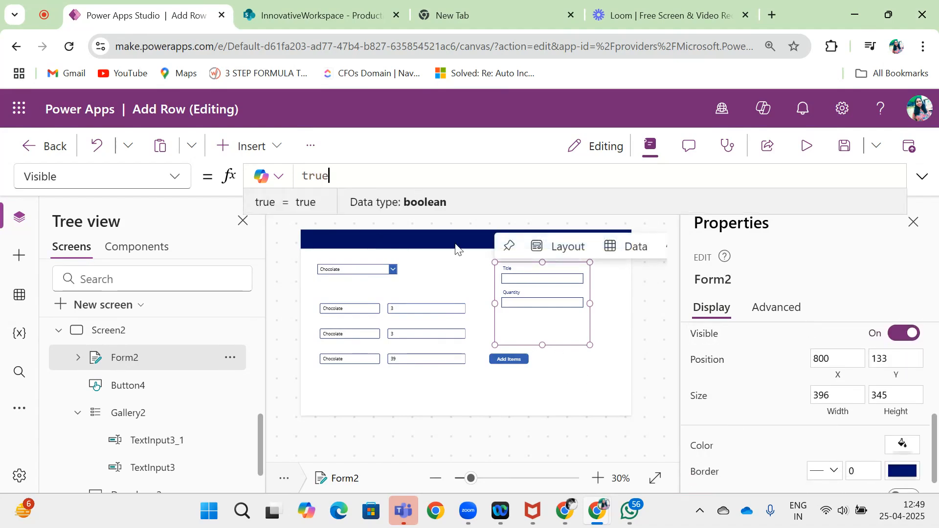
double_click(338, 175)
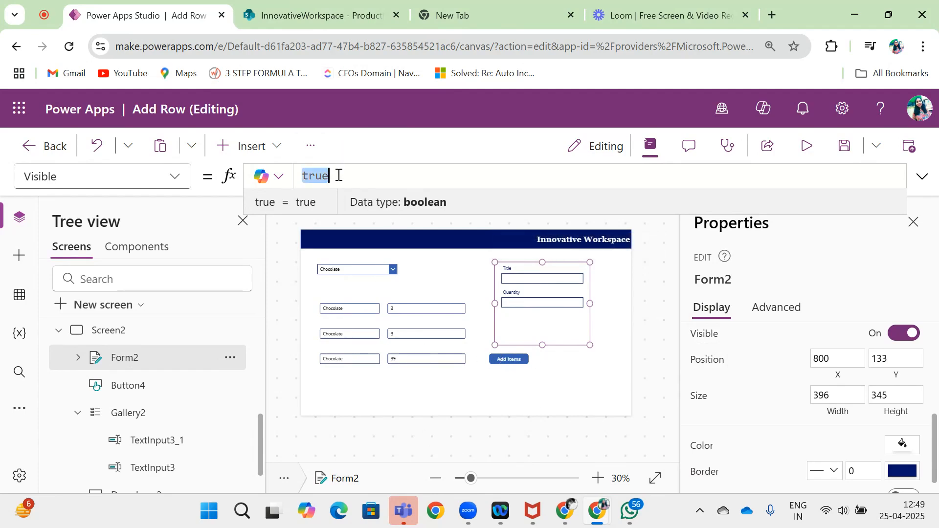
key("BackSpace")
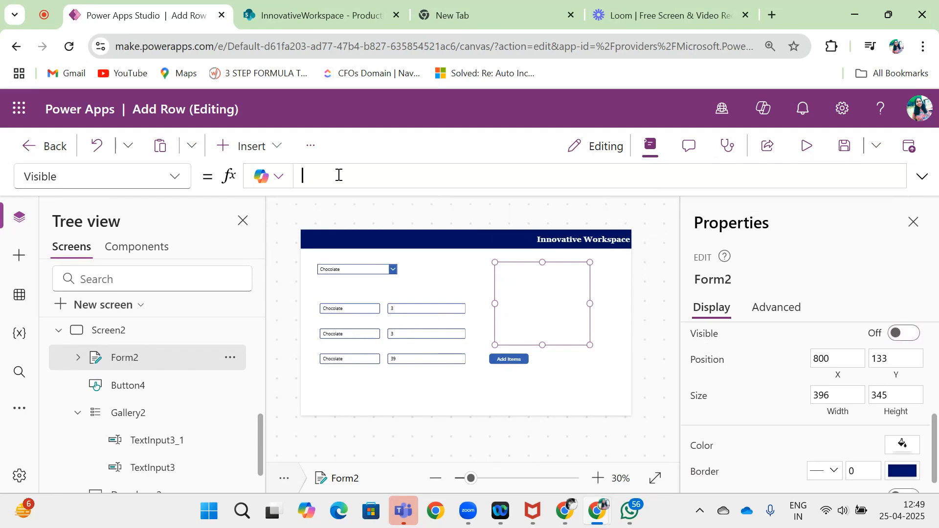
type("varAddItem")
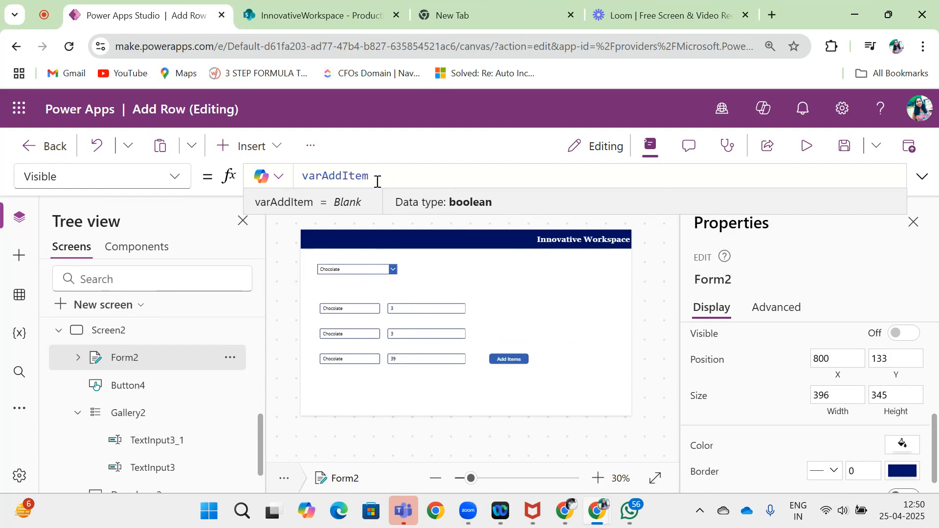
left_click(501, 361, "alt")
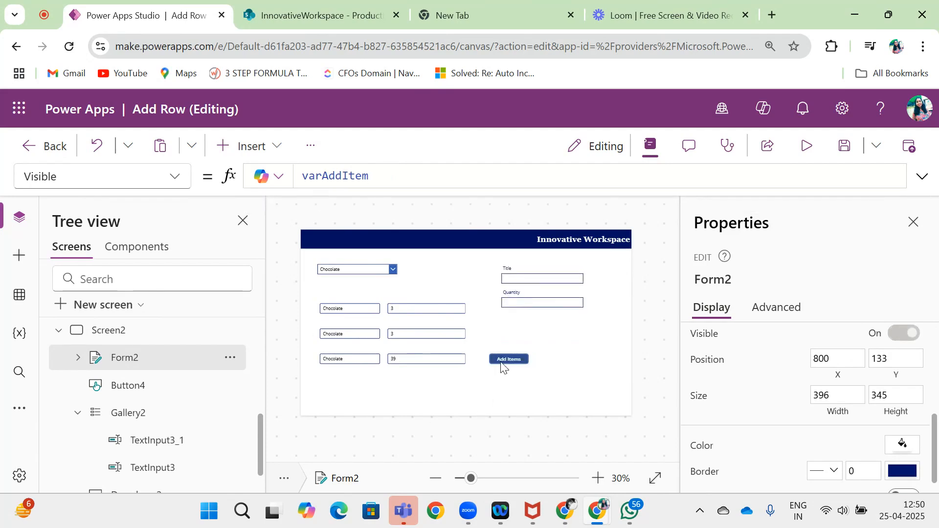
left_click(558, 323)
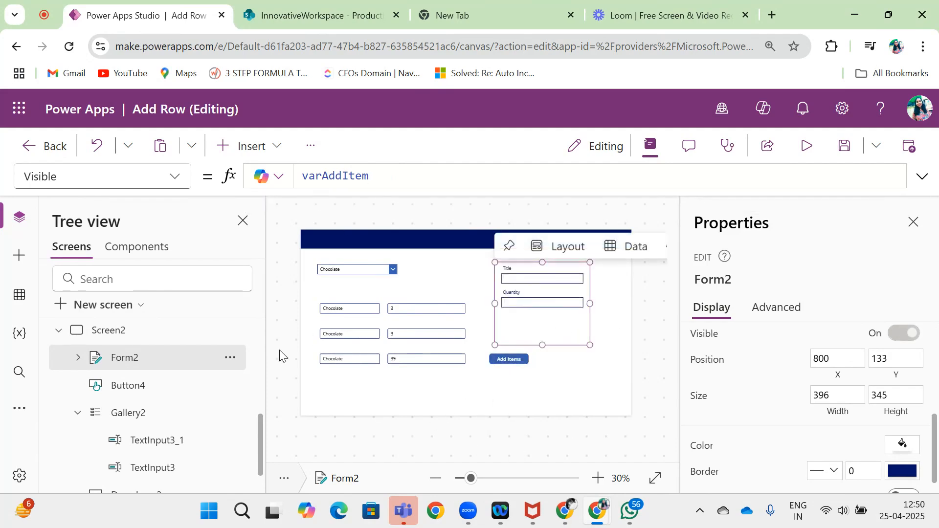
- Insert a new button and place it below the form's Quantity field
left_click(580, 390)
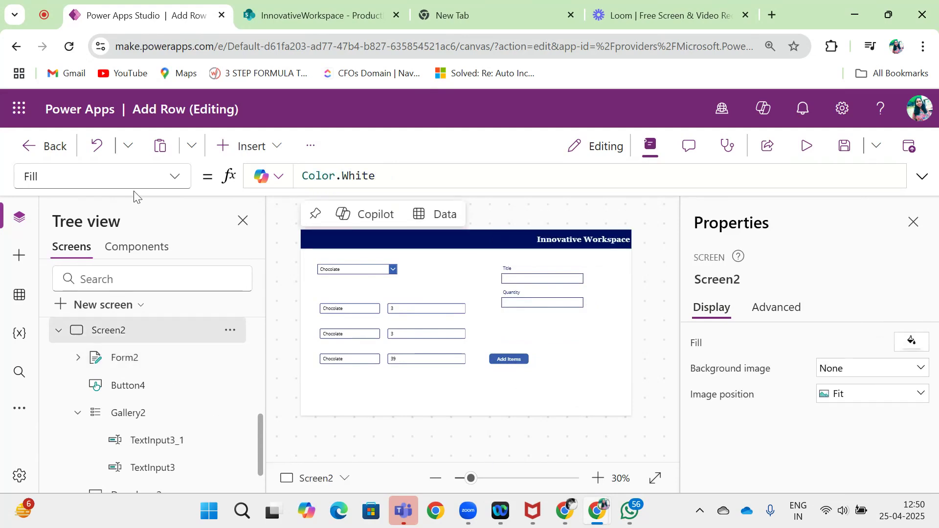
left_click(250, 145)
type("bu")
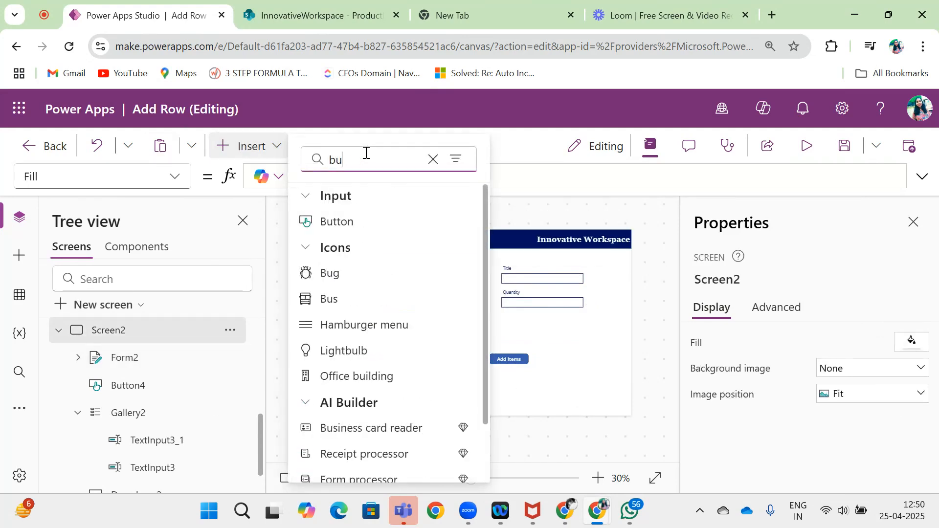
type("tt")
left_click(379, 230)
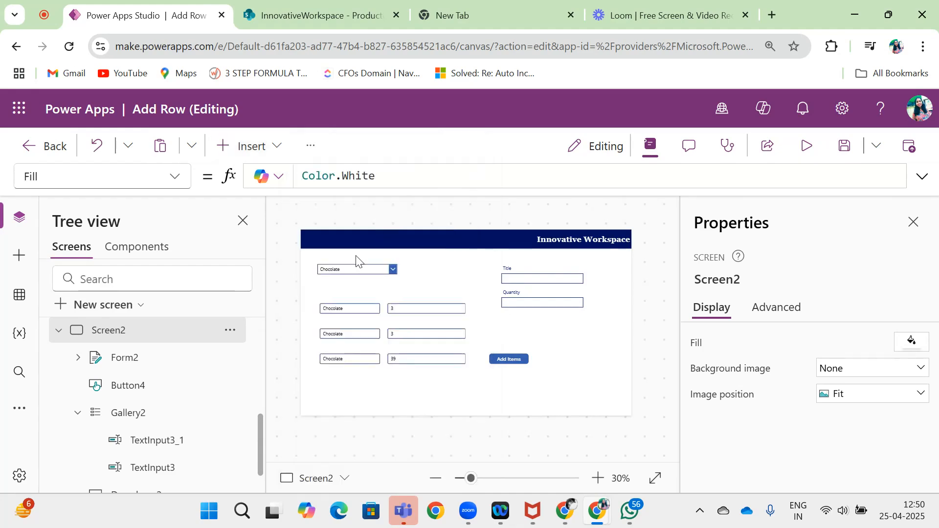
left_click_drag(346, 247, 543, 320)
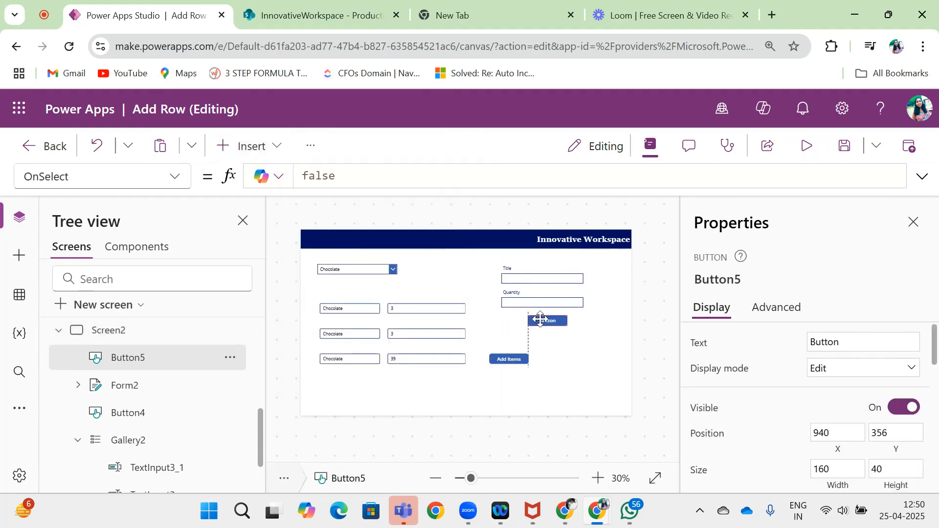
- Label the button Save and switch to its OnSelect property
double_click(844, 339)
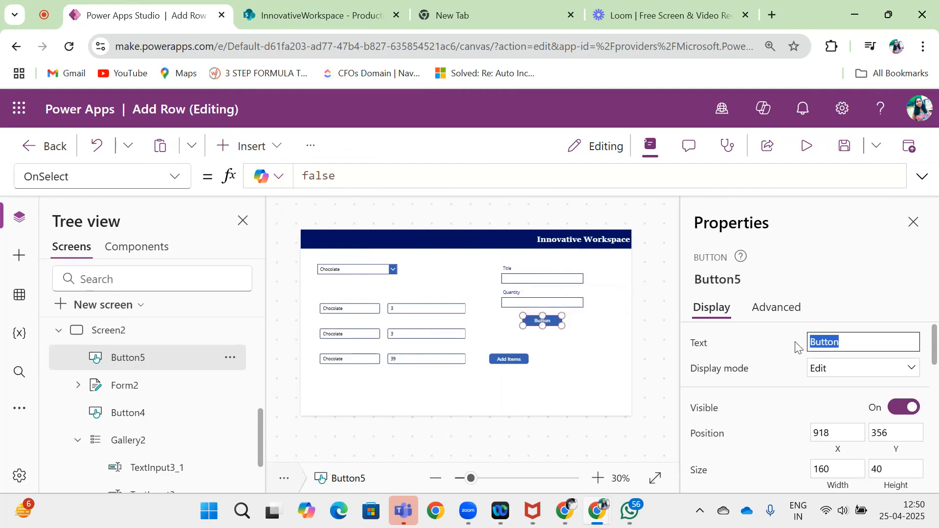
type("Save")
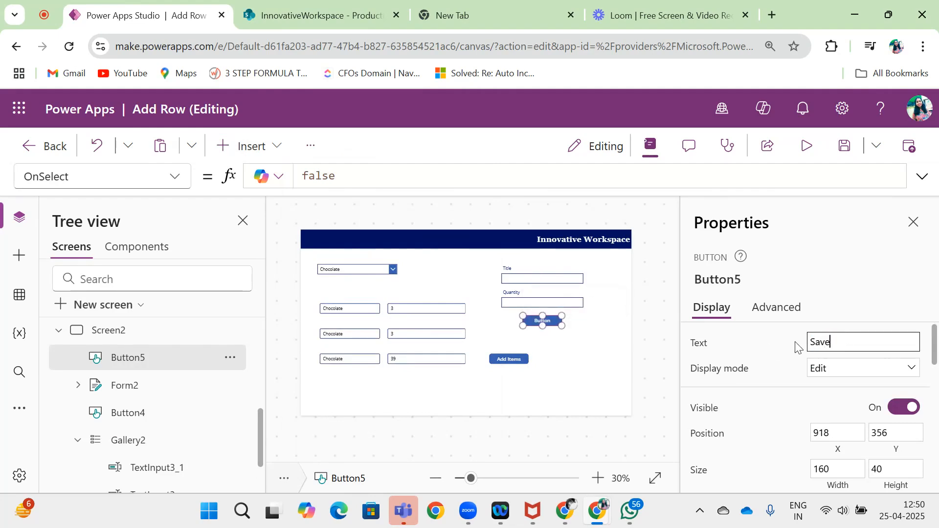
left_click(701, 342)
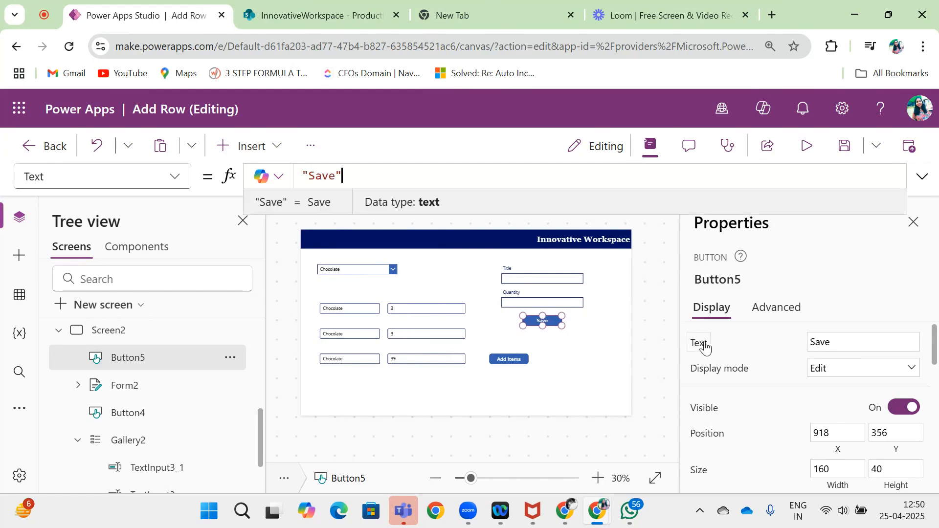
left_click(922, 177)
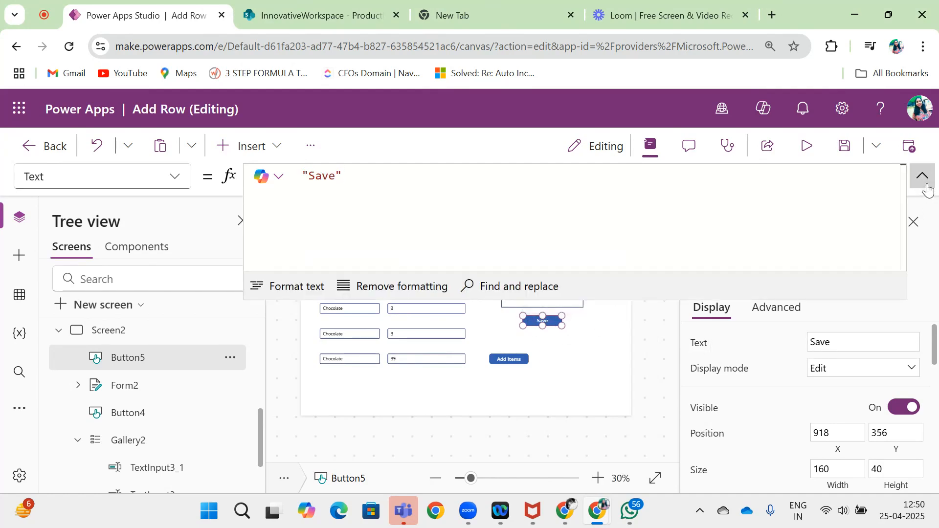
left_click(923, 177)
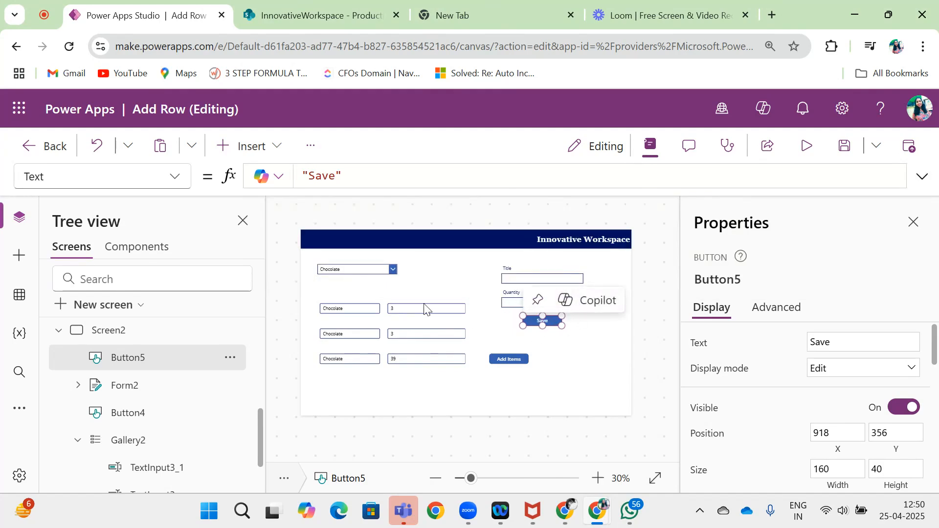
left_click(174, 176)
scroll(118, 373, "down", 2)
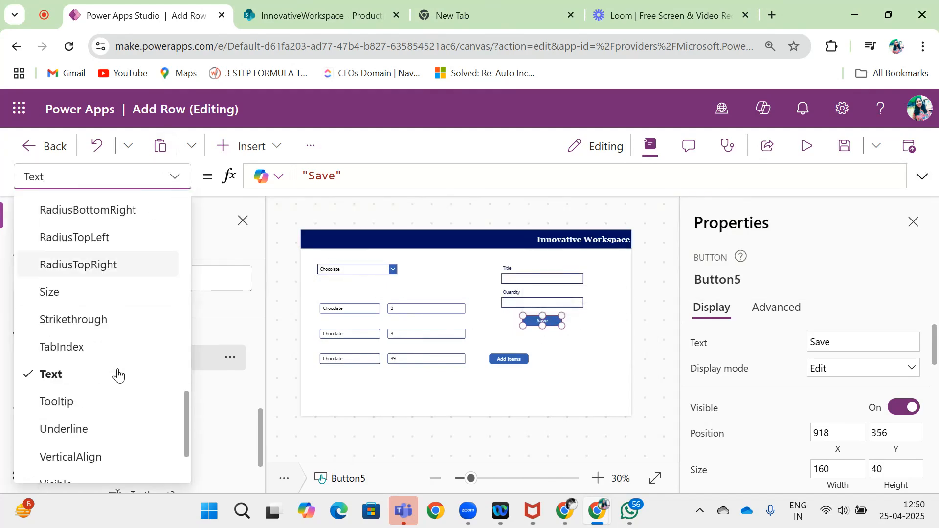
scroll(118, 372, "up", 4)
scroll(118, 373, "up", 3)
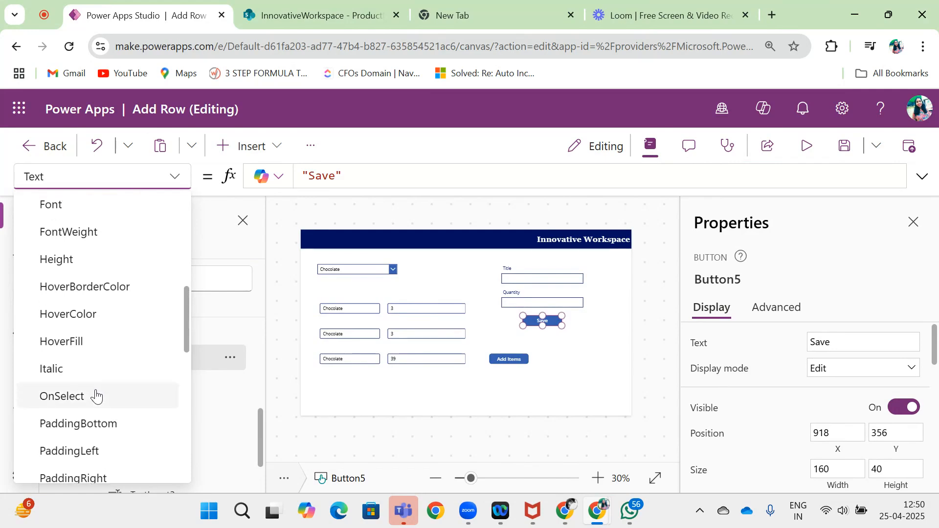
left_click(95, 392)
- Begin OnSelect as Collect(colMyNewItems,{Title:DataCardValue3.Text,...})
double_click(317, 175)
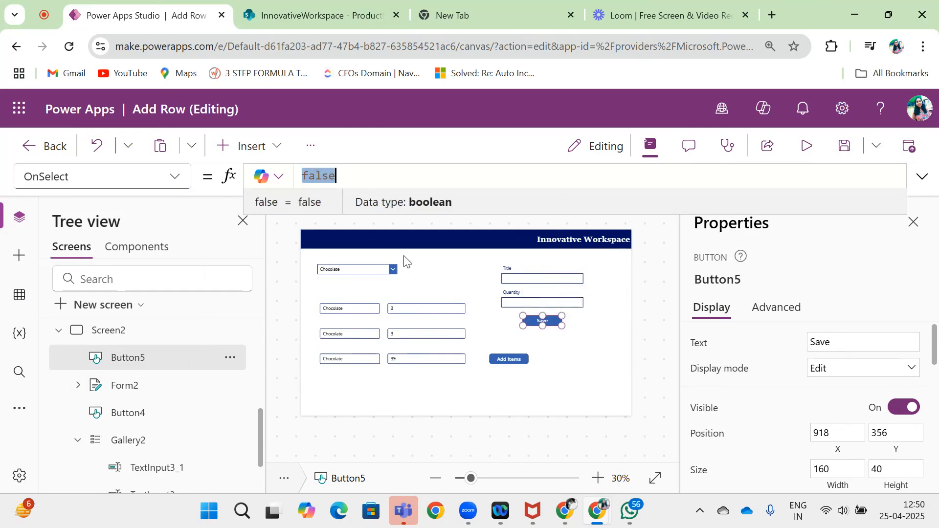
type("Coll")
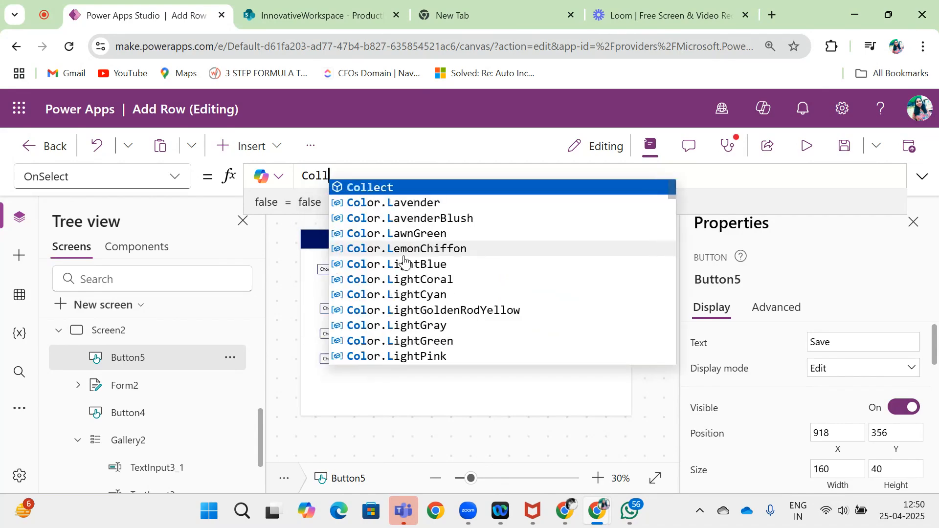
type("ect(")
type("co")
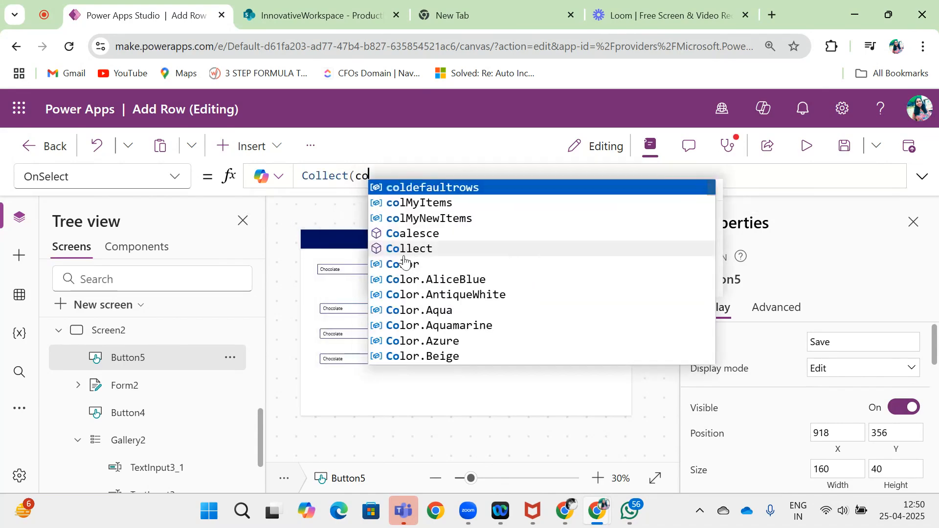
type("lm")
key("Down")
key("Tab")
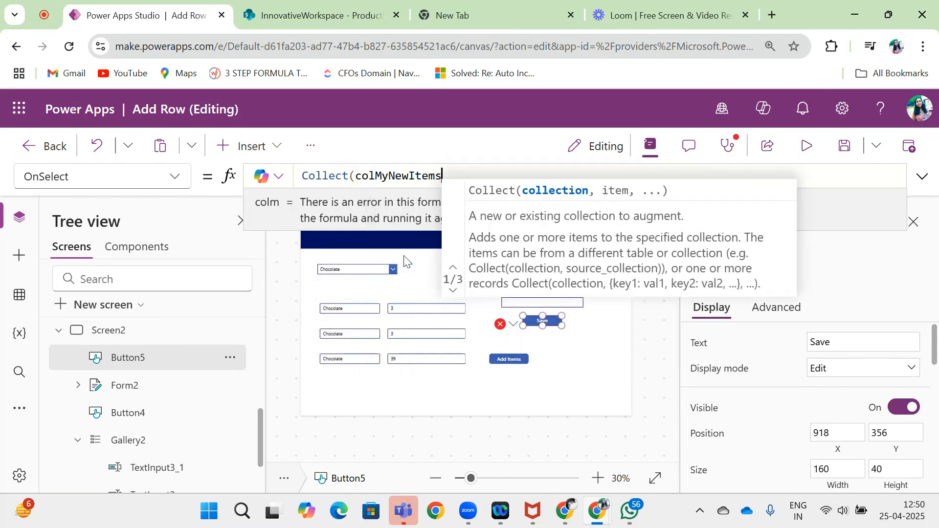
type(",")
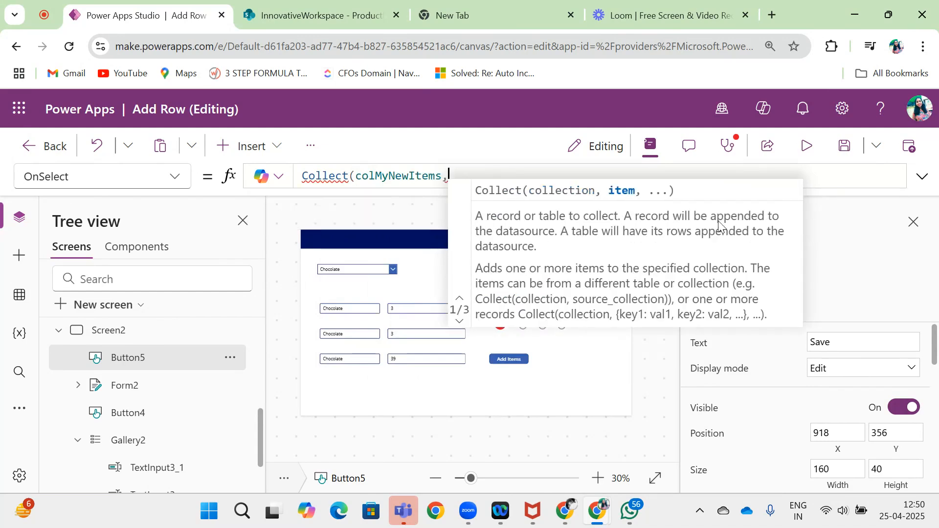
type("{})")
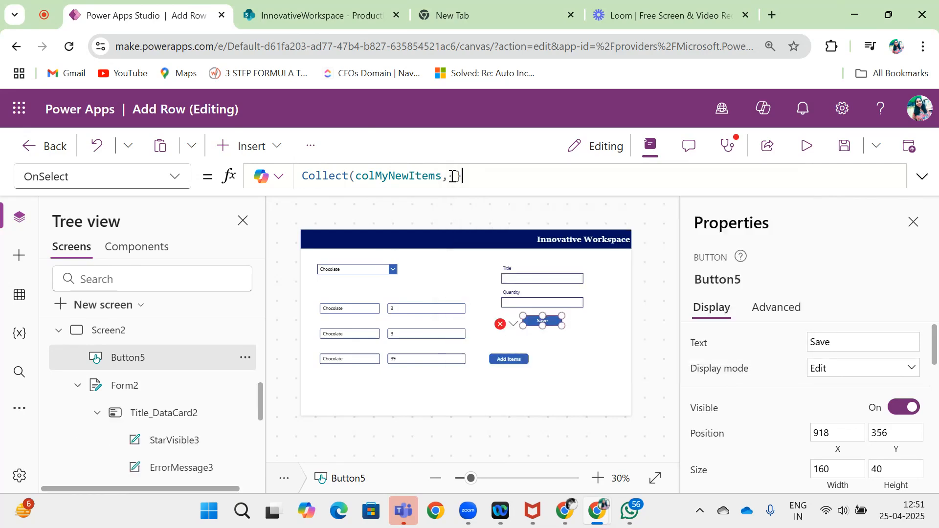
key("Left")
key("Left")
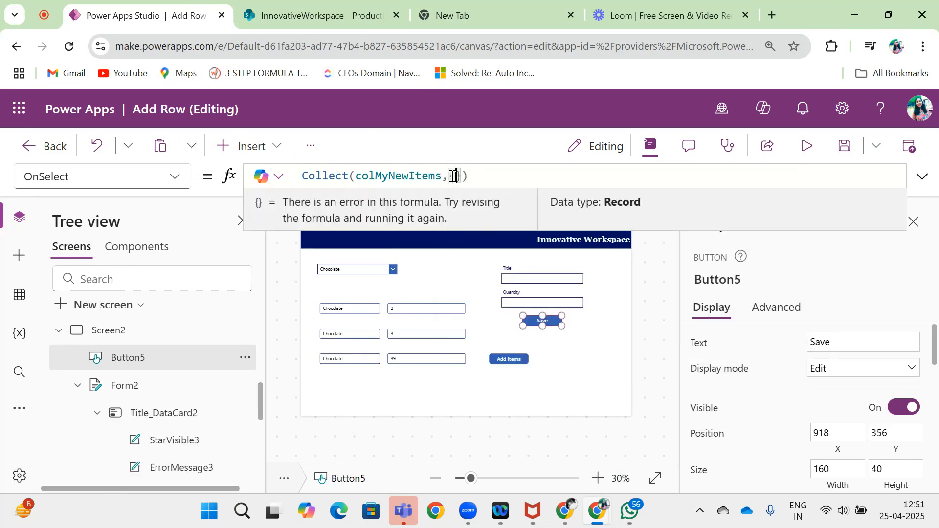
type("T")
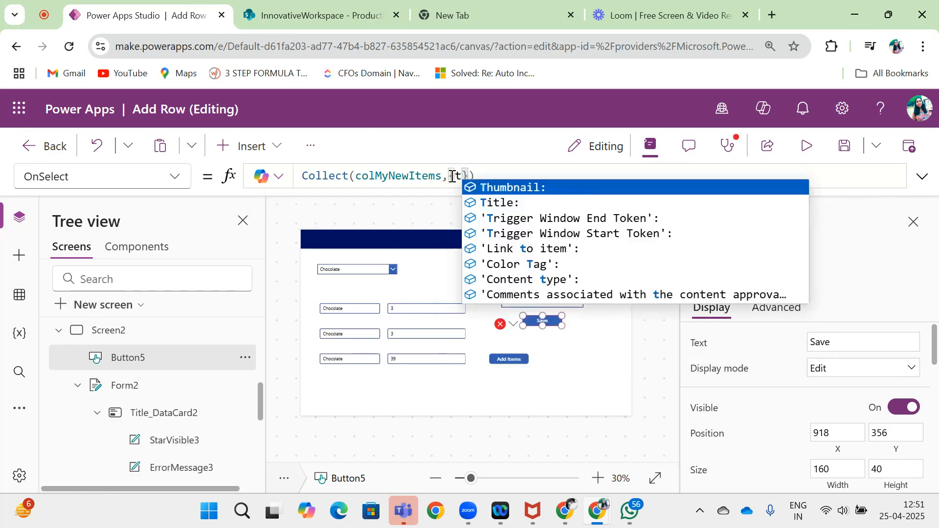
key("Down")
key("Tab")
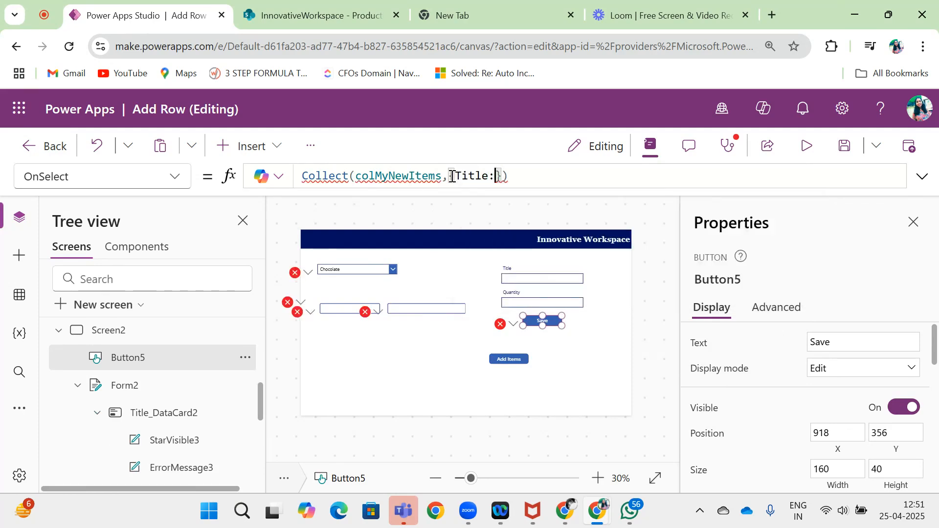
type("DataCardValue3.")
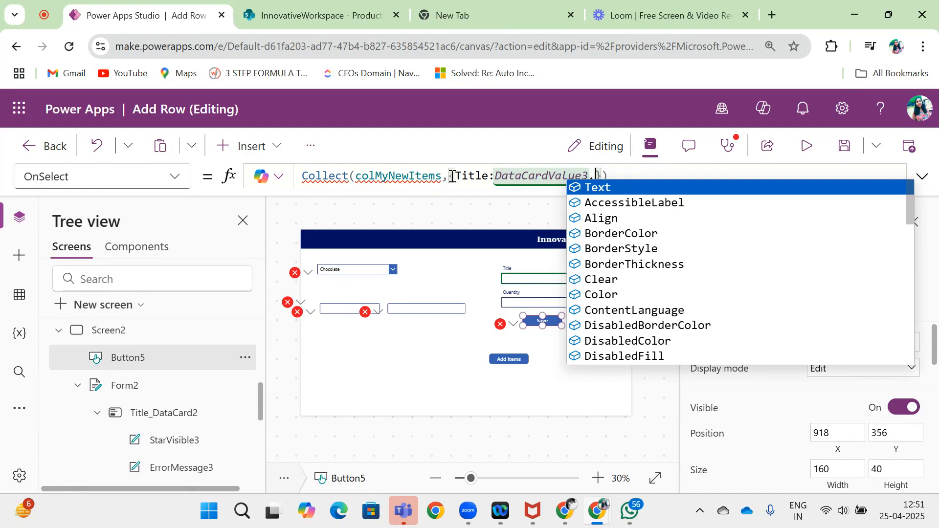
type("v")
key("BackSpace")
type("t")
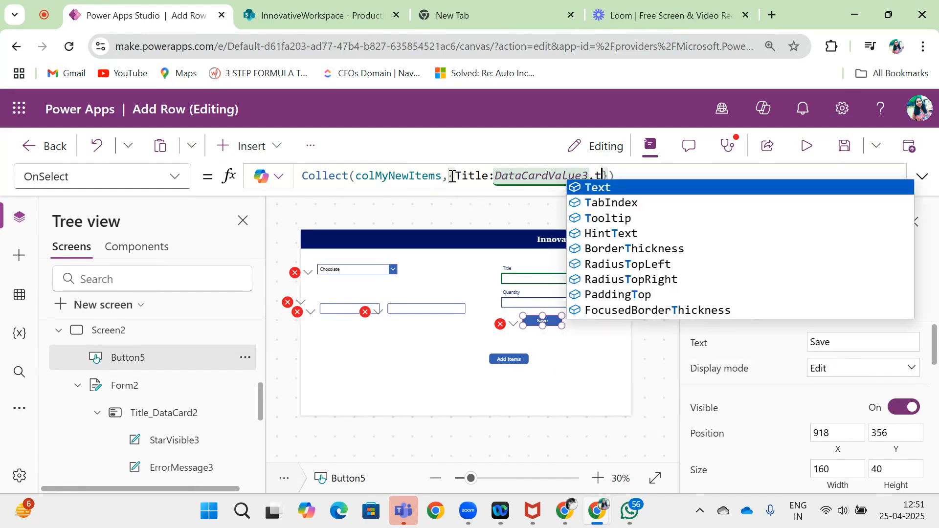
key("Tab")
type(",")
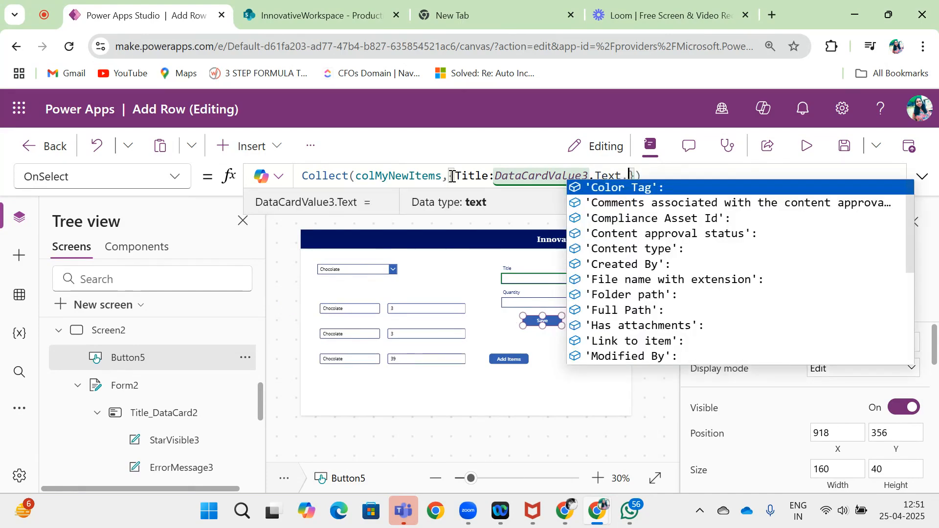
type("Quantity:")
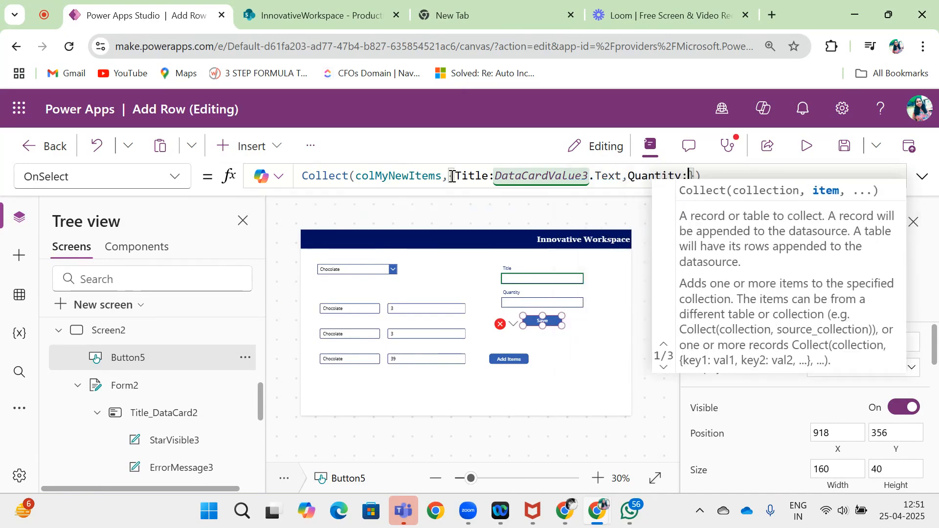
- Look up the Quantity input's name and add Quantity:DataCardValue4.Text to the record
left_click(538, 304)
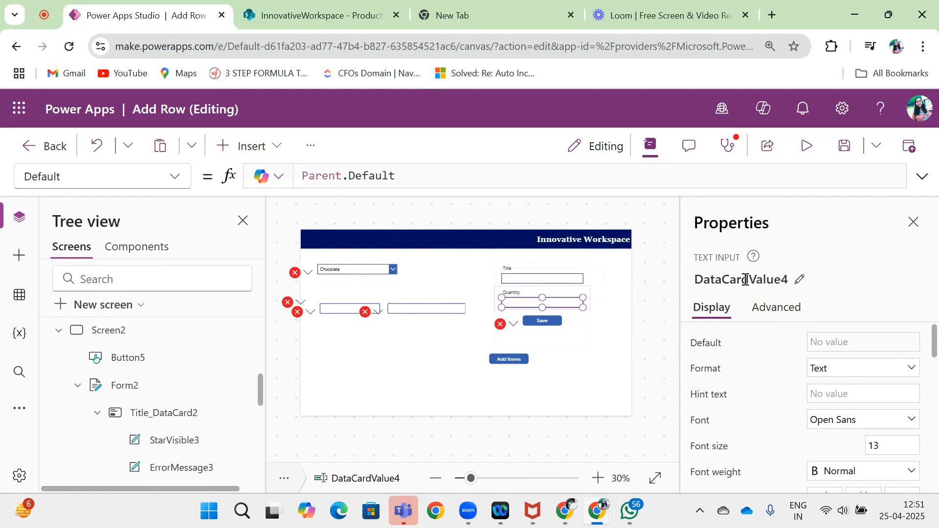
double_click(745, 279)
left_click(533, 325)
left_click(689, 176)
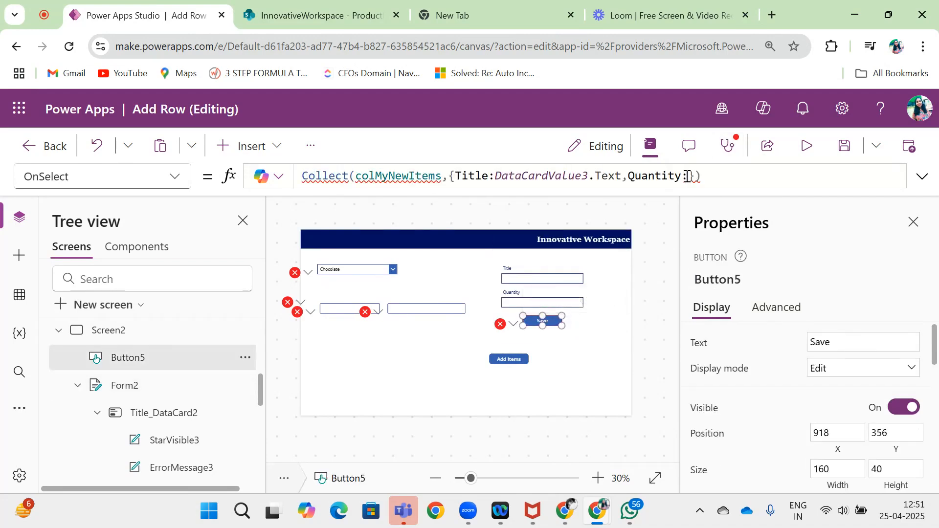
type("DataCardValue4.th")
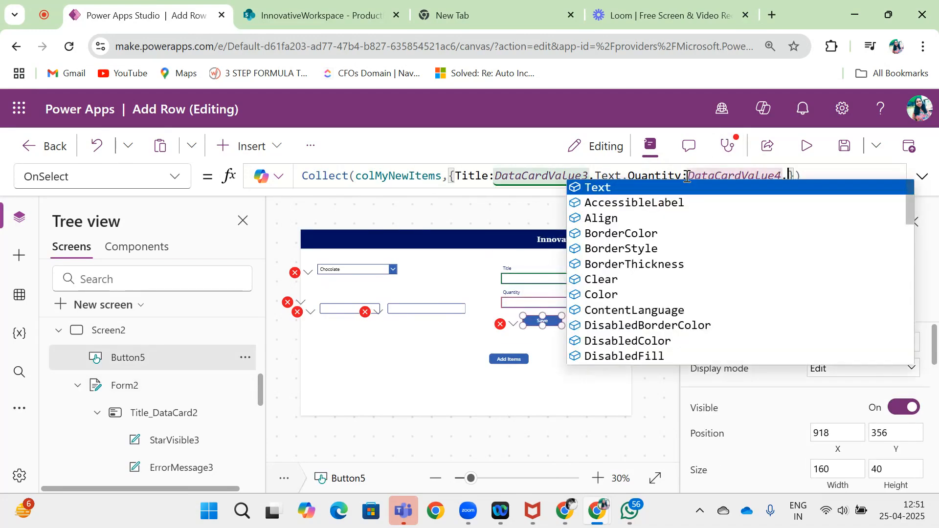
key("Tab")
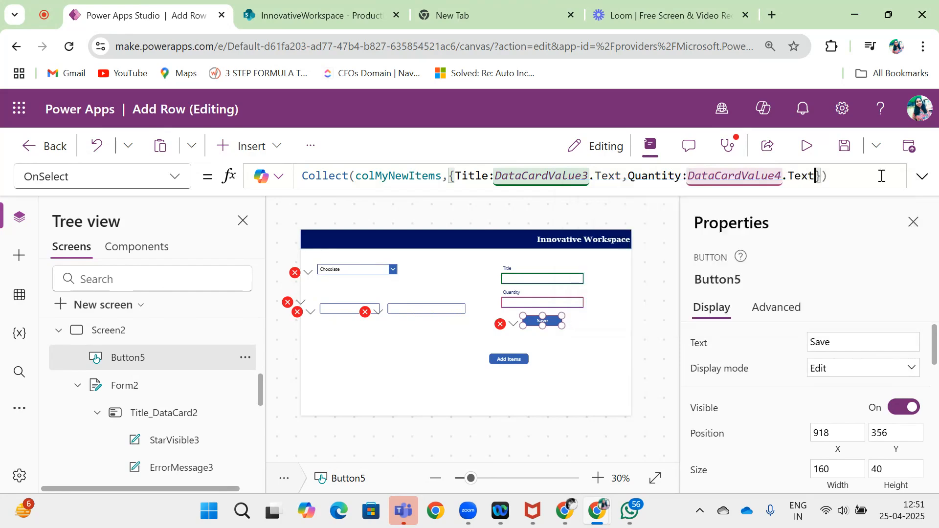
left_click(844, 176)
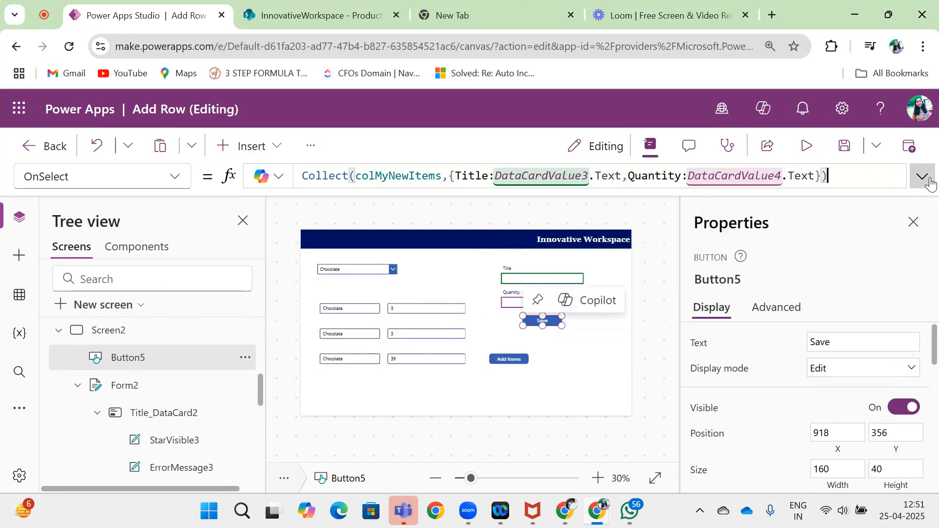
type(";")
- Append ResetForm(Form2) on a new line of the Save formula
key("Return")
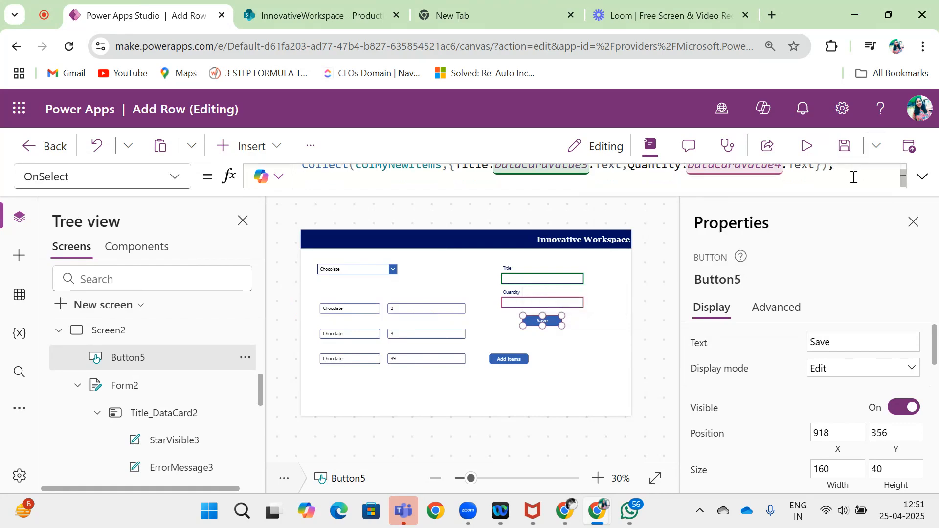
type("Rese")
key("Down")
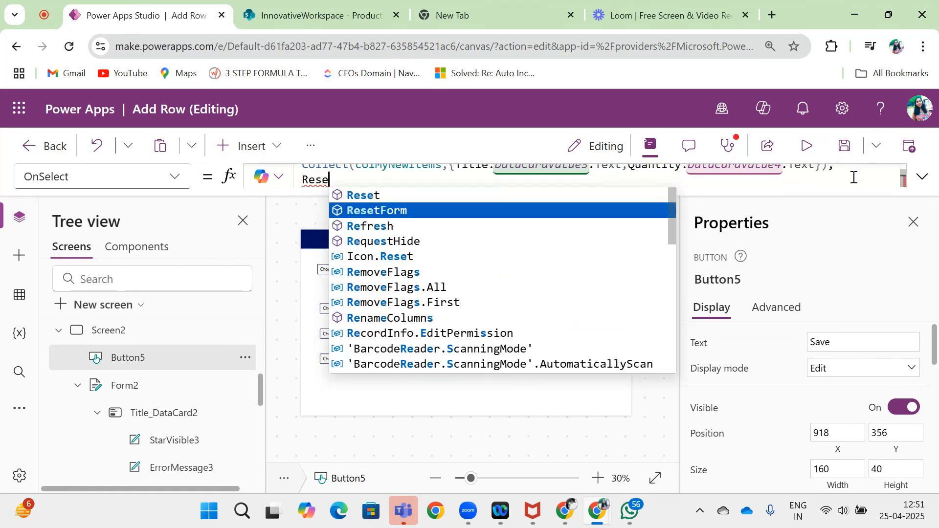
key("Tab")
type("(fo")
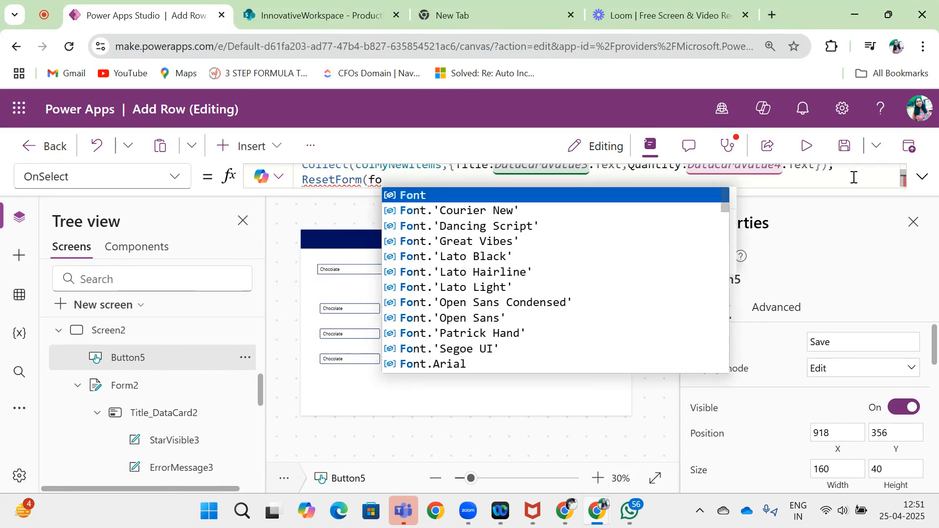
type("rm")
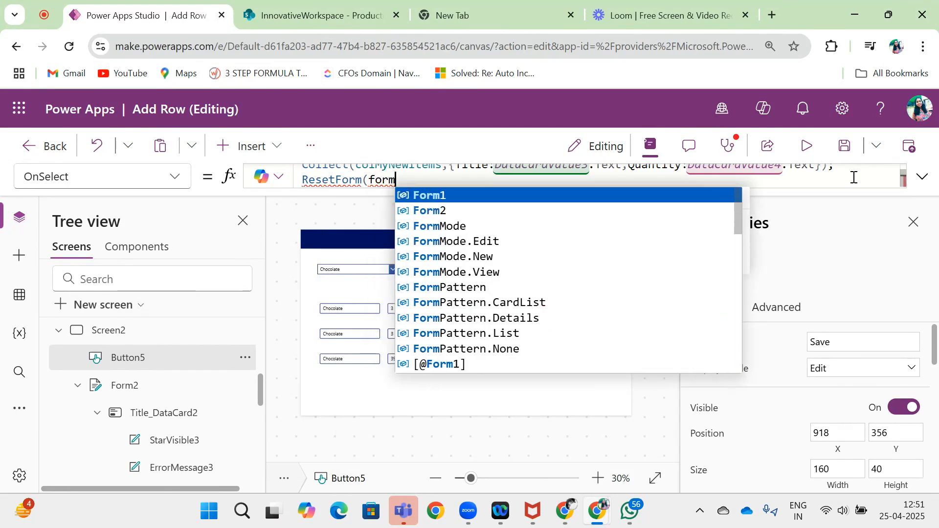
left_click(530, 211)
type(")")
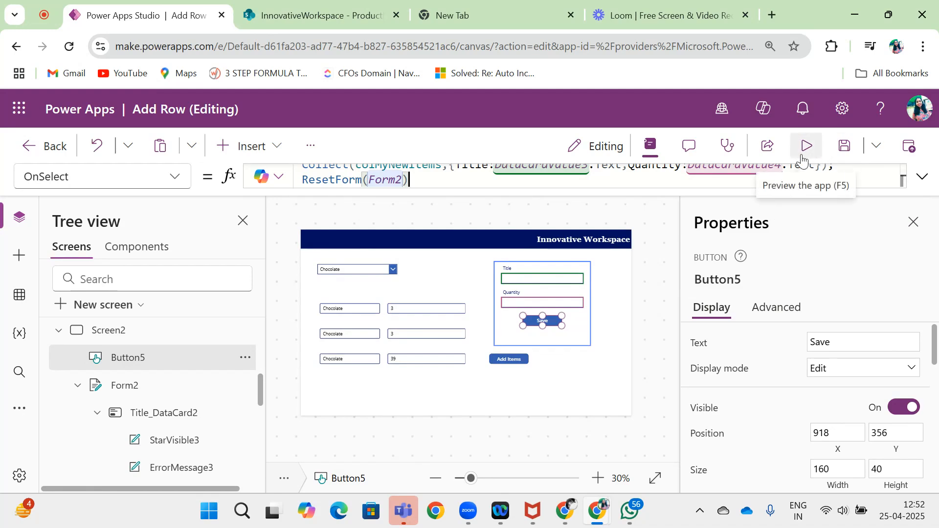
- Preview the app and save a Chocolate item with quantity 10
left_click(805, 146)
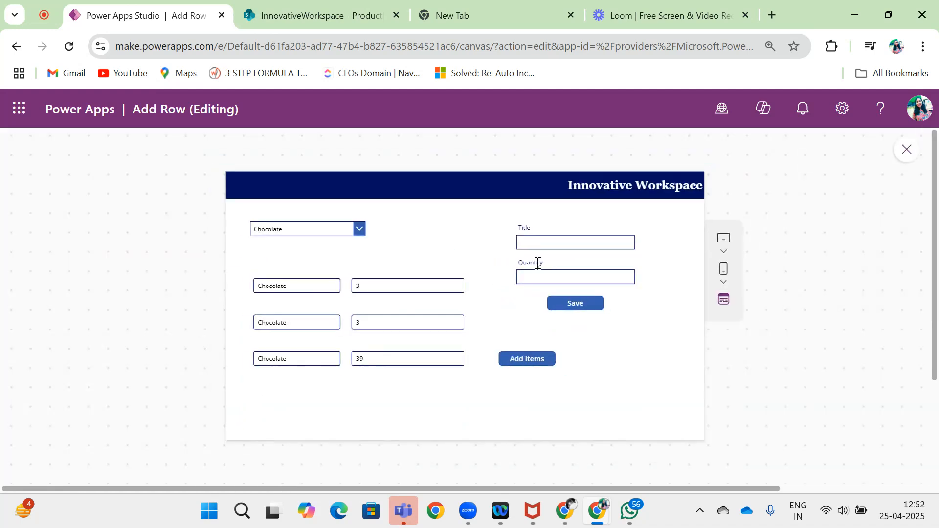
left_click(544, 243)
type("Chocolate")
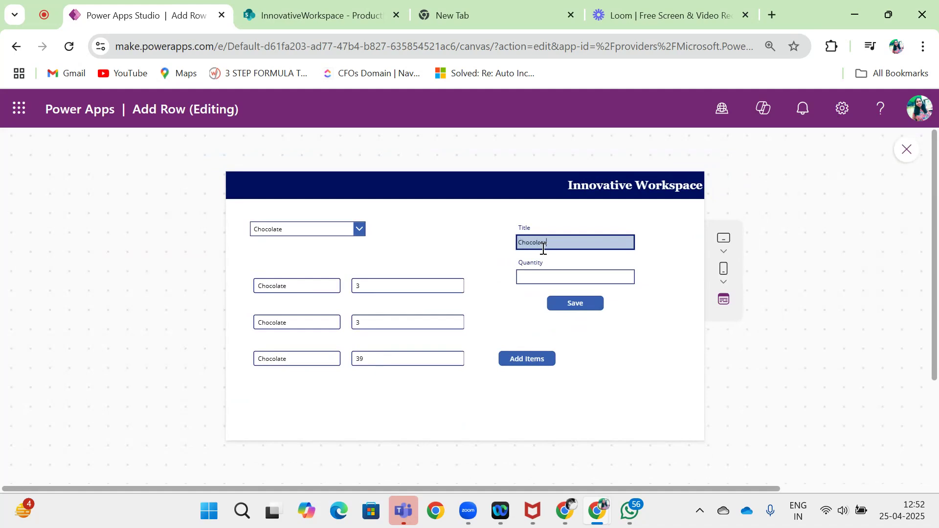
left_click(549, 276)
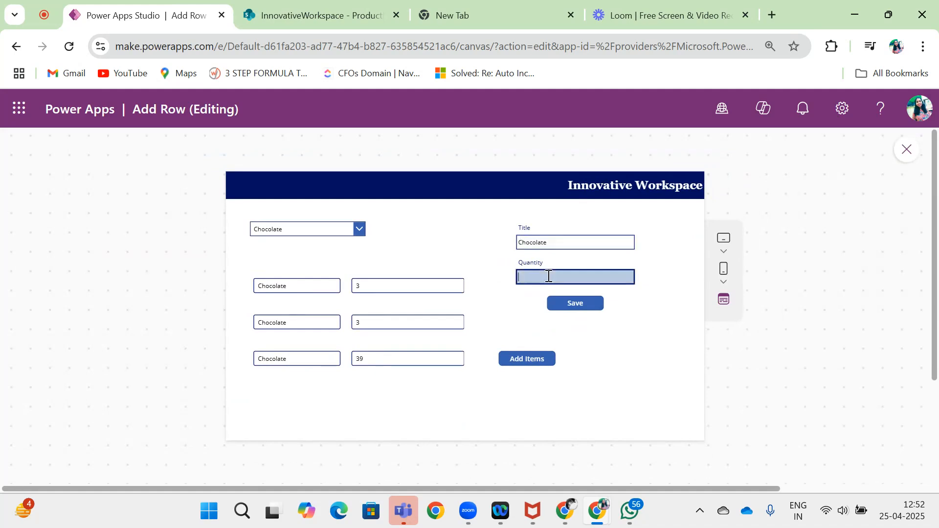
type("10")
left_click(575, 303)
scroll(343, 357, "down", 2)
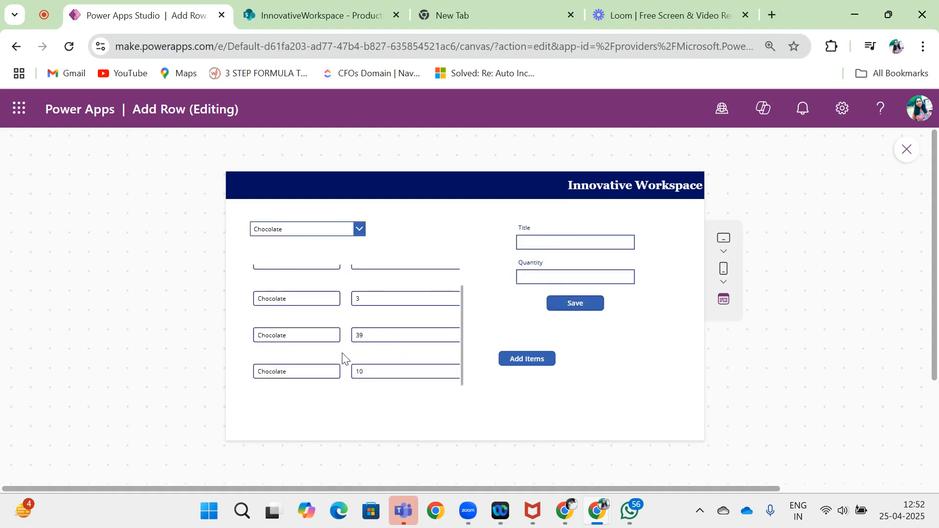
- Edit the first gallery row's quantity from 3 to 8
left_click(364, 297)
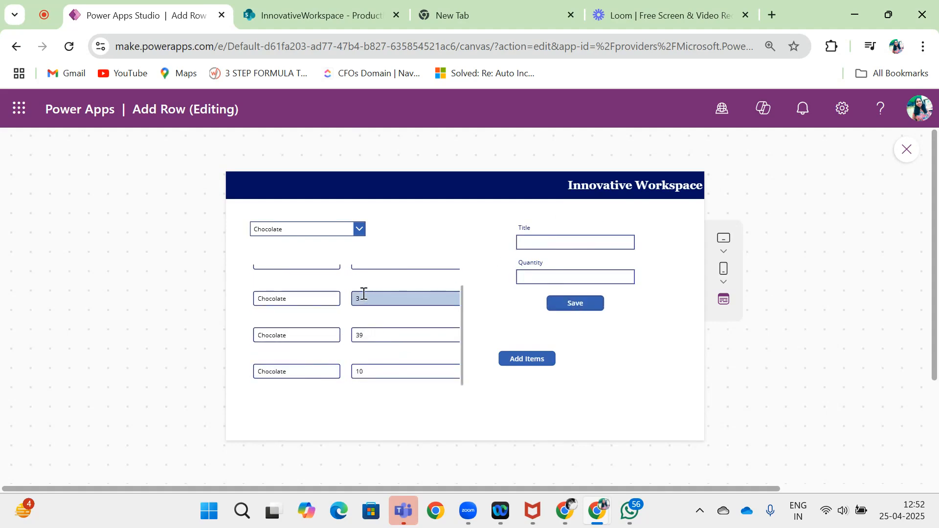
left_click(362, 297)
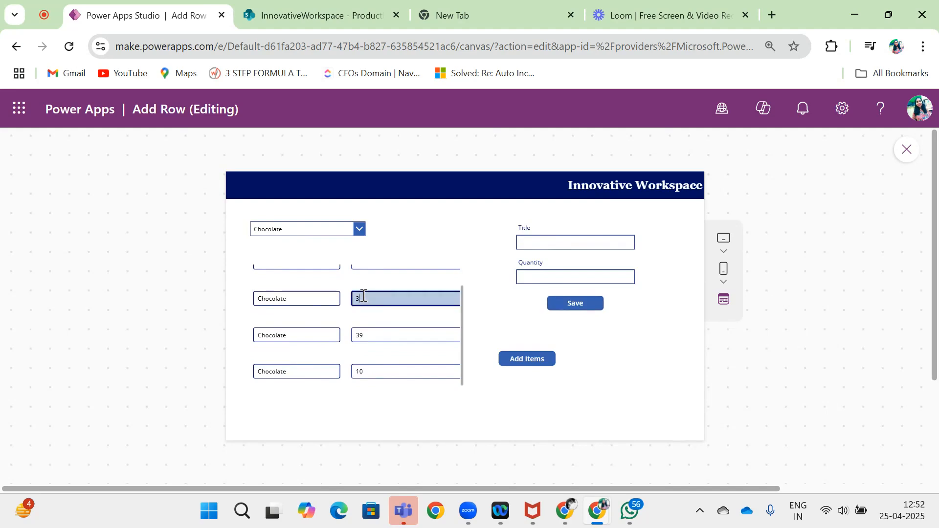
type("8")
left_click(396, 372)
- Save another Chocolate item with quantity 9 from the form
left_click(538, 244)
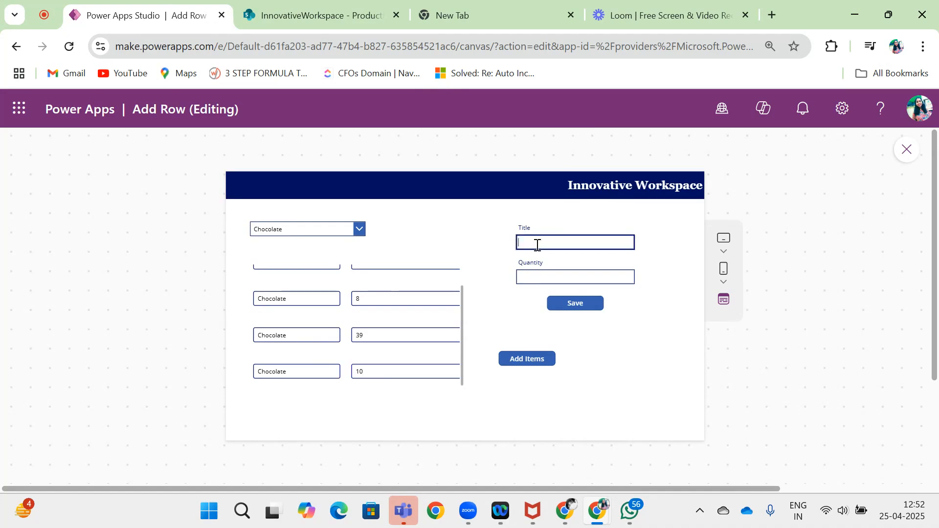
key("Tab")
left_click(538, 245)
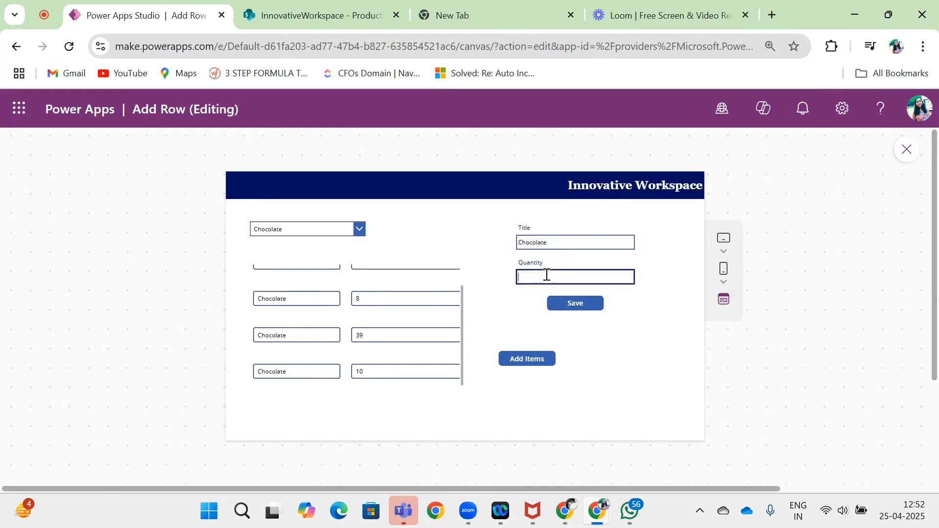
left_click(546, 277)
left_click(575, 303)
scroll(418, 330, "up", 3)
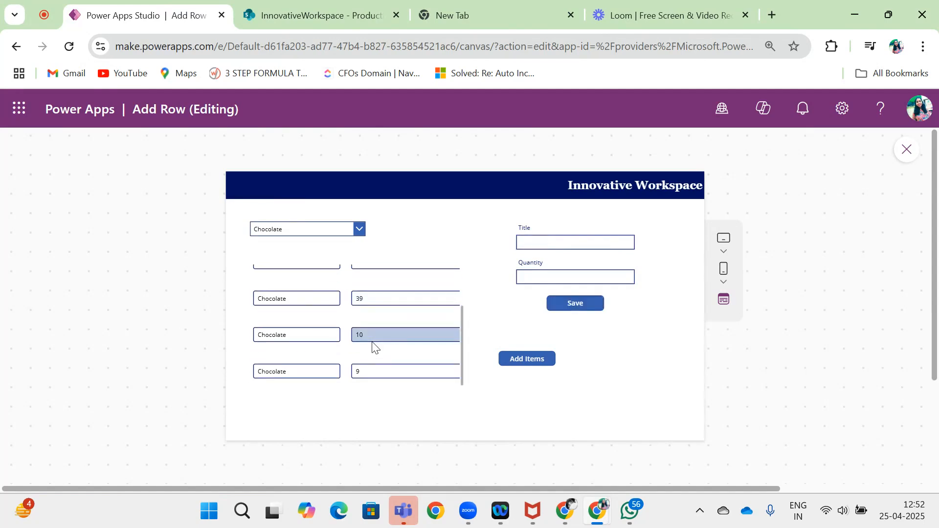
scroll(389, 337, "up", 2)
scroll(373, 342, "down", 3)
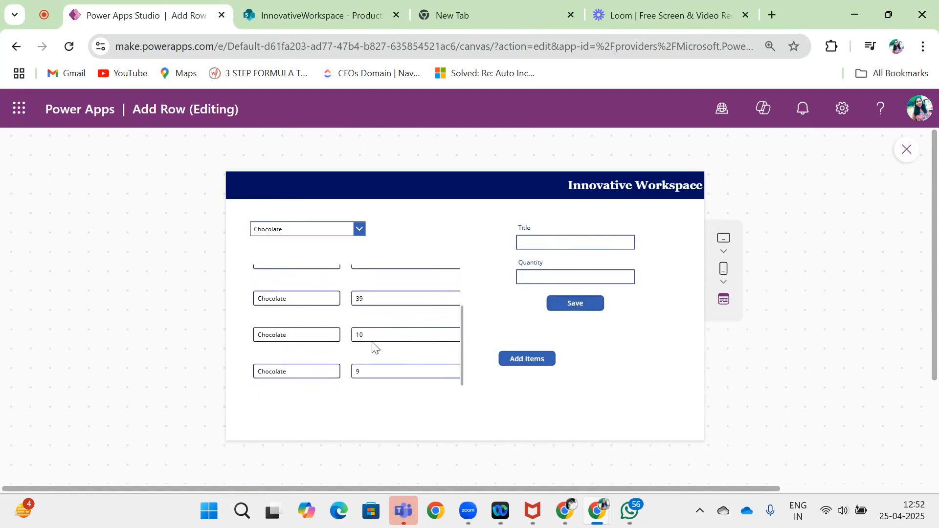
scroll(372, 342, "up", 3)
scroll(409, 345, "down", 2)
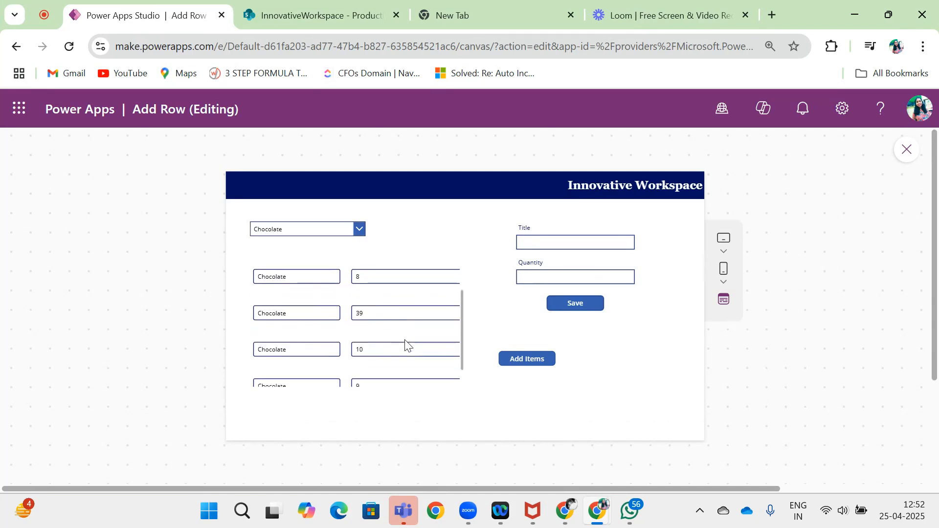
scroll(408, 345, "up", 1)
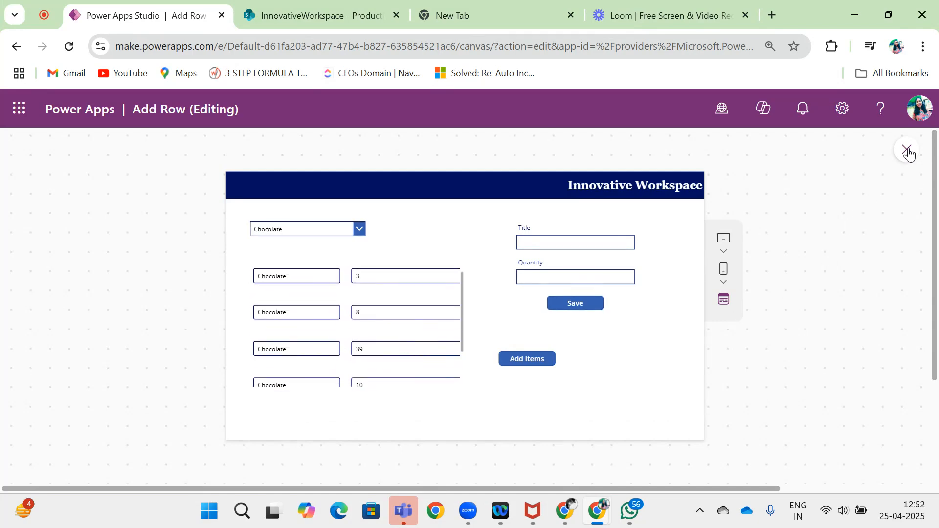
- Return to editing and switch the row's quantity input TextInput3_1 to its OnChange property
left_click(906, 149)
left_click(674, 360)
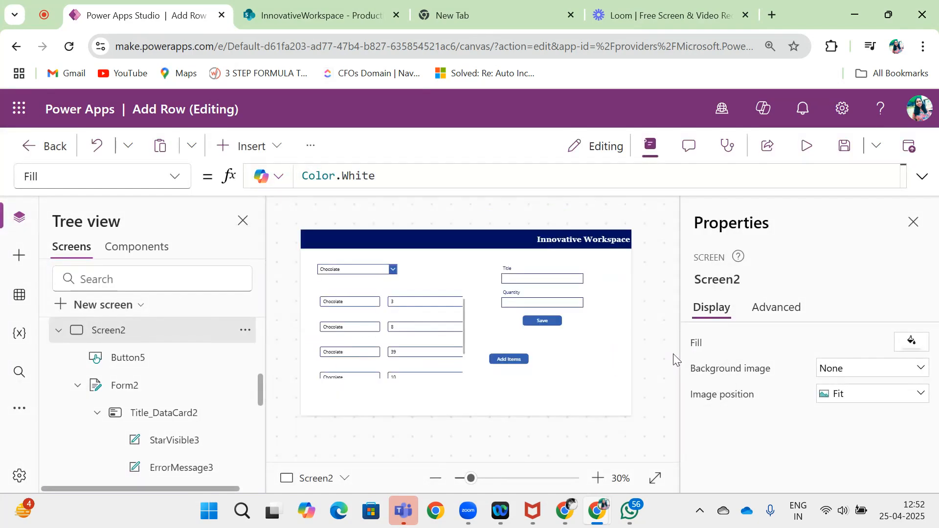
left_click(411, 307)
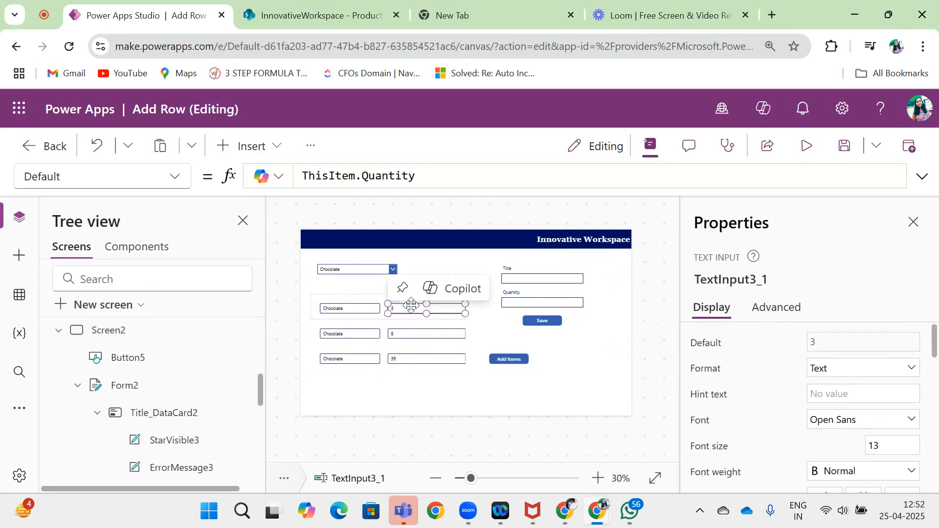
left_click(175, 179)
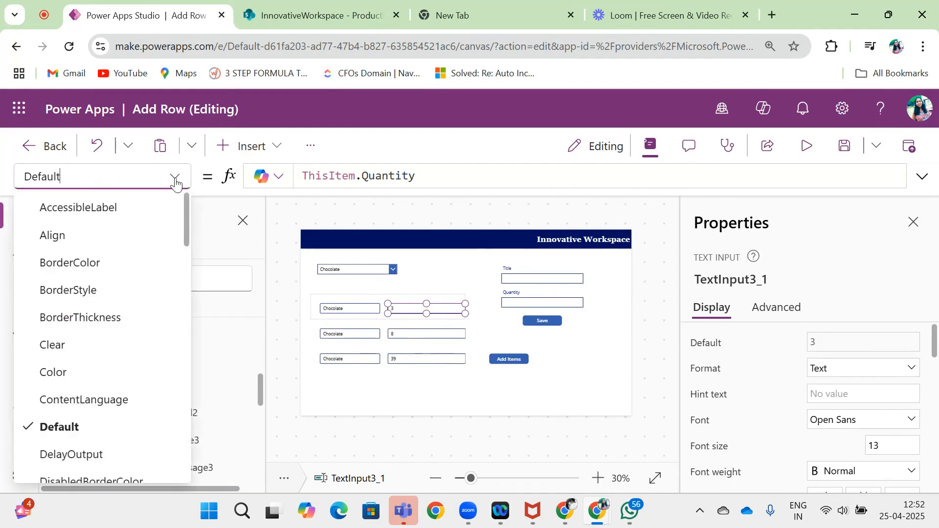
scroll(95, 381, "down", 5)
left_click(95, 382)
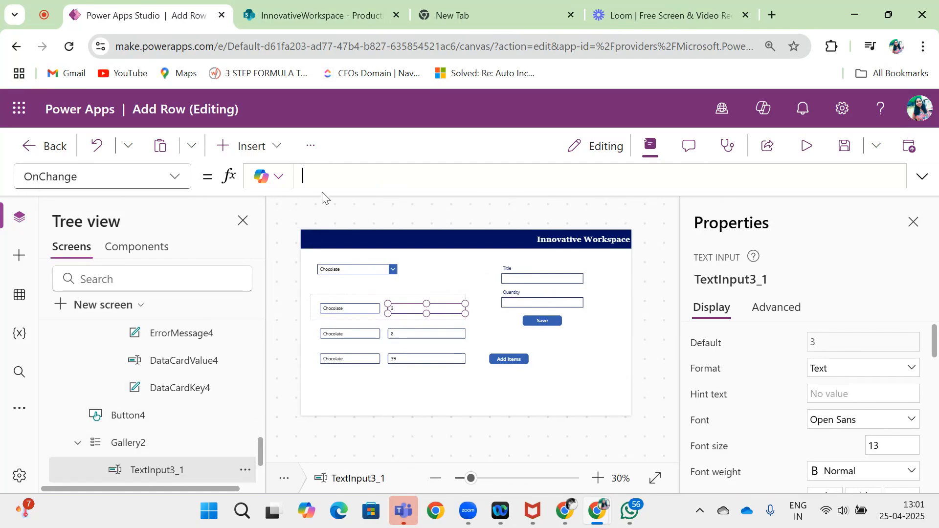
- Begin OnChange as Patch(colMyNewItems,ThisItem,...), fixing misplaced brackets
left_click(315, 177)
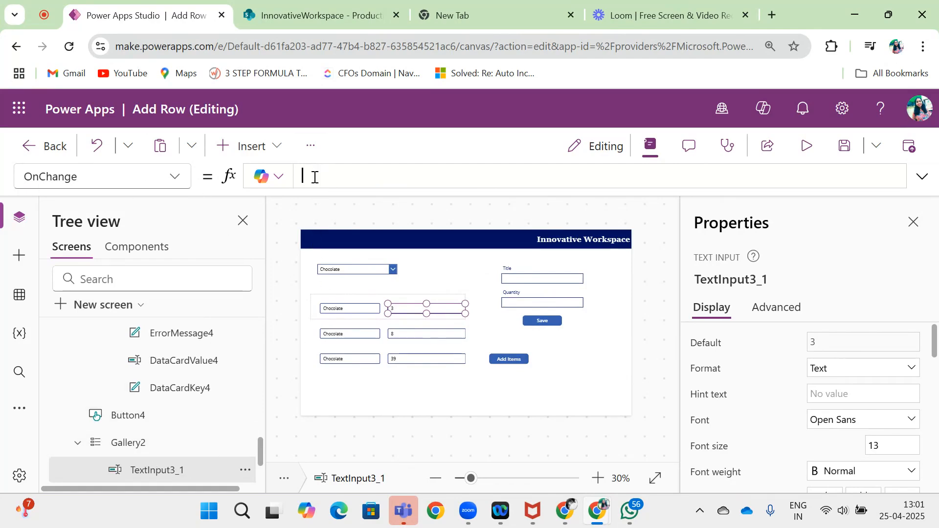
type("Patch")
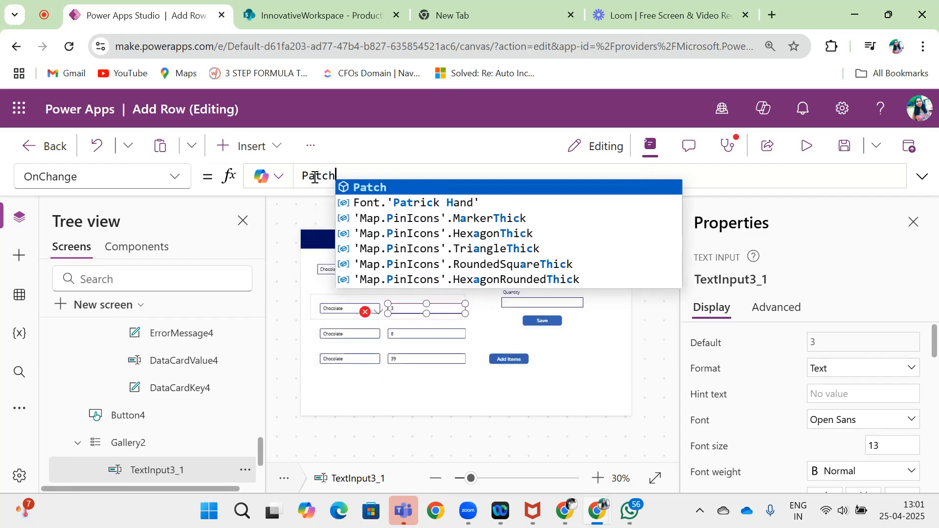
type("(")
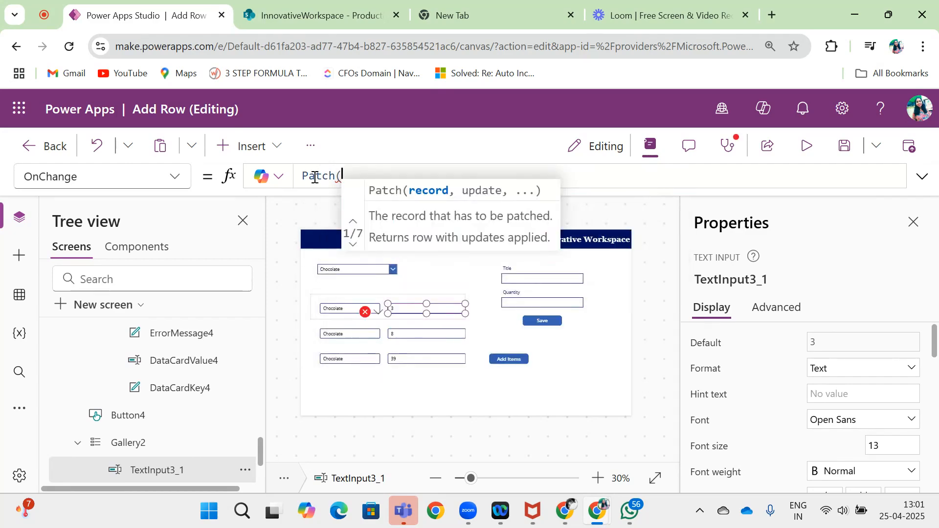
type("colm")
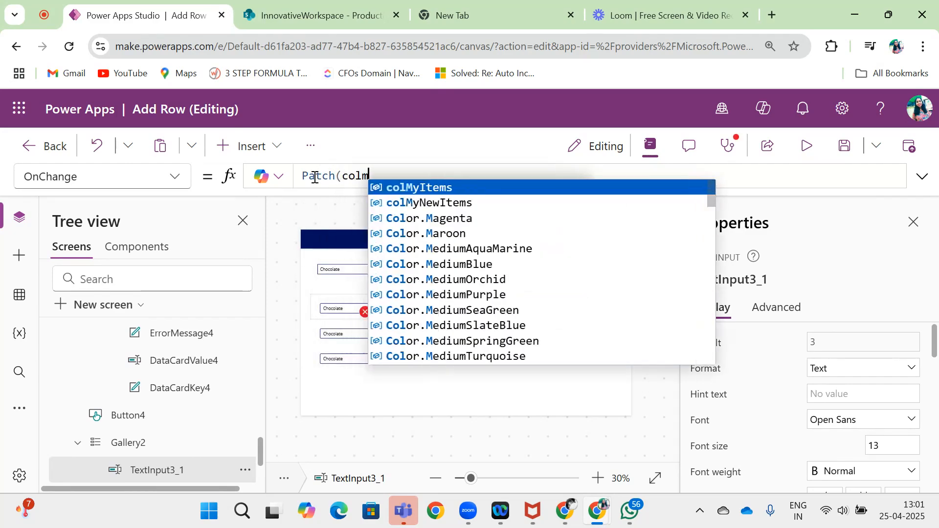
type("y")
key("Down")
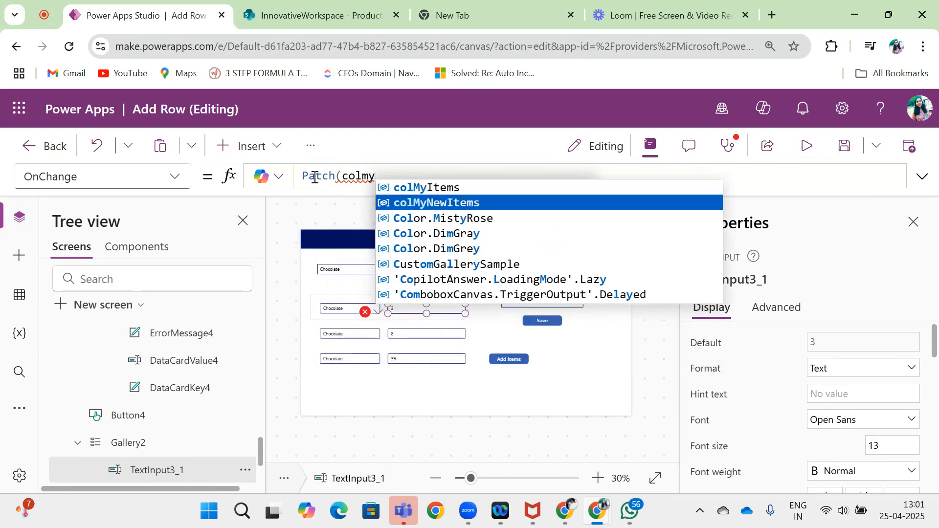
key("Tab")
type(",th")
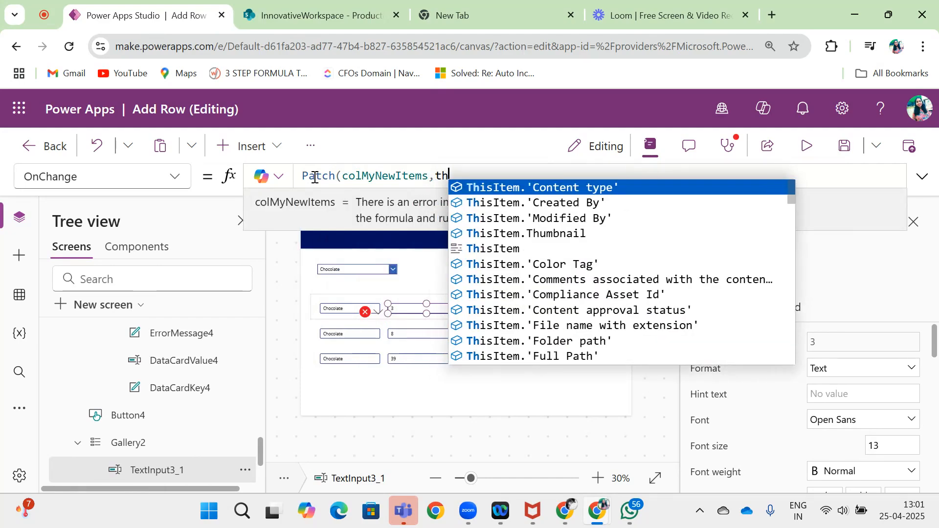
key("Down")
key("Down")
key("Down")
key("Down")
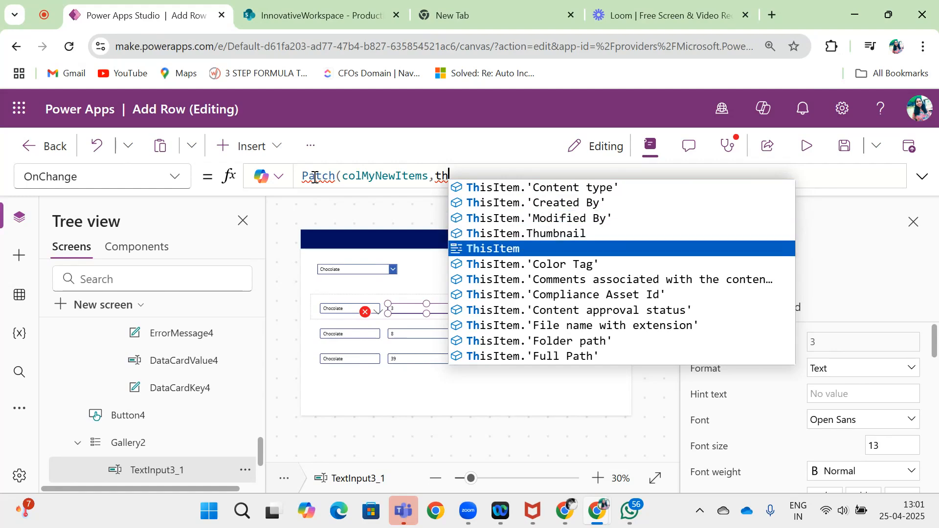
key("Tab")
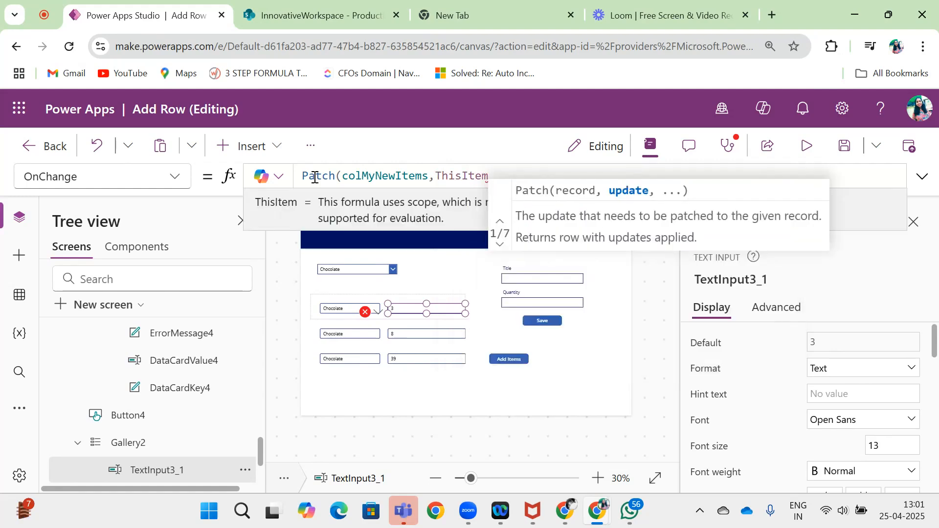
type(".")
key("BackSpace")
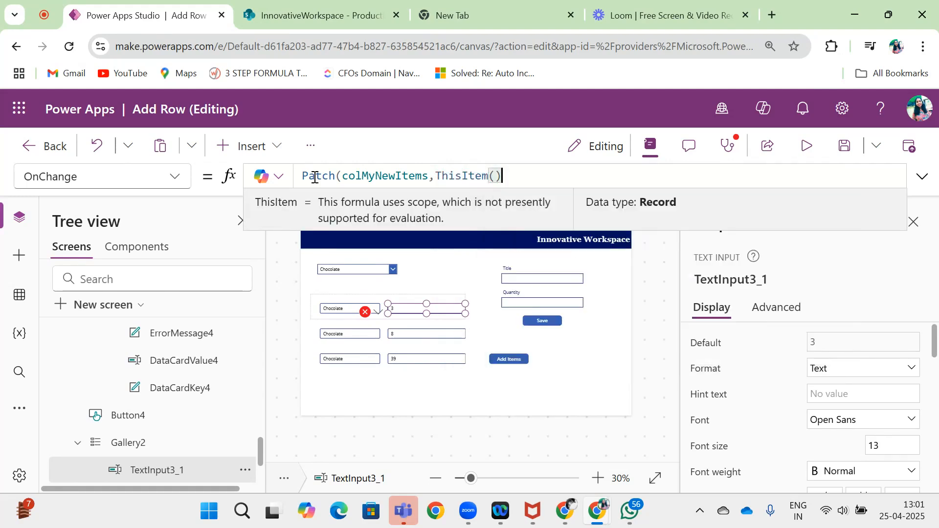
type("(")
key("BackSpace")
type("{")
type("}")
type(")")
key("Left")
key("Left")
type("qu")
key("BackSpace")
key("BackSpace")
key("BackSpace")
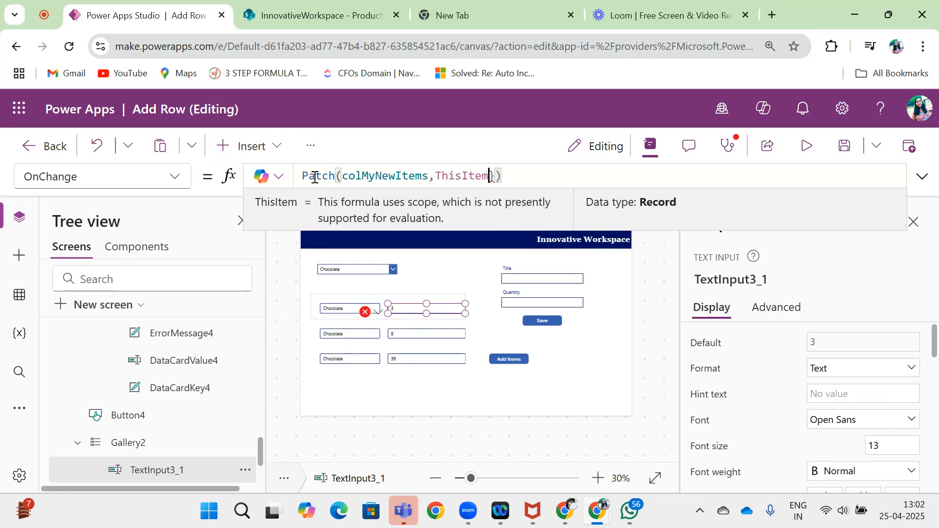
type("{")
- Finish the update record {Quantity:Self.Text} and select the formula to copy it
key("BackSpace")
type(",{")
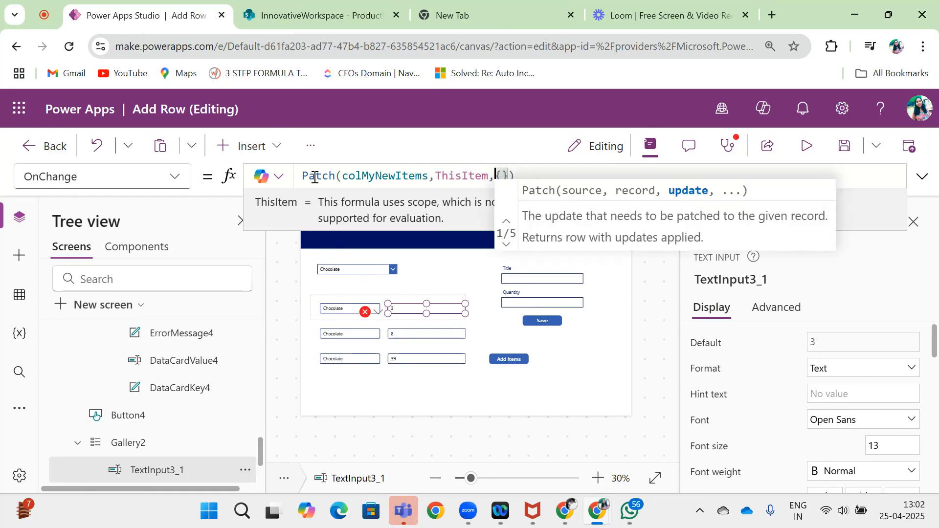
type("q")
key("Tab")
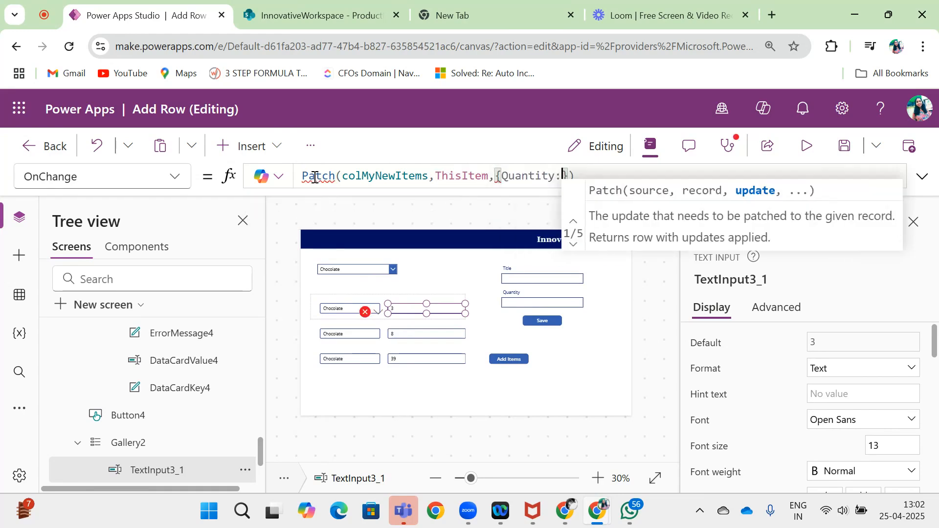
type("sel")
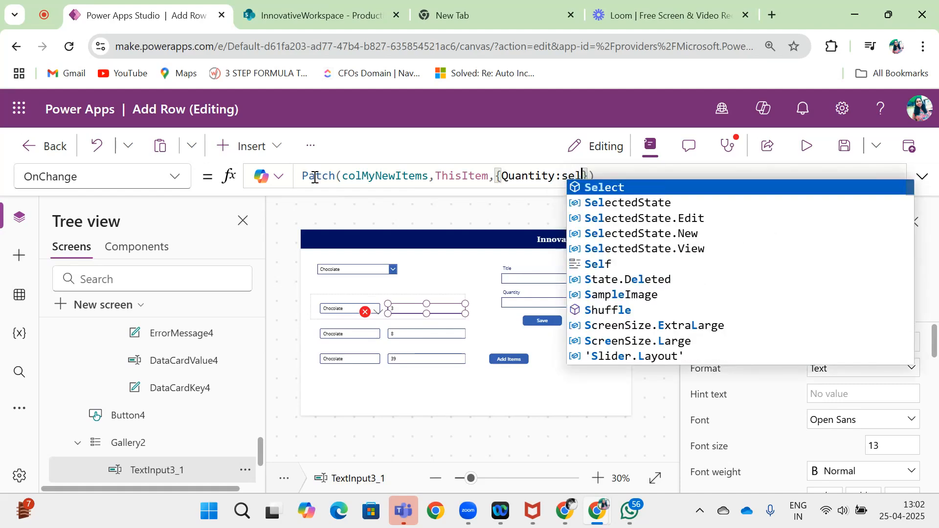
type("f")
key("Tab")
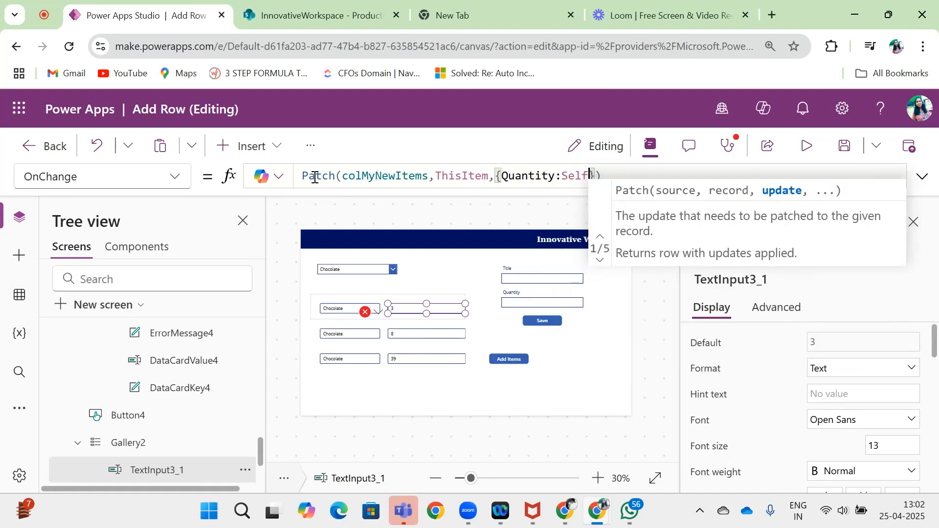
type(".")
key("Tab")
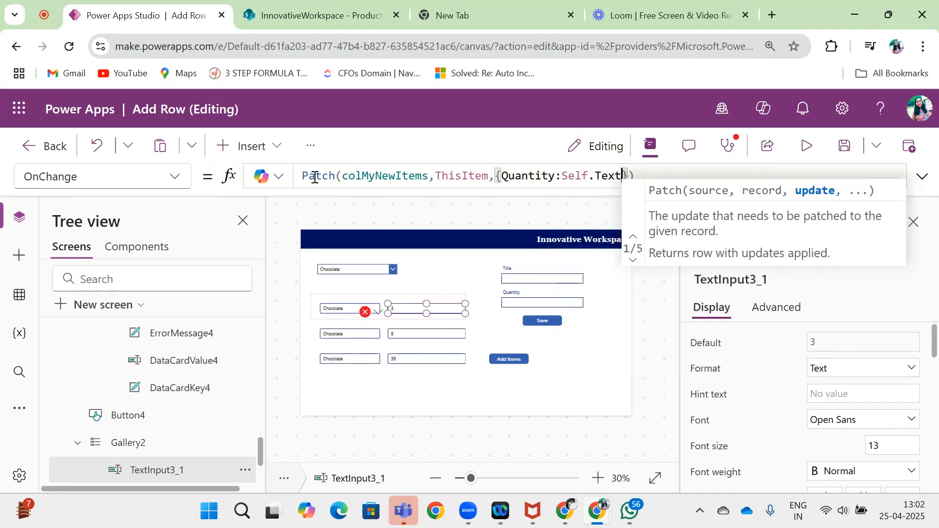
key("End")
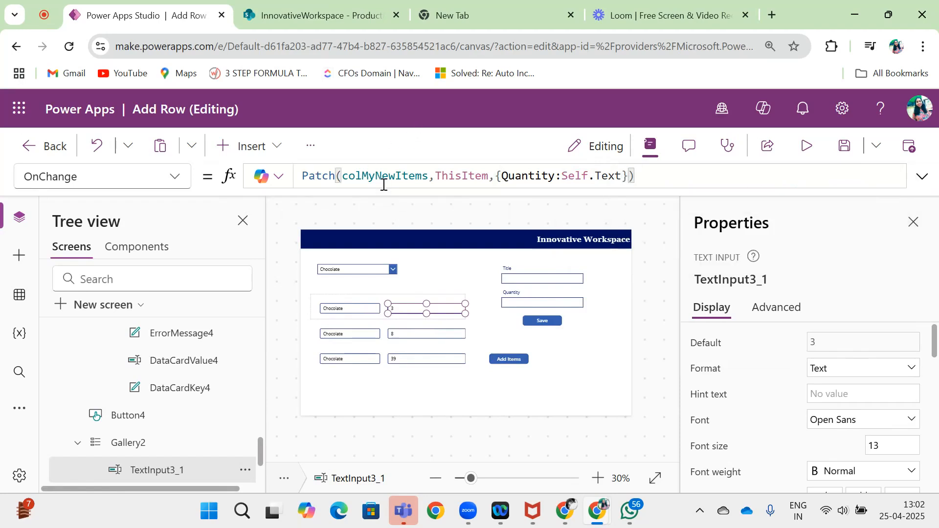
key("ctrl+a")
key("ctrl+c")
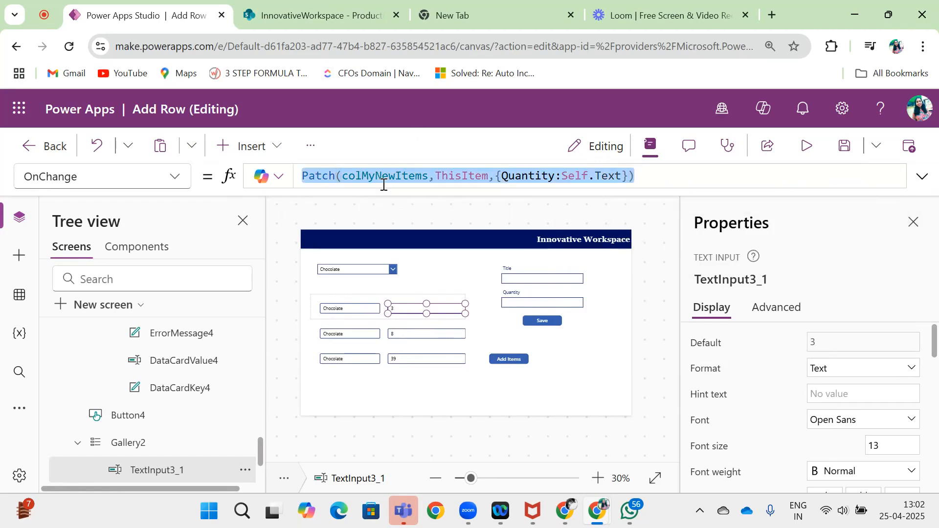
- Select TextInput3 and switch its property editor to OnChange
left_click(349, 309)
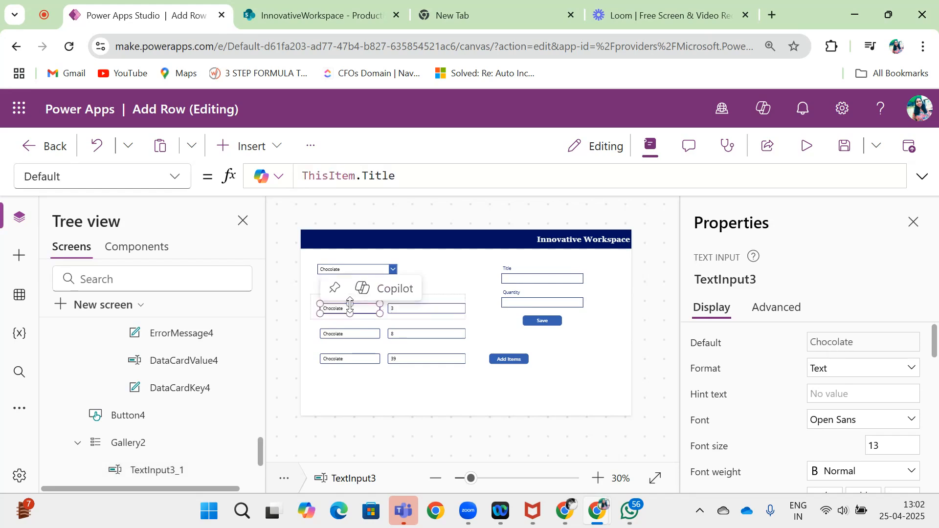
left_click(174, 177)
scroll(124, 397, "down", 5)
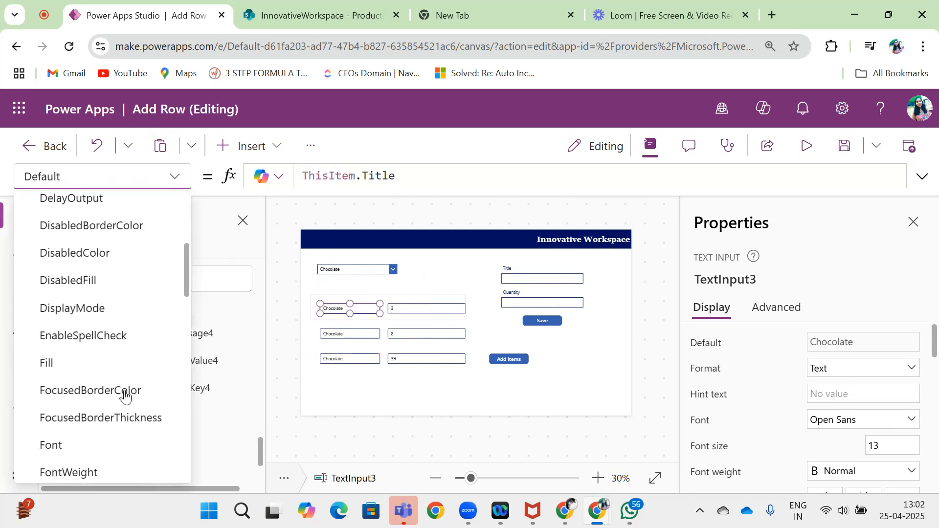
scroll(125, 396, "down", 4)
scroll(125, 396, "down", 3)
scroll(125, 397, "down", 2)
scroll(124, 396, "down", 3)
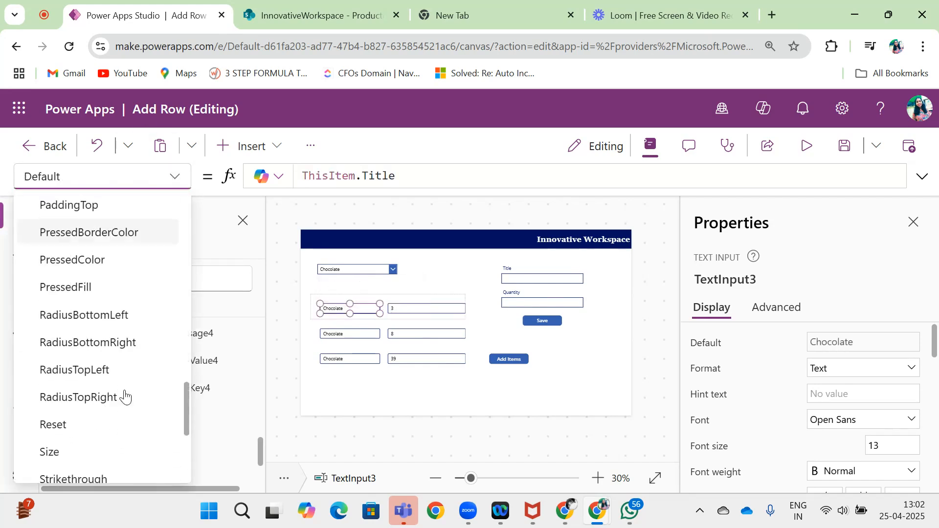
scroll(125, 396, "down", 2)
scroll(124, 396, "down", 2)
scroll(126, 397, "up", 4)
scroll(125, 396, "up", 3)
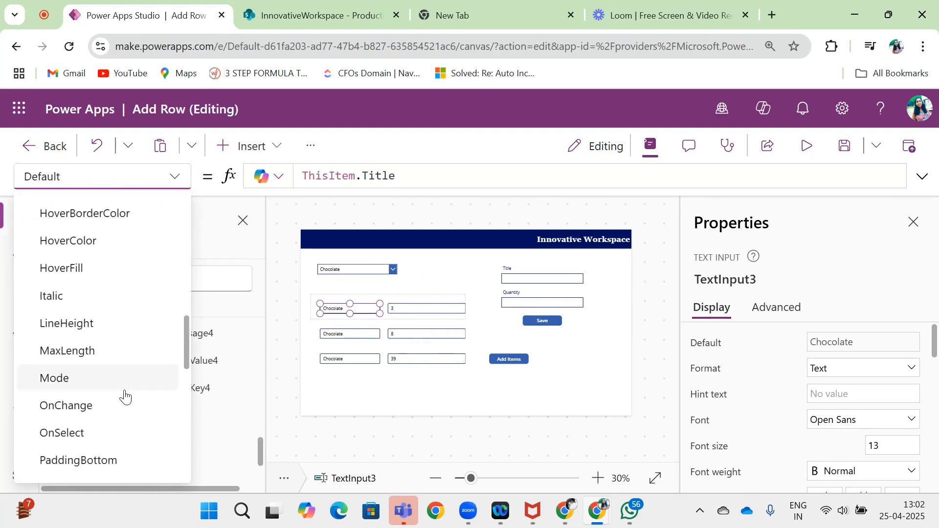
scroll(126, 397, "up", 1)
scroll(124, 396, "down", 1)
left_click(82, 352)
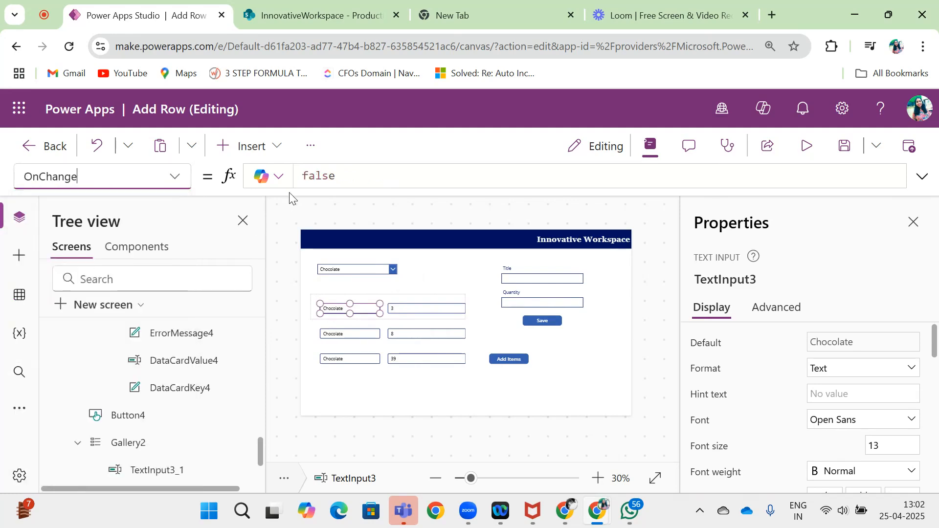
- Replace false with the Patch formula updating the row's Title in colMyNewItems from Self.Text
double_click(318, 175)
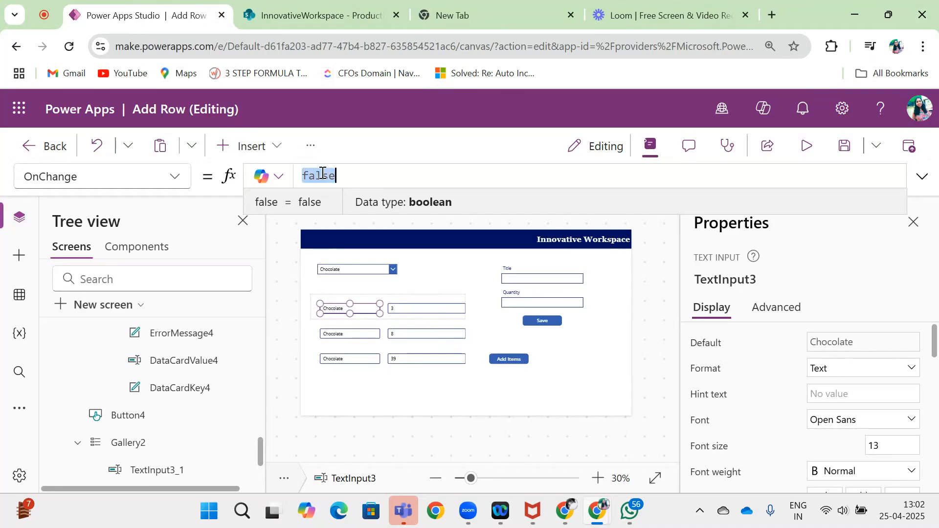
key("ctrl+v")
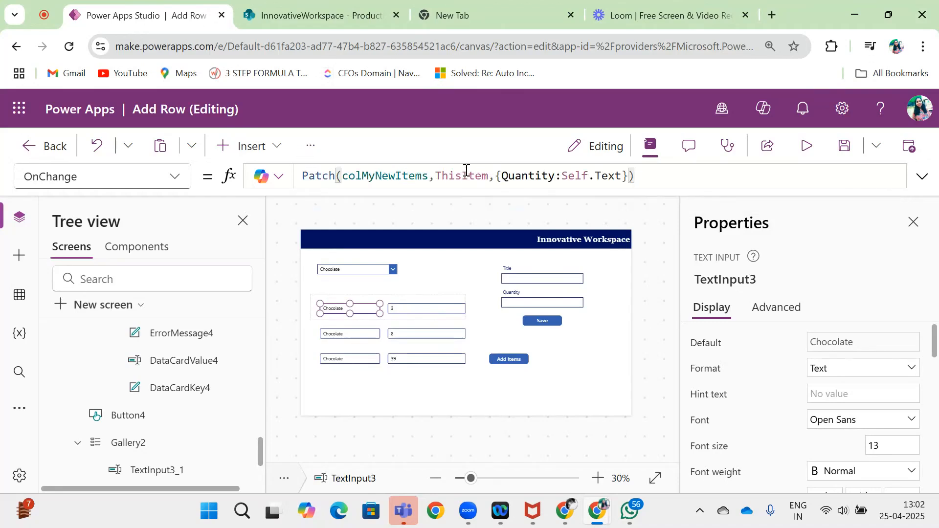
double_click(529, 175)
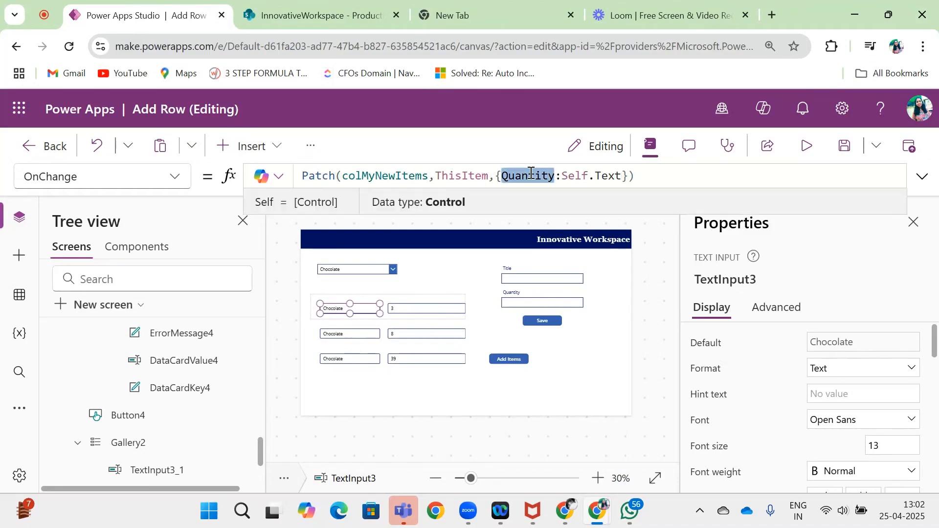
type("Title")
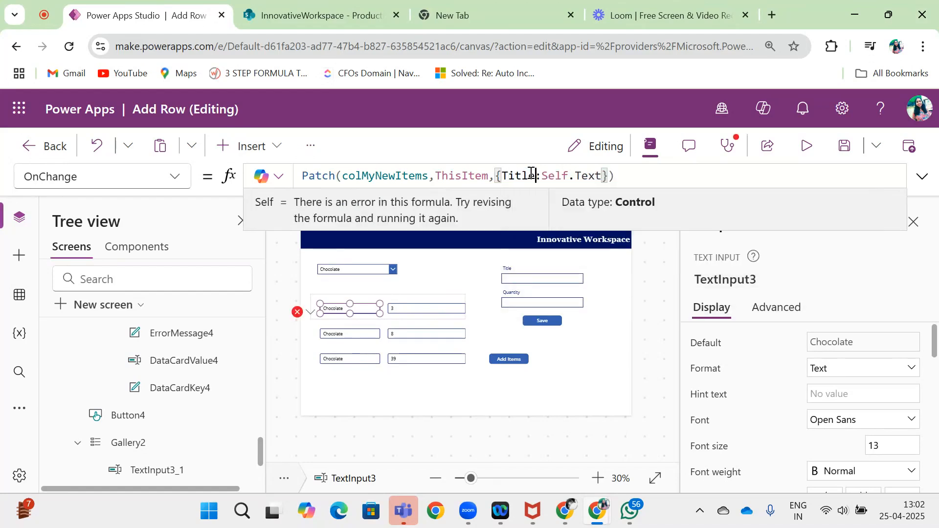
left_click(623, 175)
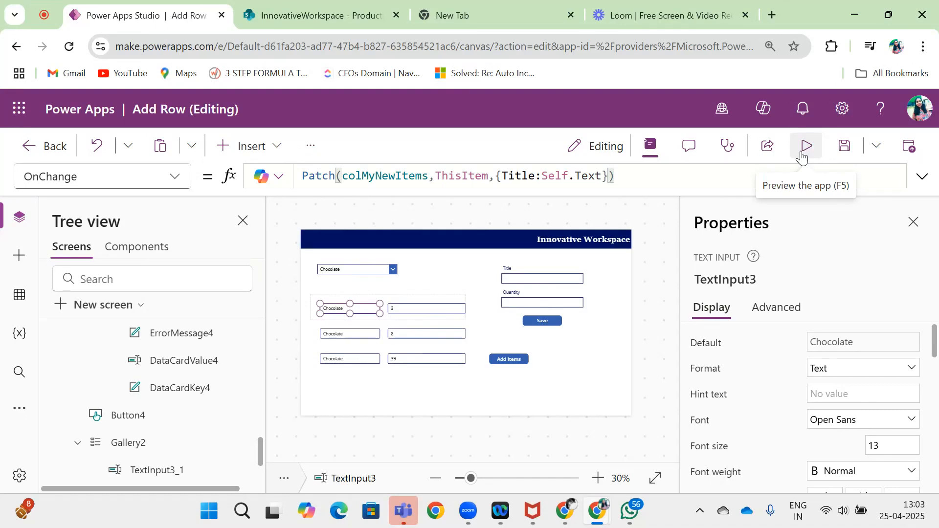
left_click(413, 308)
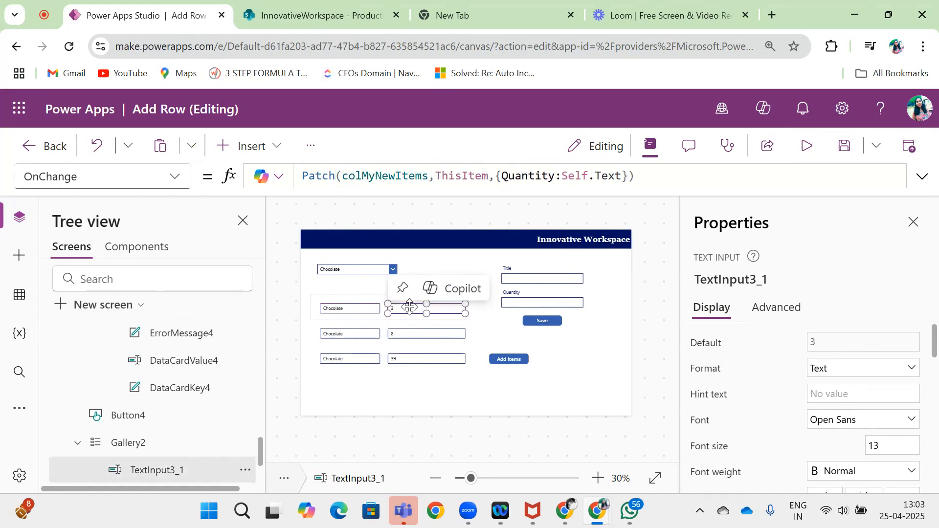
left_click(345, 308)
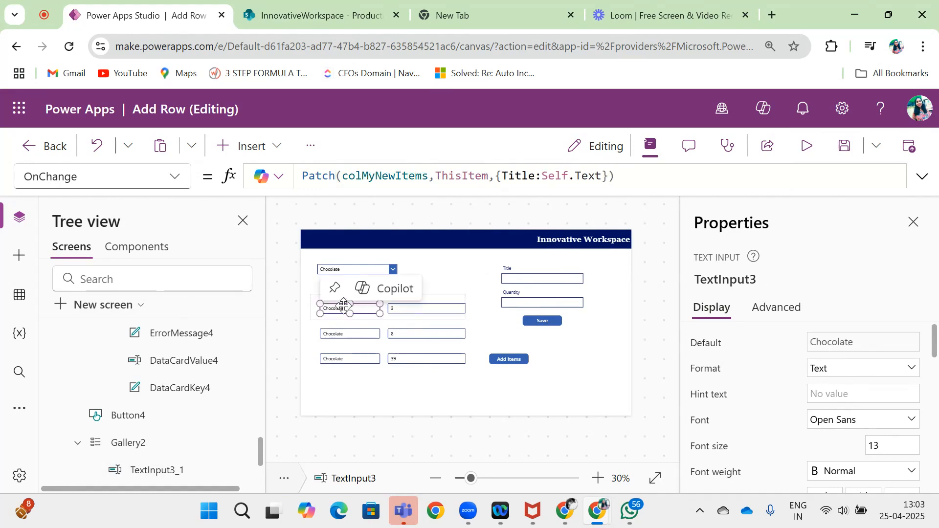